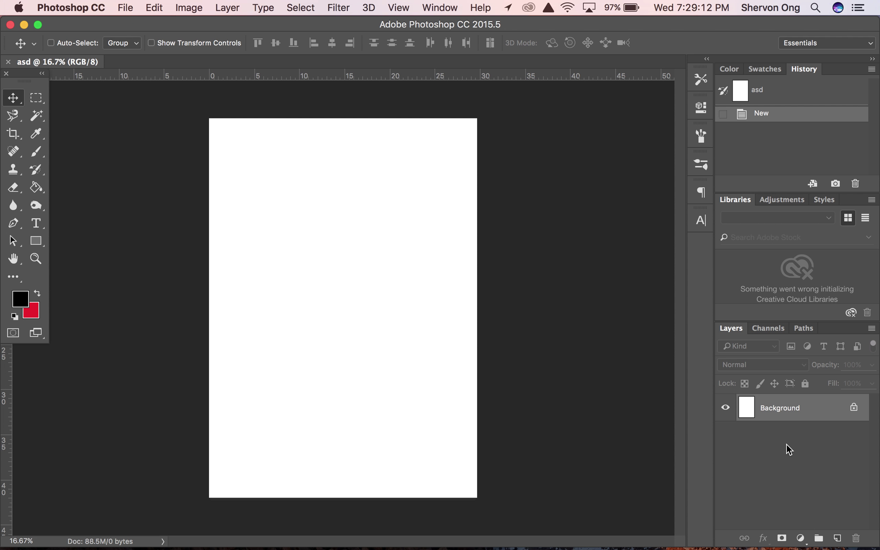
# Drag galaxy-wallpapers-11.jpg from the Downloads stack onto the white page as an embedded smart object
pyautogui.click(542, 531)
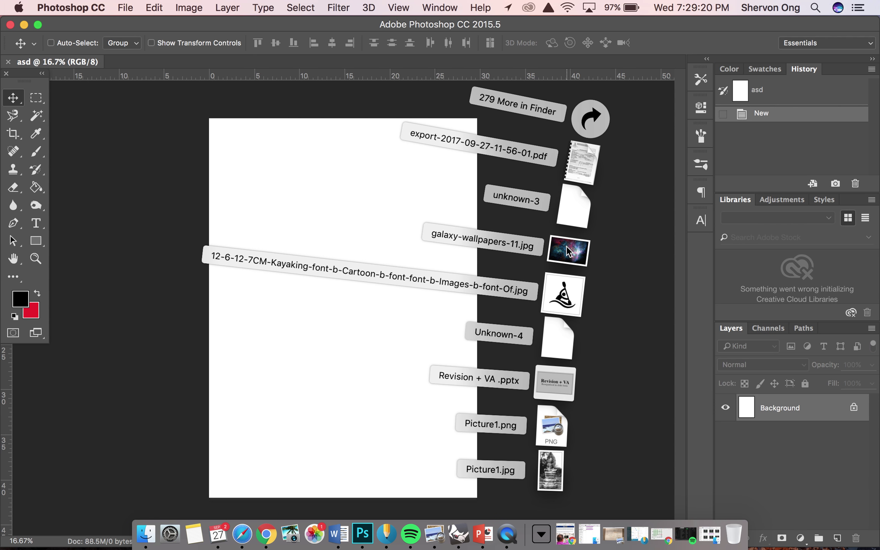
pyautogui.moveTo(567, 247); pyautogui.dragTo(367, 233)
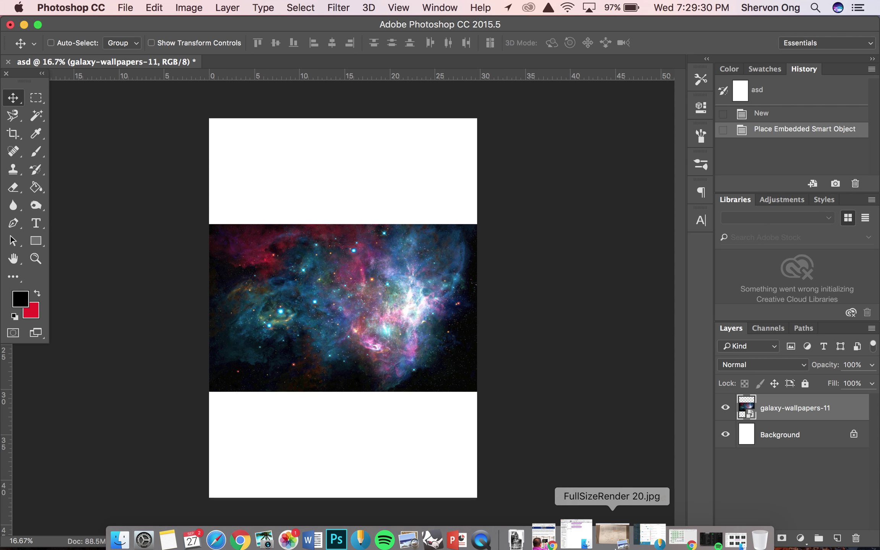
pyautogui.click(130, 9)
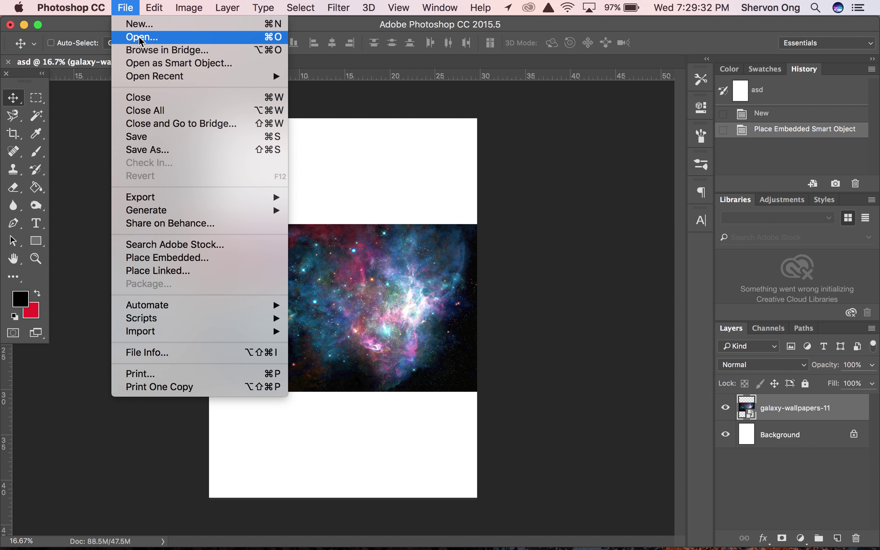
# Open galaxy-wallpapers-11.jpg as a separate document
pyautogui.click(140, 37)
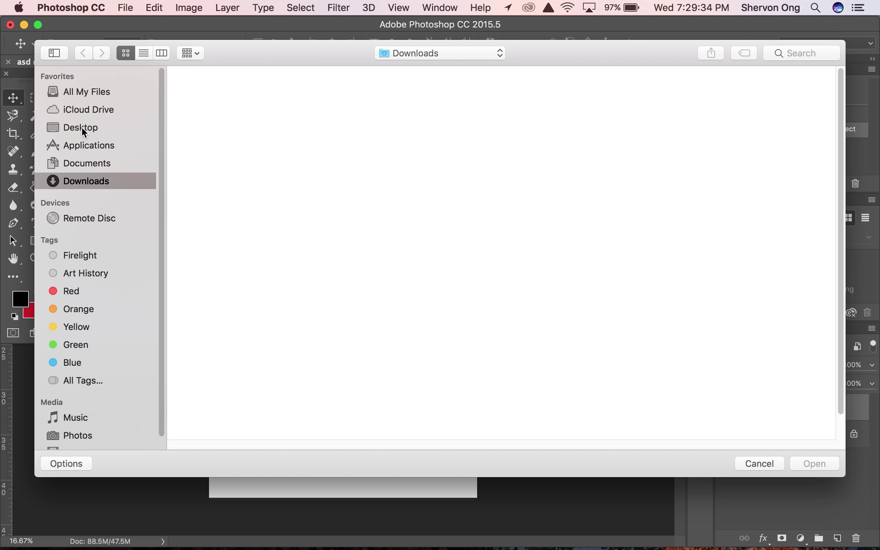
pyautogui.click(542, 93)
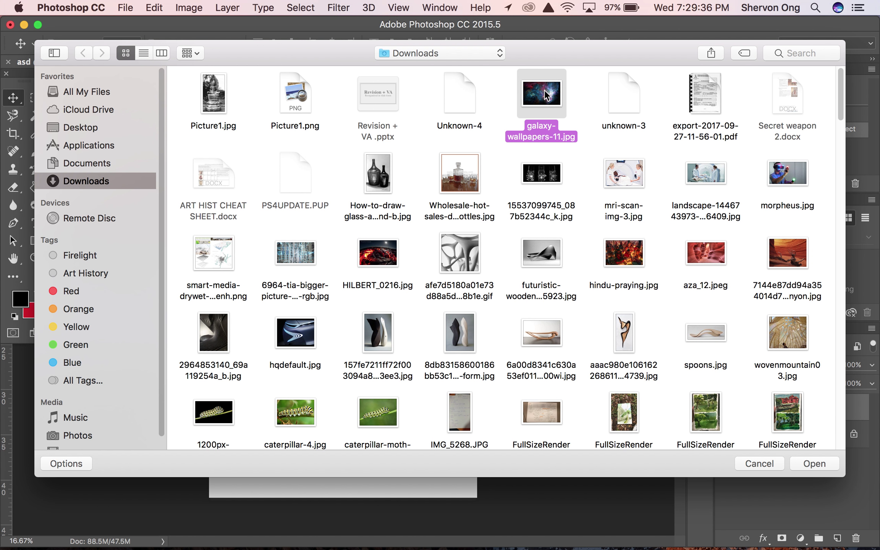
pyautogui.click(811, 465)
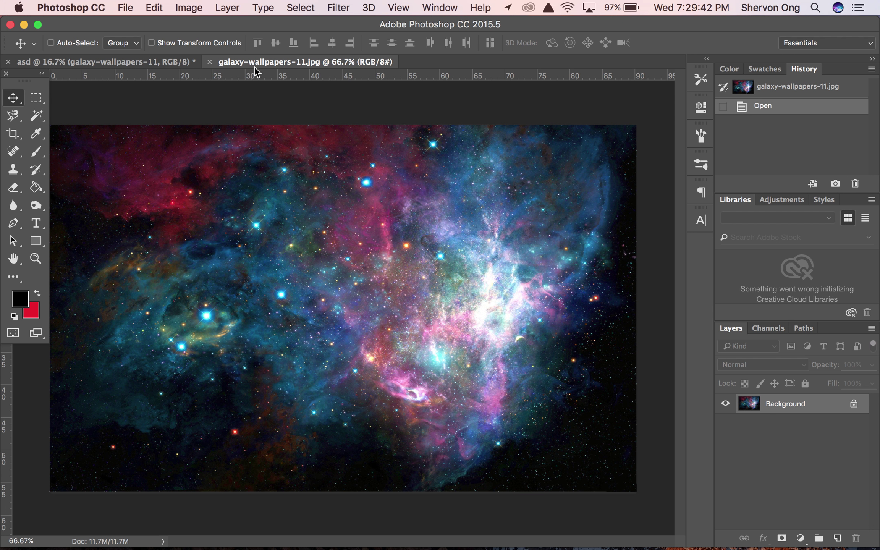
# Delete the placed galaxy smart object layer from the asd page
pyautogui.click(158, 62)
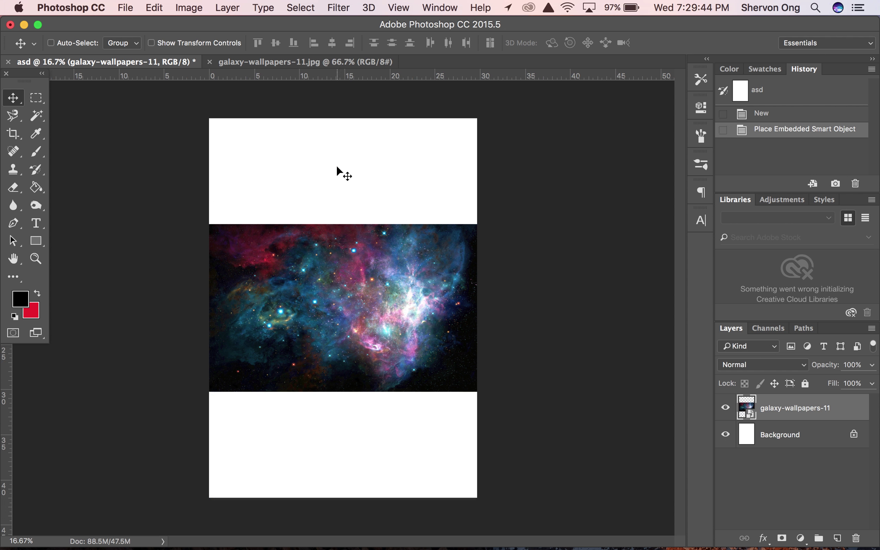
pyautogui.press('Delete')
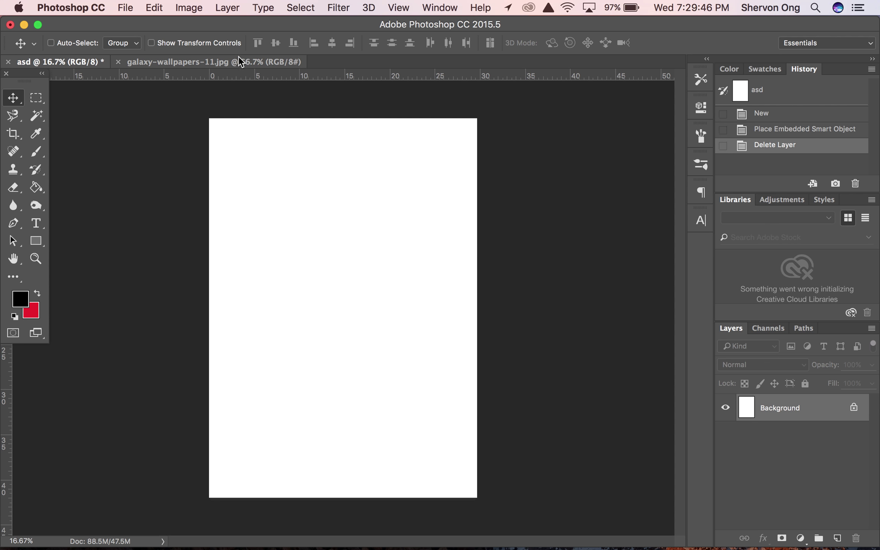
pyautogui.click(239, 62)
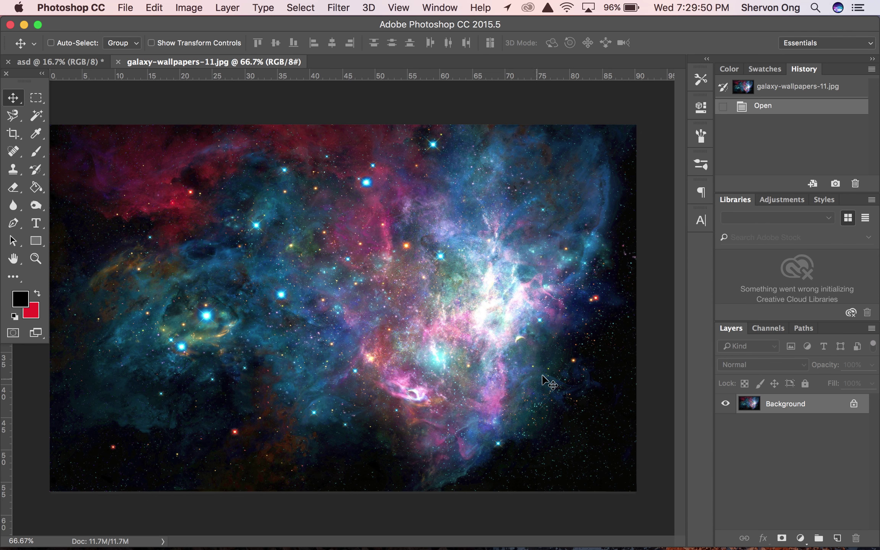
# Try an eraser stroke and unlocking the galaxy Background, undoing both
pyautogui.press('e')
pyautogui.moveTo(408, 285)
pyautogui.mouseDown()
pyautogui.moveTo(399, 288)
pyautogui.moveTo(421, 307)
pyautogui.mouseUp()
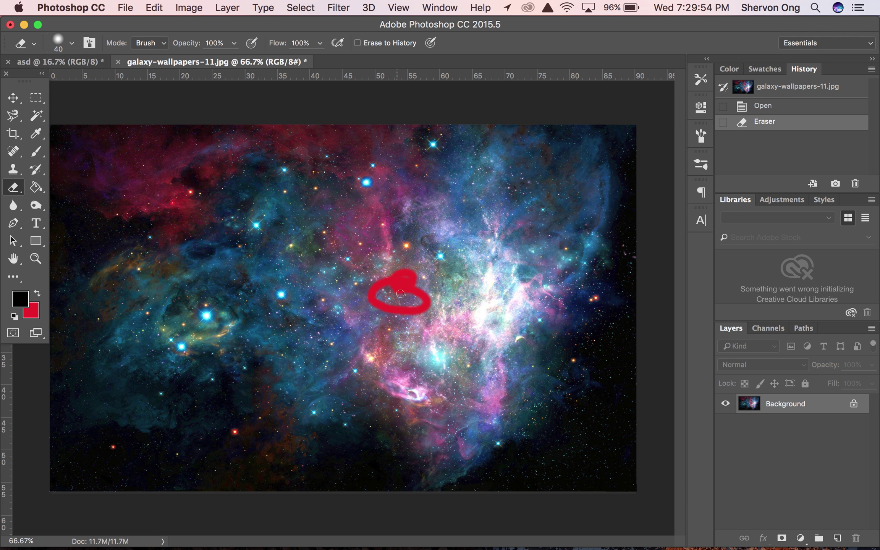
pyautogui.press('super+z')
pyautogui.press('v')
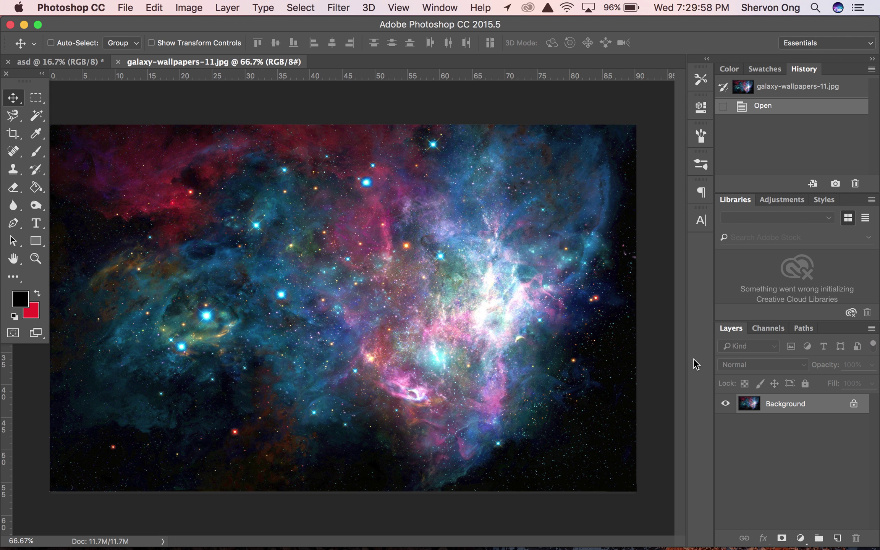
pyautogui.click(854, 405)
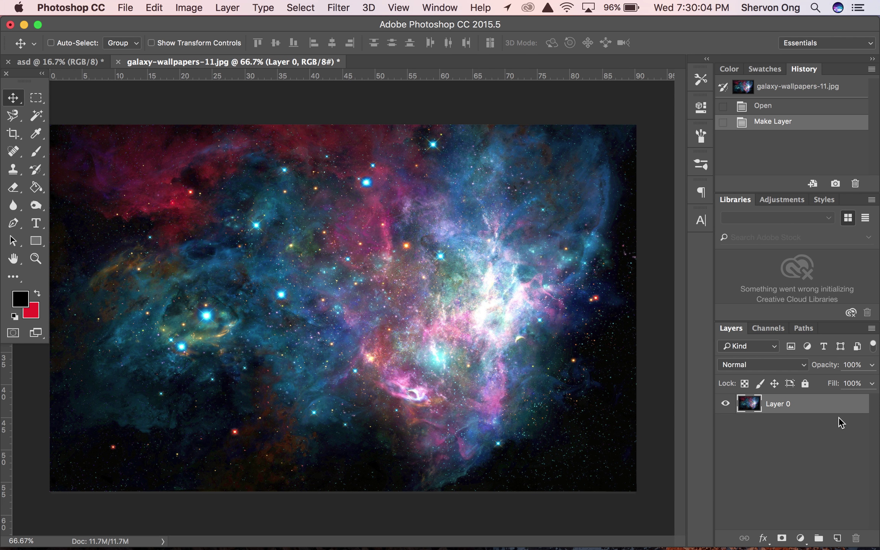
pyautogui.press('super+z')
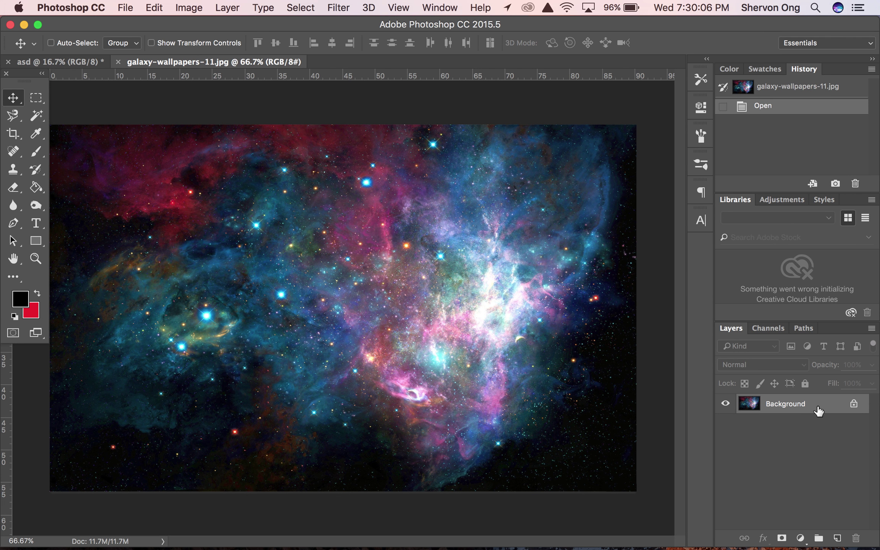
# Duplicate the galaxy Background as Background copy and delete the original Background layer
pyautogui.rightClick(829, 408)
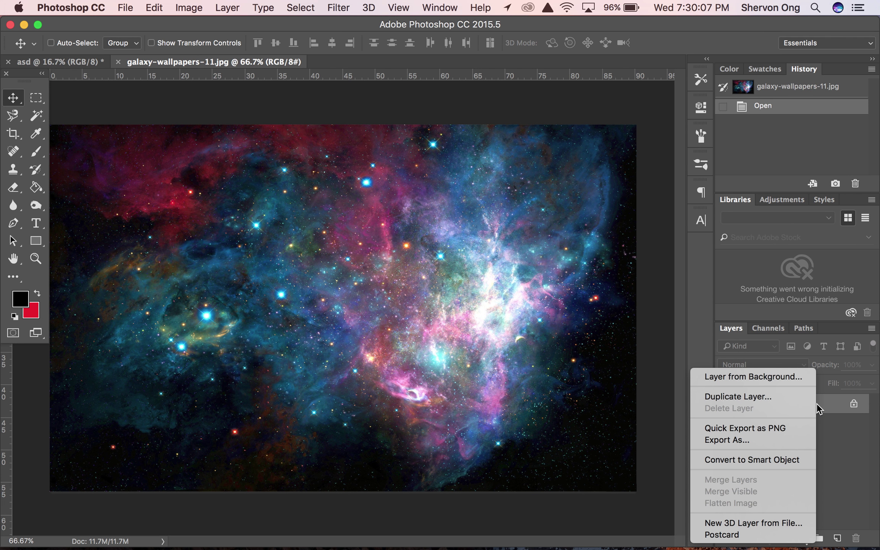
pyautogui.click(773, 396)
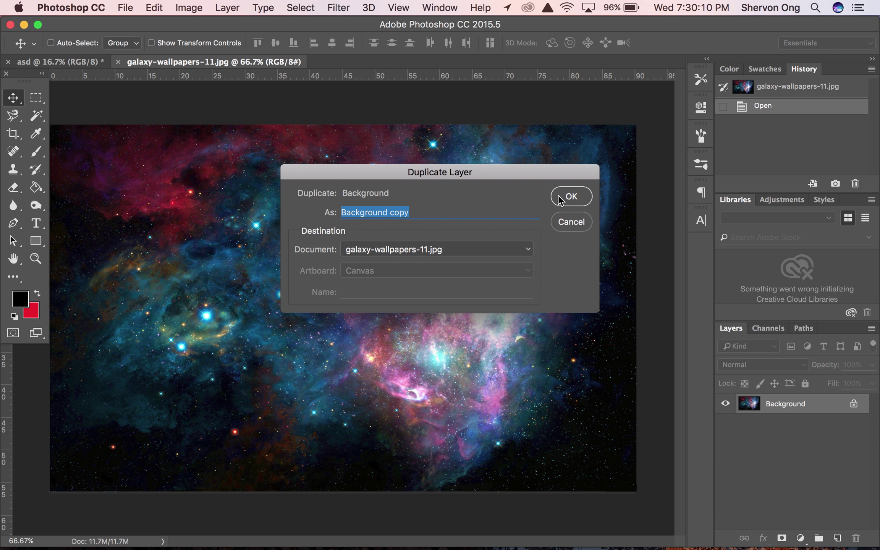
pyautogui.click(572, 196)
pyautogui.click(828, 424)
pyautogui.press('Delete')
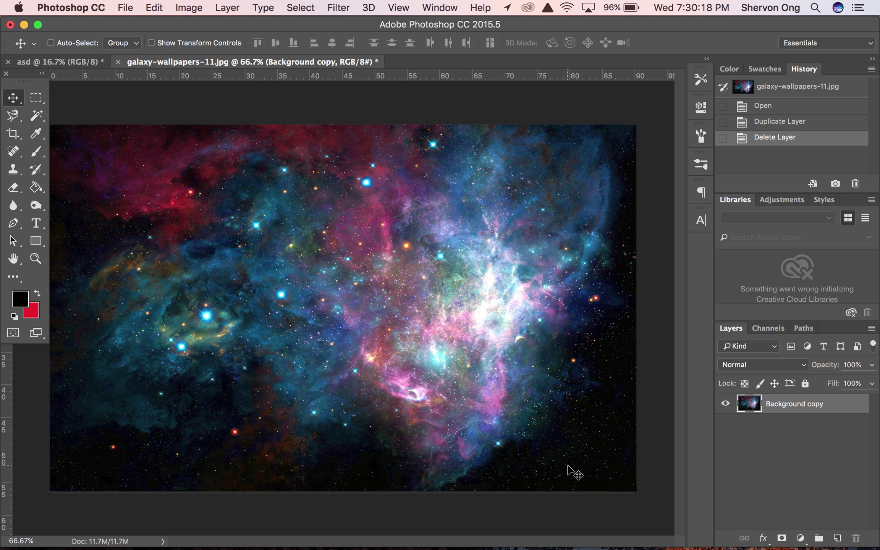
pyautogui.click(764, 455)
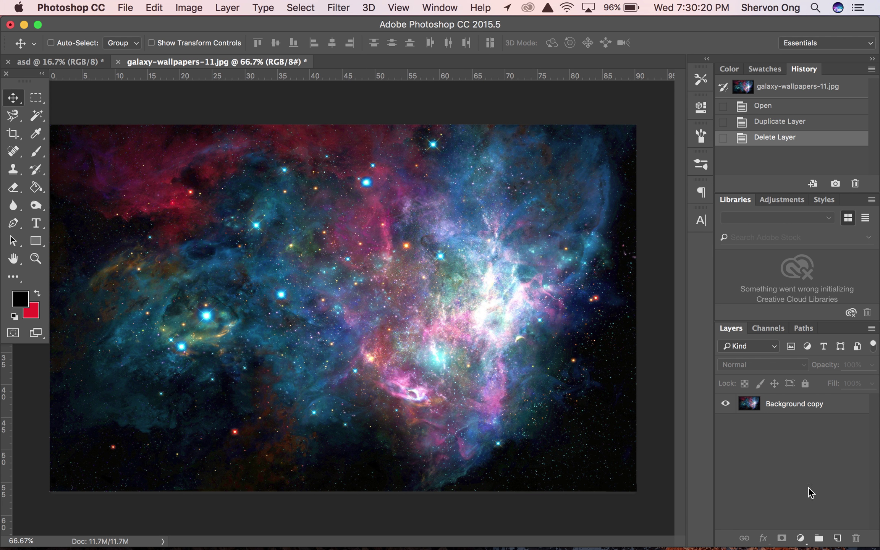
pyautogui.click(107, 63)
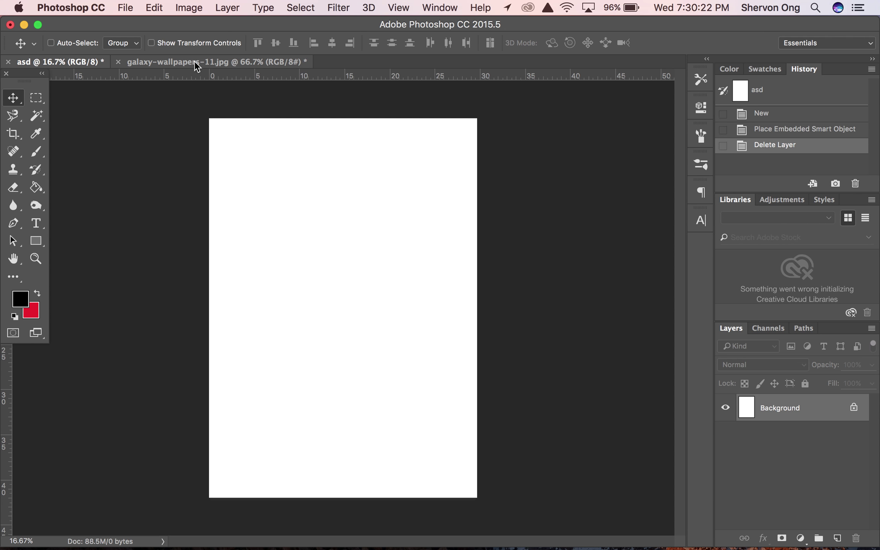
# Copy the galaxy Background copy layer onto the white asd page
pyautogui.hotkey('ctrl', 'Tab')
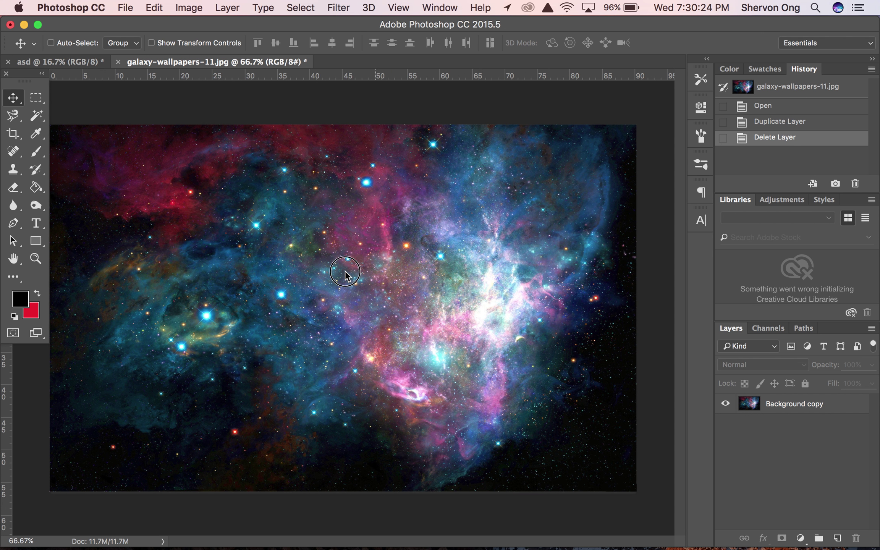
pyautogui.click(349, 273)
pyautogui.click(528, 206)
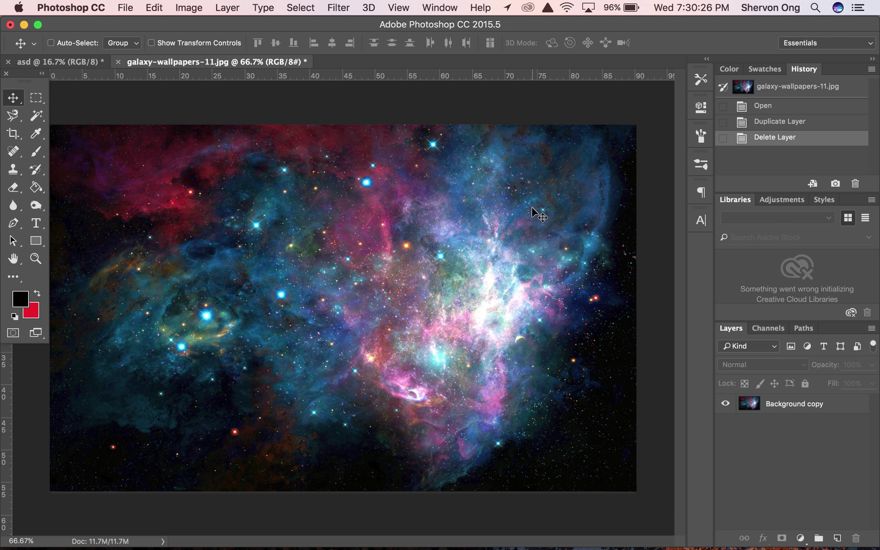
pyautogui.click(802, 405)
pyautogui.moveTo(340, 282)
pyautogui.mouseDown()
pyautogui.moveTo(196, 135)
pyautogui.moveTo(72, 59)
pyautogui.moveTo(126, 128)
pyautogui.moveTo(331, 270)
pyautogui.mouseUp()
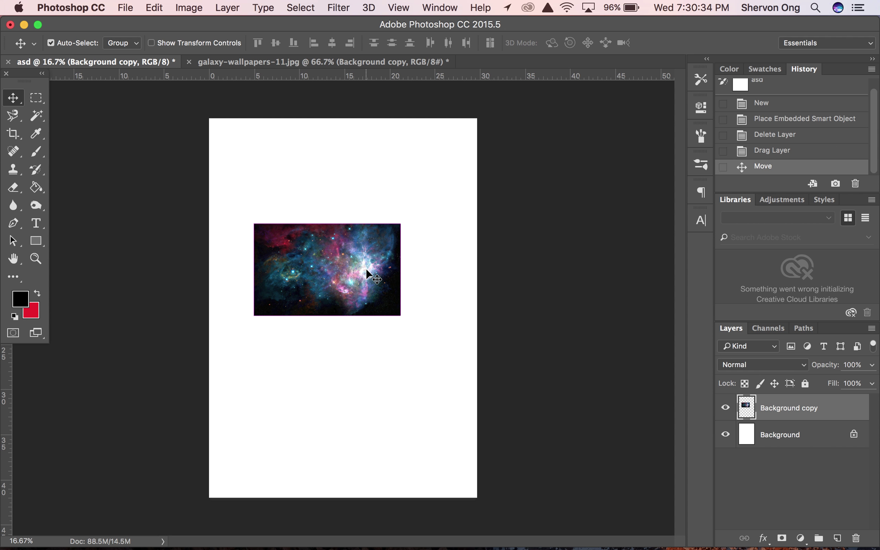
# Scale the galaxy image up to the page's right edge, reposition it, and add a new layer
pyautogui.press('super+t')
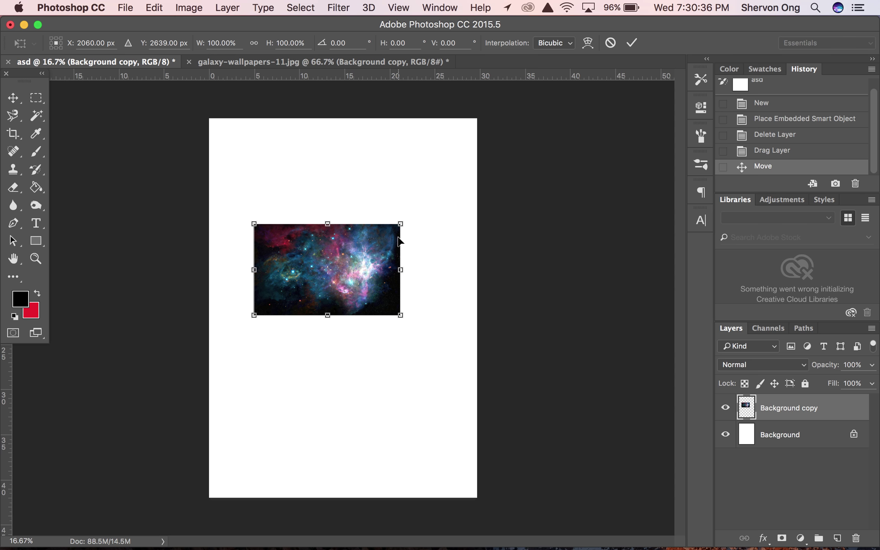
pyautogui.click(402, 223)
pyautogui.moveTo(403, 227); pyautogui.dragTo(473, 173)
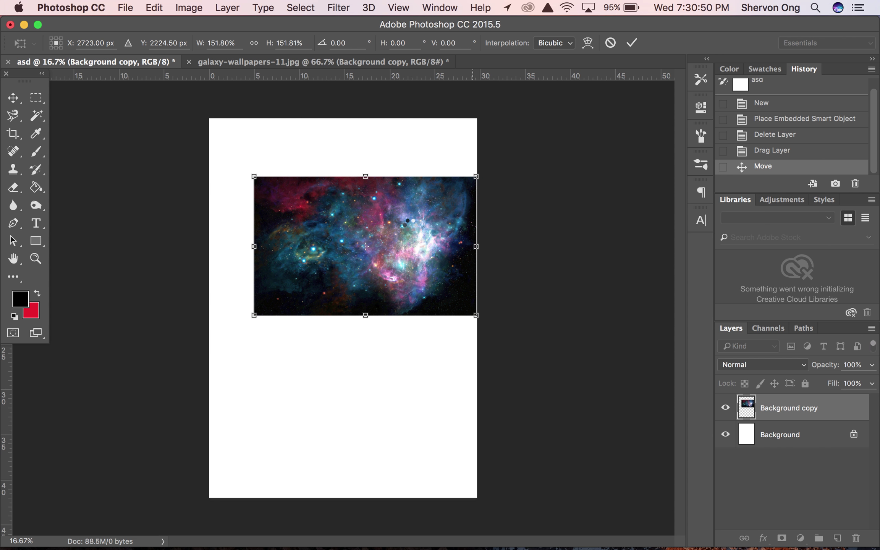
pyautogui.press('Return')
pyautogui.moveTo(394, 245); pyautogui.dragTo(365, 272)
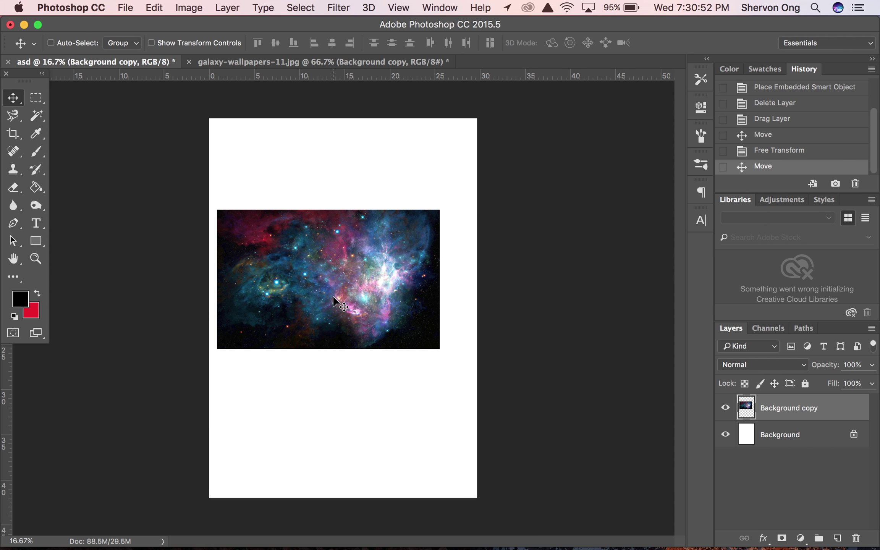
pyautogui.scroll(3, 340, 281)
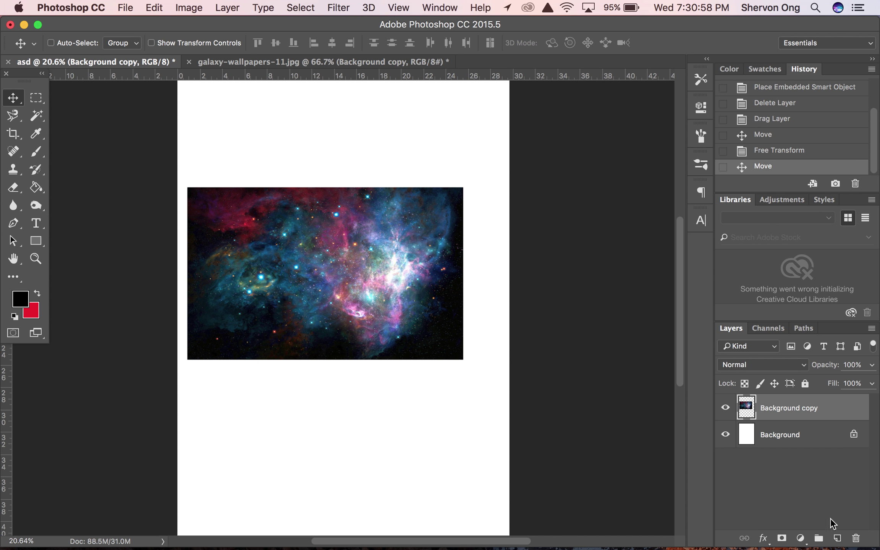
pyautogui.click(837, 538)
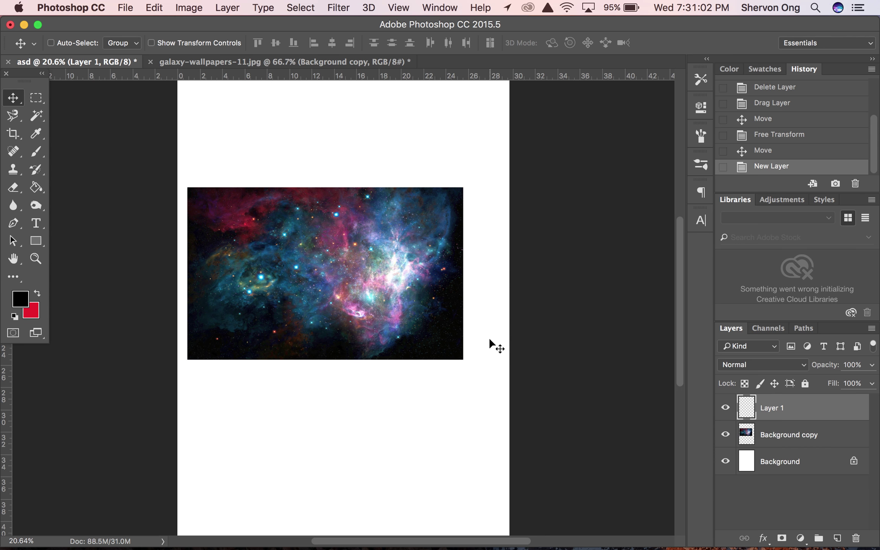
# Paint a white square over the galaxy's centre on Layer 1
pyautogui.click(36, 97)
pyautogui.moveTo(296, 236); pyautogui.dragTo(389, 305)
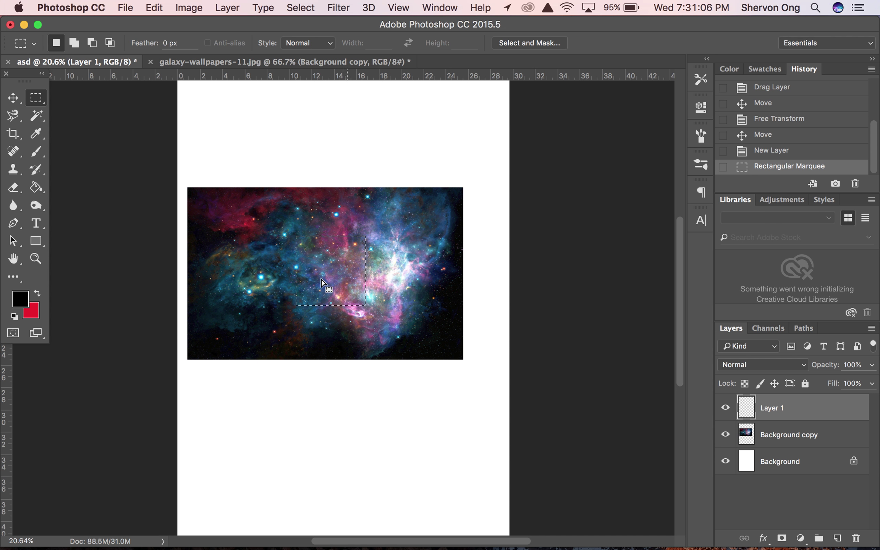
pyautogui.click(15, 316)
pyautogui.click(38, 293)
pyautogui.press('b')
pyautogui.moveTo(271, 250)
pyautogui.mouseDown()
pyautogui.moveTo(321, 232)
pyautogui.moveTo(305, 249)
pyautogui.moveTo(252, 266)
pyautogui.moveTo(358, 271)
pyautogui.moveTo(396, 299)
pyautogui.moveTo(320, 305)
pyautogui.moveTo(280, 299)
pyautogui.moveTo(447, 247)
pyautogui.moveTo(363, 235)
pyautogui.moveTo(334, 250)
pyautogui.mouseUp()
pyautogui.press('v')
pyautogui.press('super+d')
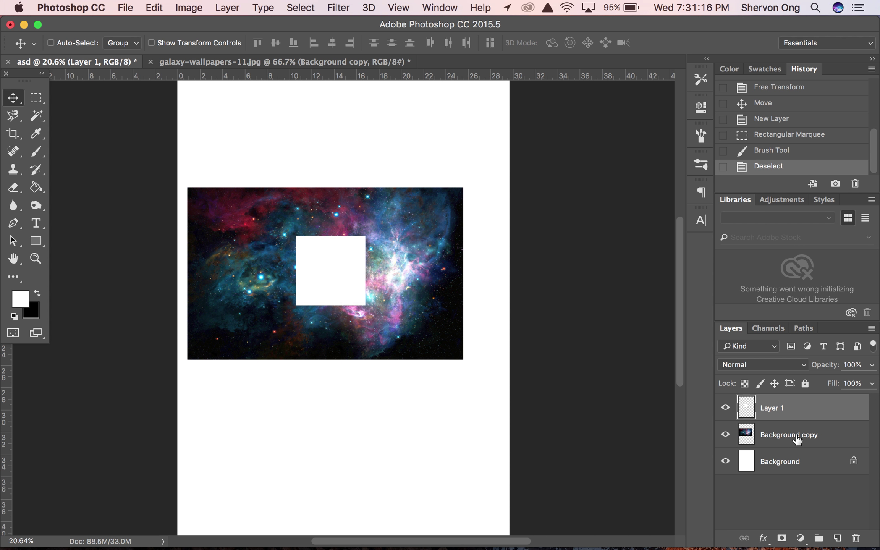
# Move Layer 1 below the galaxy layer and set the galaxy's opacity to 73%, then 100%
pyautogui.moveTo(804, 410); pyautogui.dragTo(805, 444)
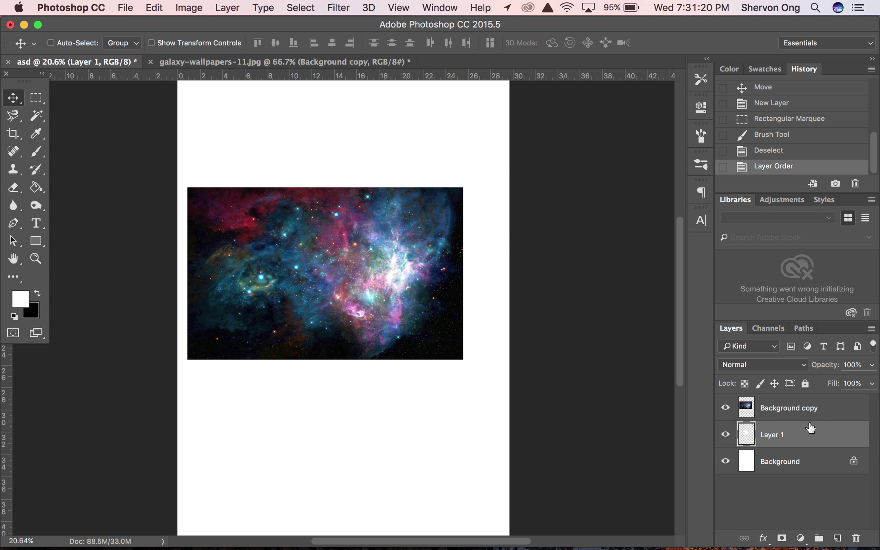
pyautogui.click(820, 408)
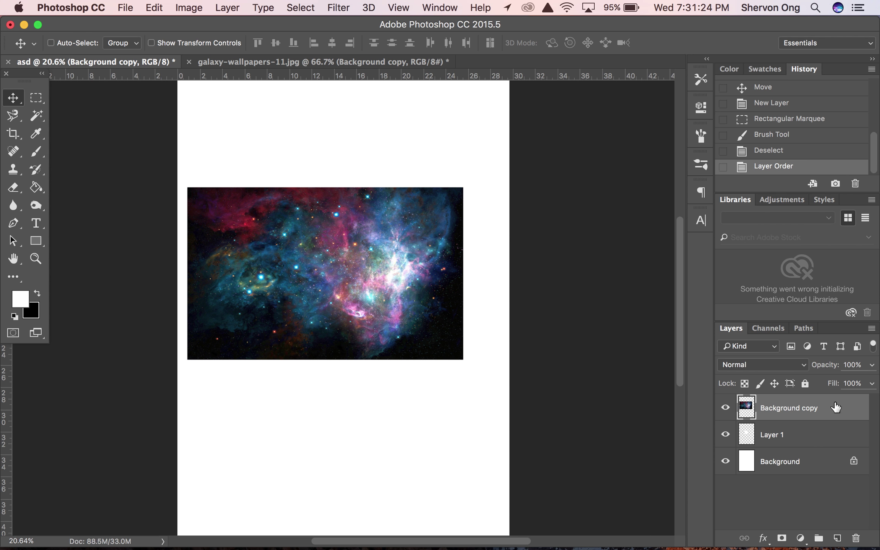
pyautogui.click(872, 365)
pyautogui.moveTo(871, 379)
pyautogui.mouseDown()
pyautogui.moveTo(817, 383)
pyautogui.moveTo(874, 381)
pyautogui.mouseUp()
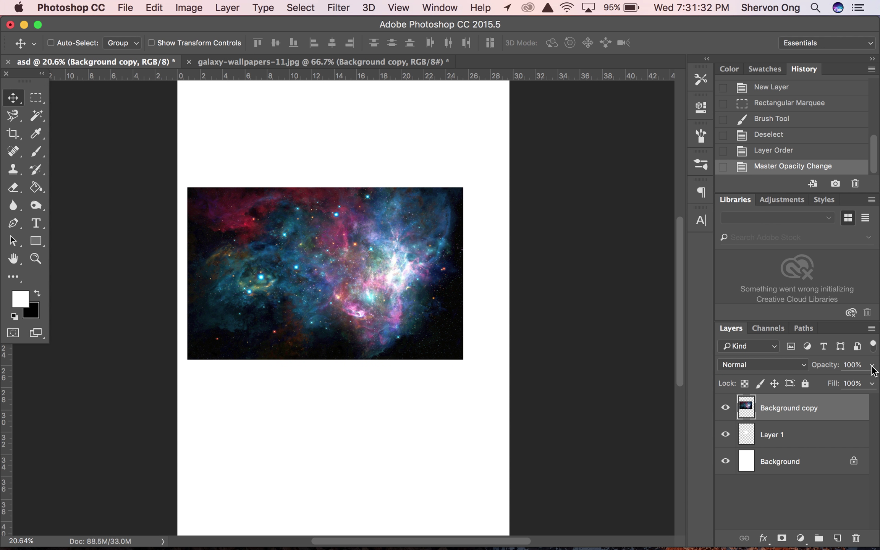
pyautogui.click(833, 432)
# Move the white-square Layer 1 above the galaxy layer and lower its opacity
pyautogui.doubleClick(832, 432)
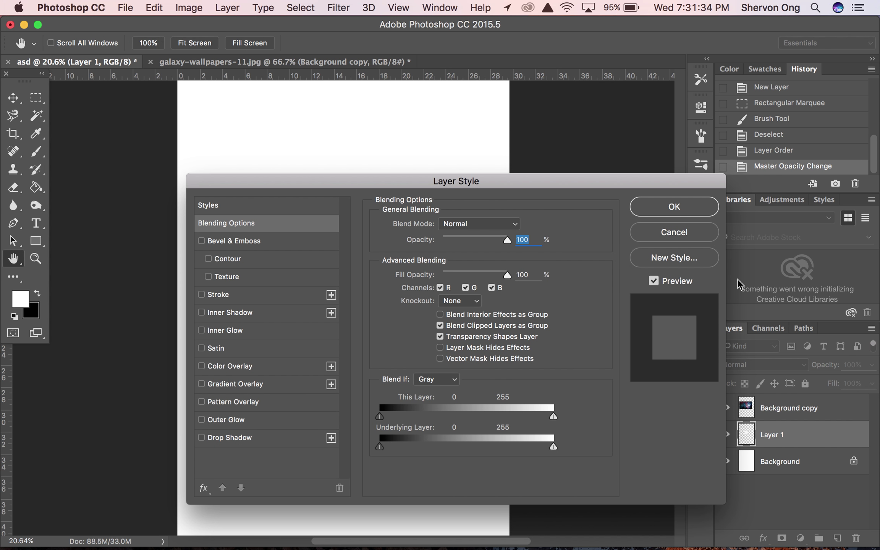
pyautogui.click(691, 235)
pyautogui.moveTo(804, 435); pyautogui.dragTo(807, 400)
pyautogui.click(872, 365)
pyautogui.moveTo(874, 380); pyautogui.dragTo(826, 382)
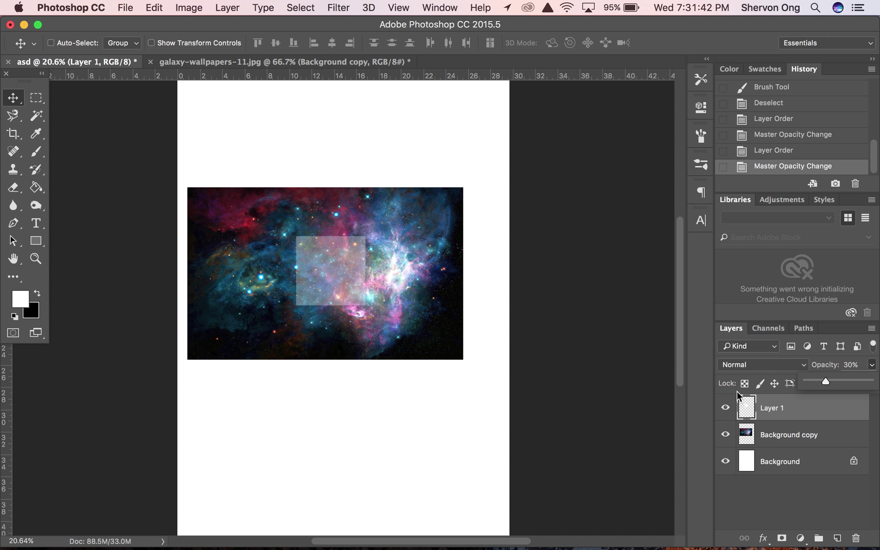
# Delete the translucent white-square layer and add a new empty layer
pyautogui.click(838, 412)
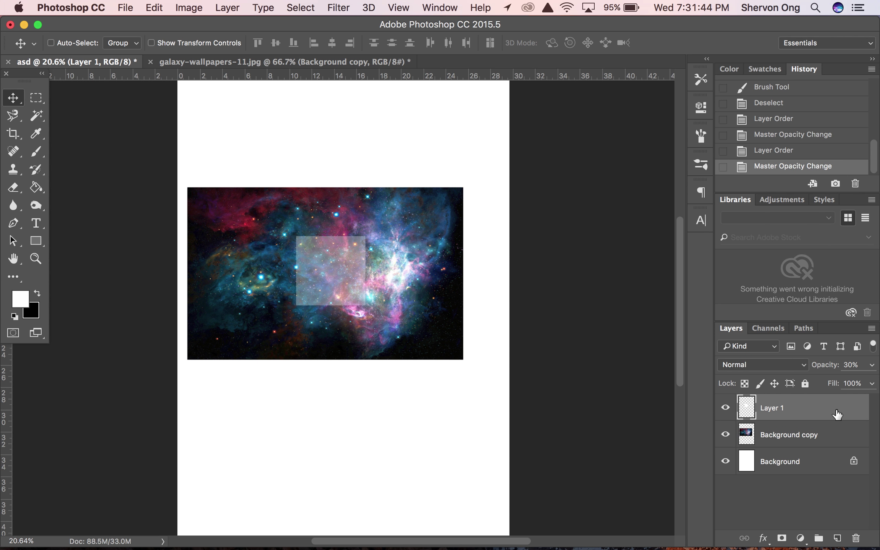
pyautogui.press('BackSpace')
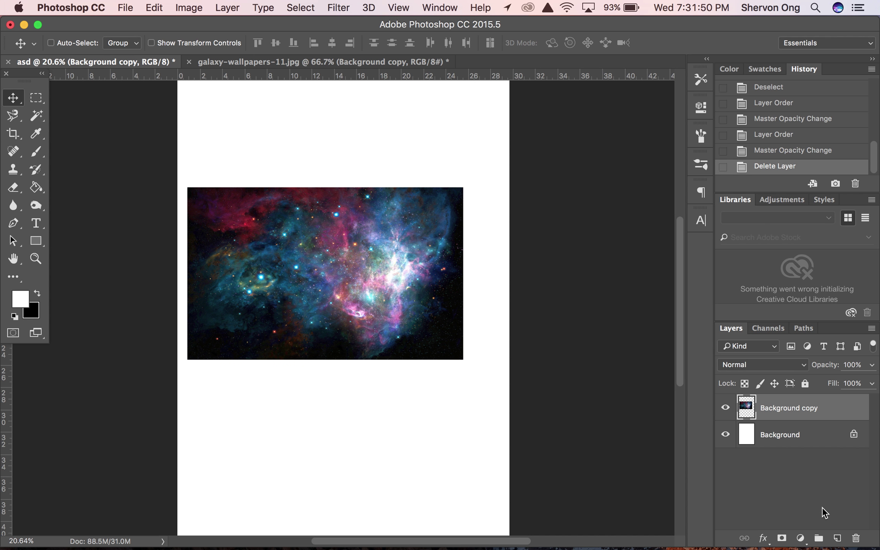
pyautogui.click(836, 539)
# Add two more empty layers so Layers 1–4 sit above the galaxy
pyautogui.click(837, 539)
pyautogui.click(837, 539)
pyautogui.click(836, 540)
pyautogui.scroll(1, 804, 454)
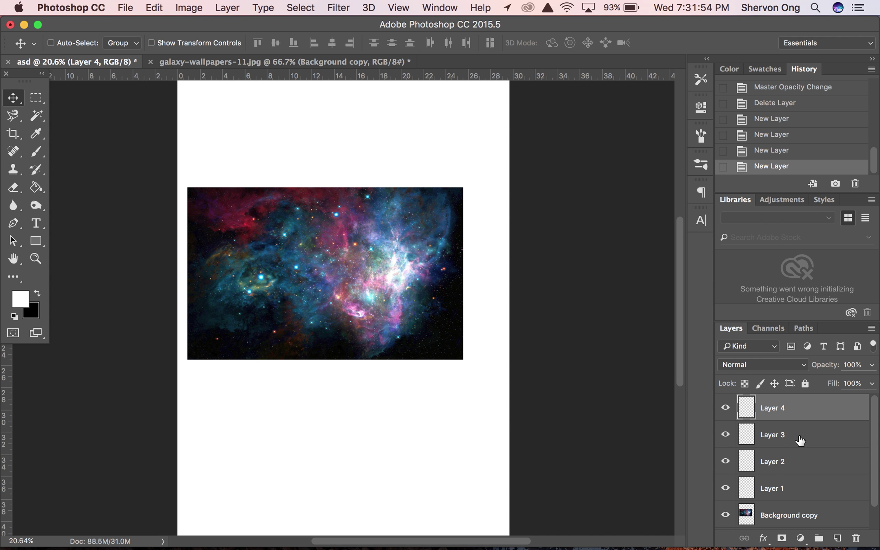
pyautogui.scroll(-1, 806, 455)
pyautogui.scroll(1, 813, 477)
pyautogui.scroll(-1, 806, 440)
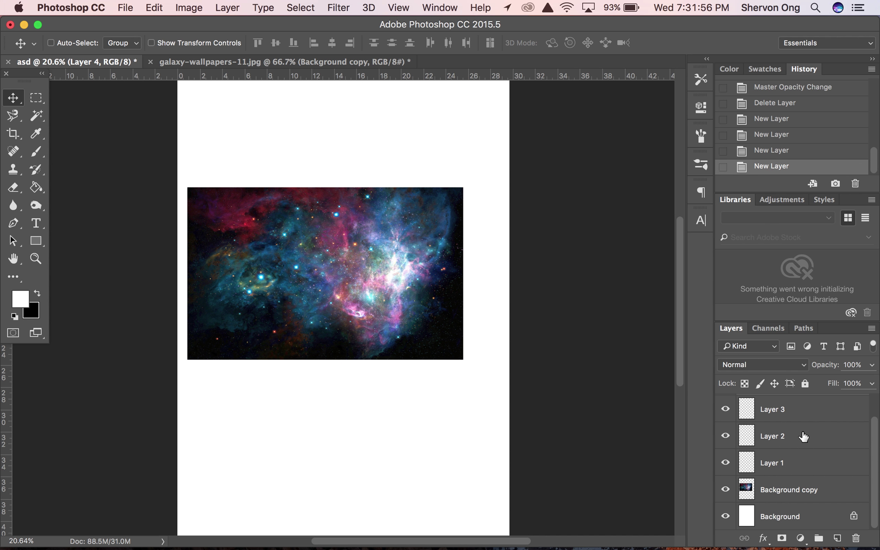
pyautogui.scroll(1, 804, 436)
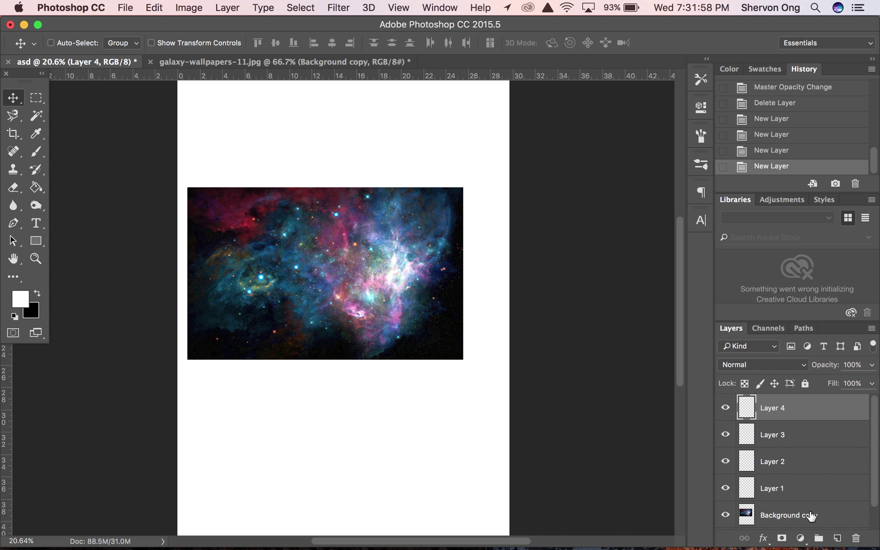
# Select Layer 4 through Background copy together in the Layers panel
pyautogui.click(812, 431)
pyautogui.click(814, 408)
pyautogui.scroll(-1, 815, 410)
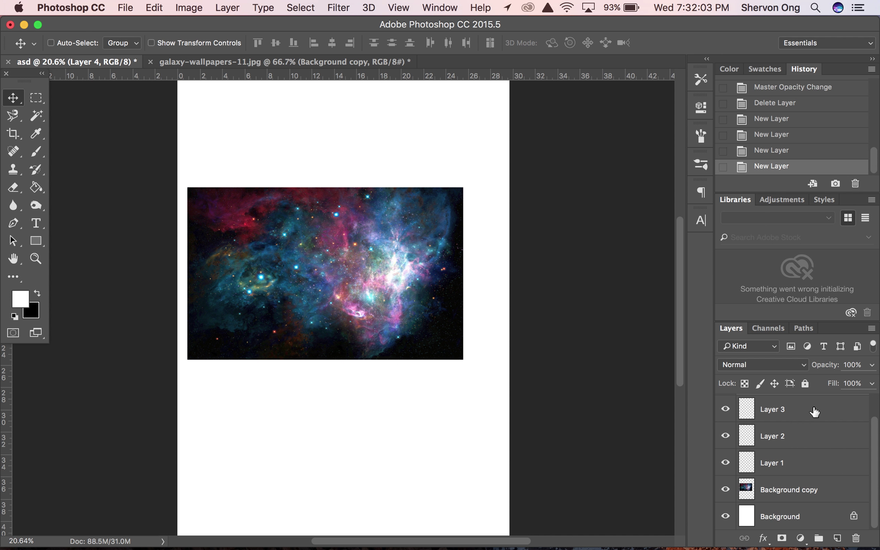
pyautogui.keyDown('shift'); pyautogui.click(830, 495); pyautogui.keyUp('shift')
pyautogui.scroll(1, 829, 493)
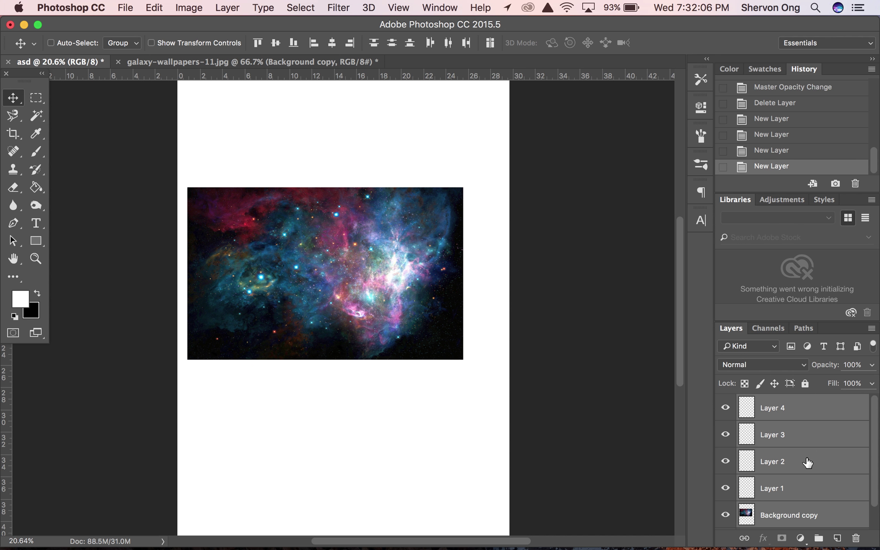
pyautogui.scroll(-1, 820, 439)
pyautogui.scroll(1, 821, 465)
# Reselect Layer 4 through the galaxy layer and make the Layers panel taller
pyautogui.click(816, 415)
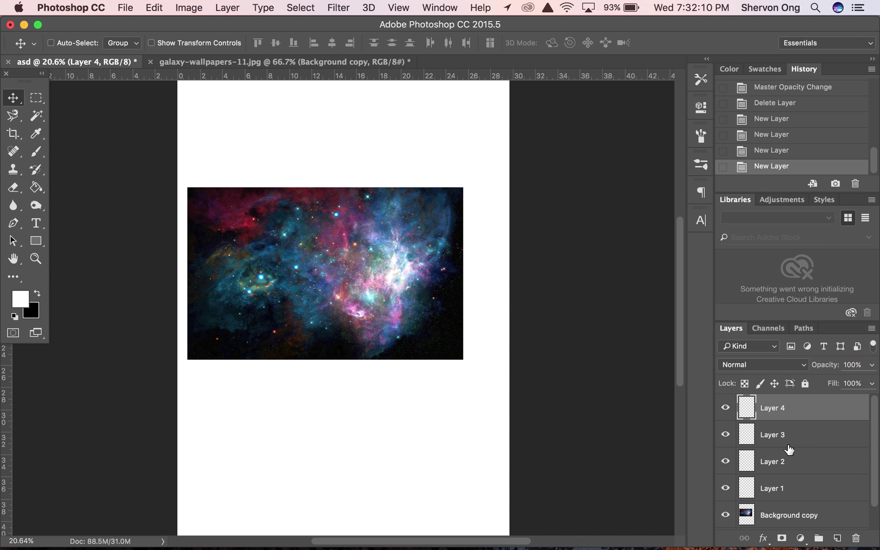
pyautogui.keyDown('super'); pyautogui.click(798, 463); pyautogui.keyUp('super')
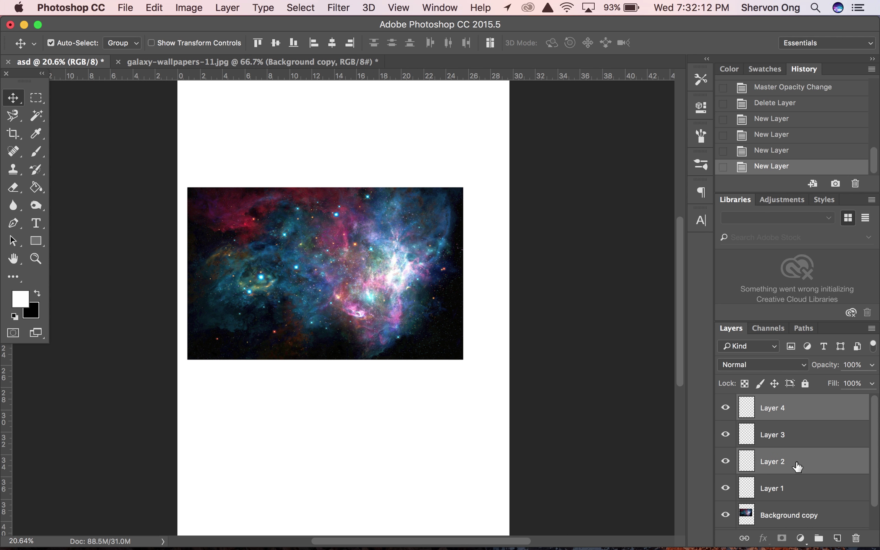
pyautogui.keyDown('super'); pyautogui.click(798, 516); pyautogui.keyUp('super')
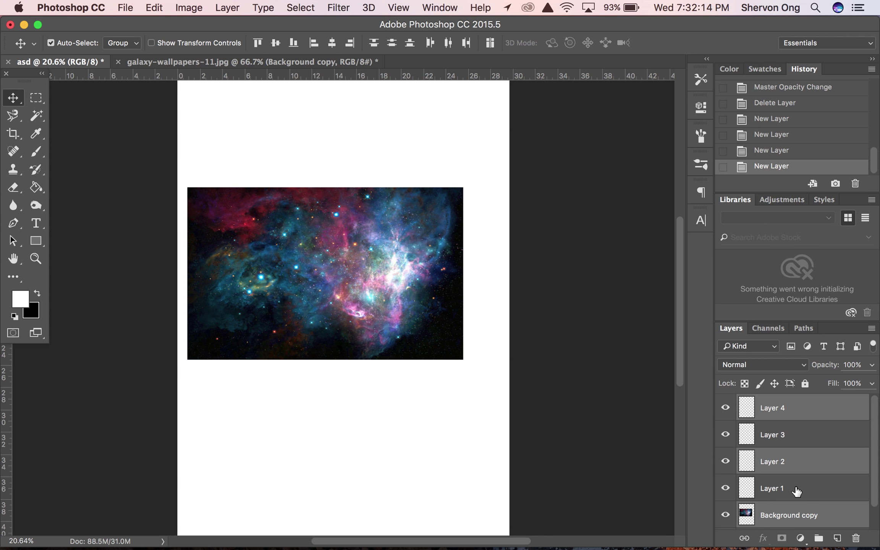
pyautogui.keyDown('super'); pyautogui.click(823, 465); pyautogui.keyUp('super')
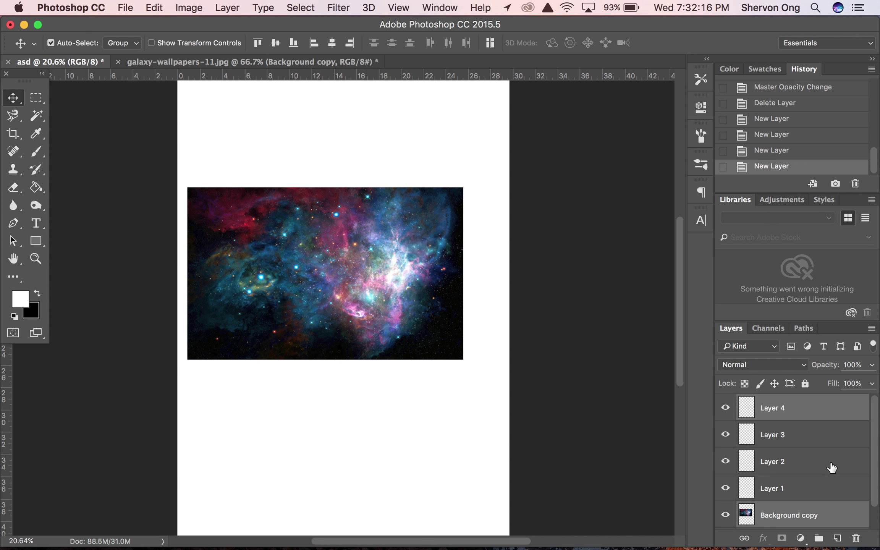
pyautogui.keyDown('super'); pyautogui.click(831, 467); pyautogui.keyUp('super')
pyautogui.click(816, 413)
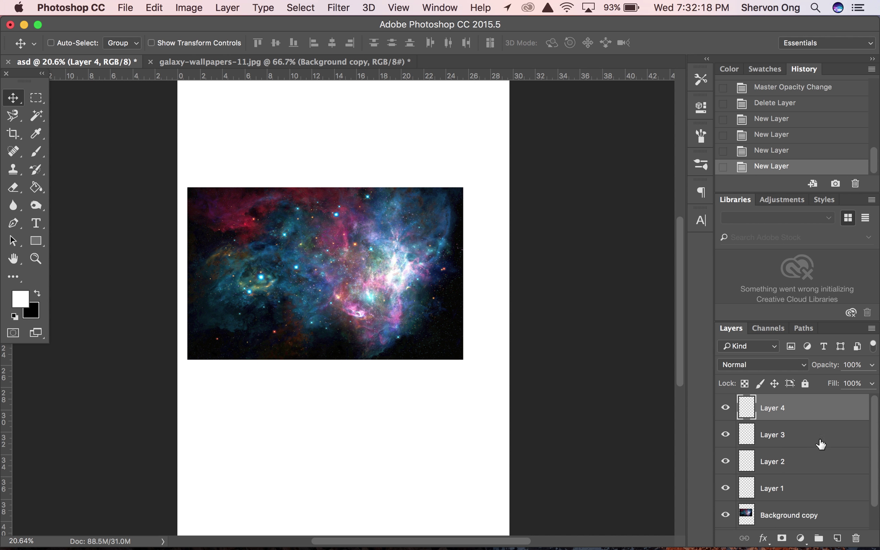
pyautogui.press('BackSpace')
pyautogui.keyDown('shift'); pyautogui.click(814, 482); pyautogui.keyUp('shift')
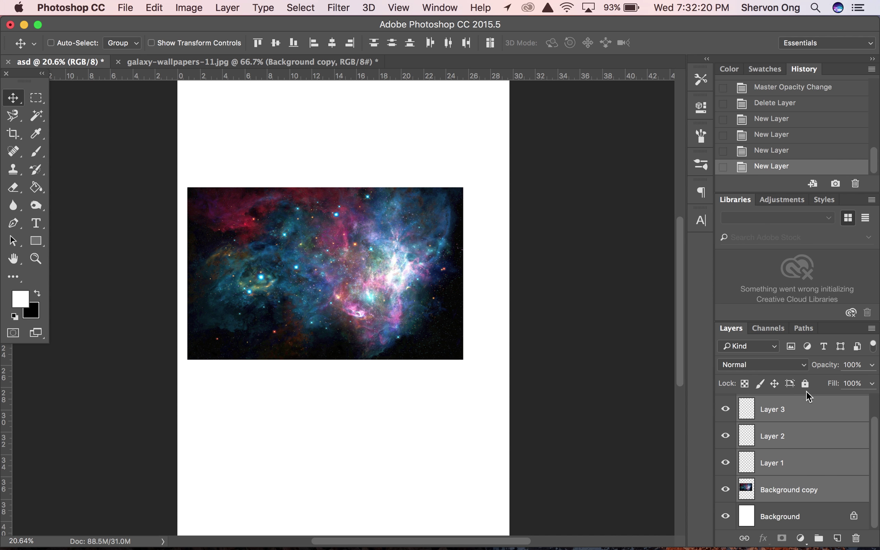
pyautogui.moveTo(814, 323); pyautogui.dragTo(805, 264)
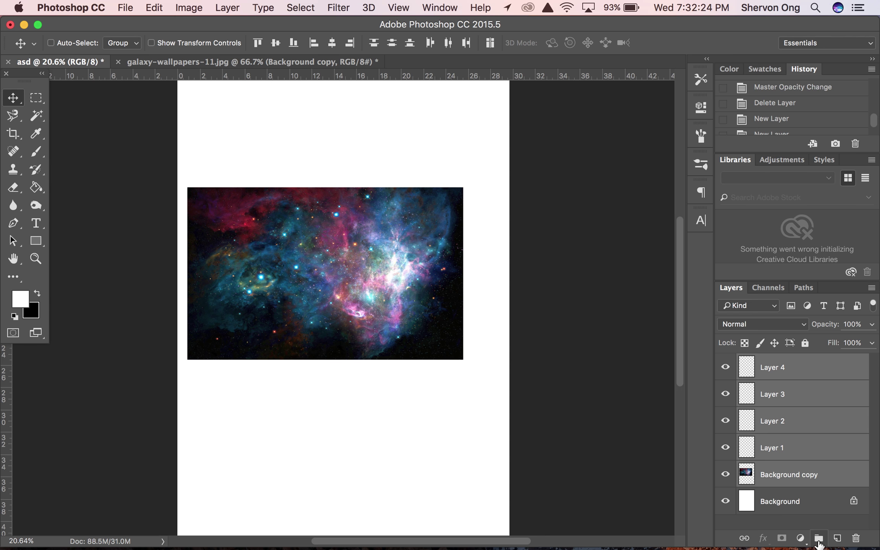
# Group the selected layers into Group 1 and give it a Red colour label
pyautogui.click(819, 538)
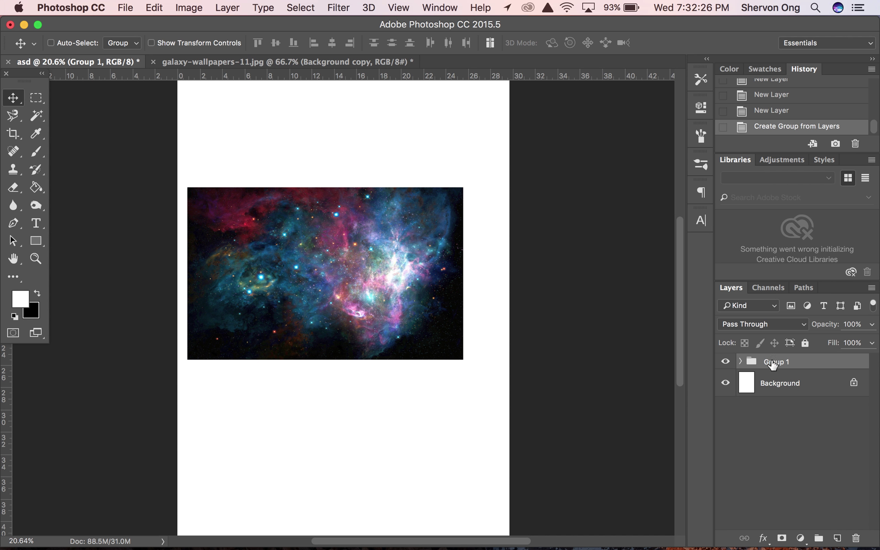
pyautogui.click(741, 362)
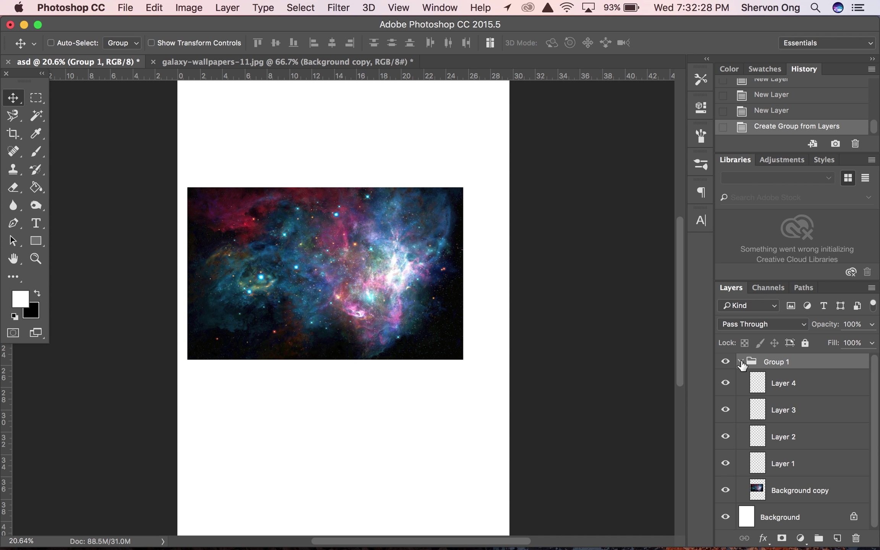
pyautogui.click(741, 362)
pyautogui.rightClick(731, 362)
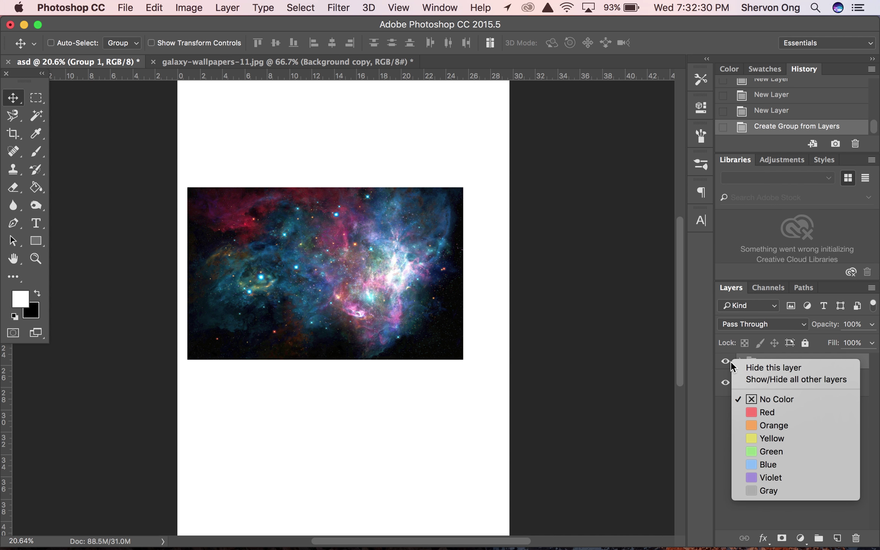
pyautogui.click(774, 415)
pyautogui.click(792, 441)
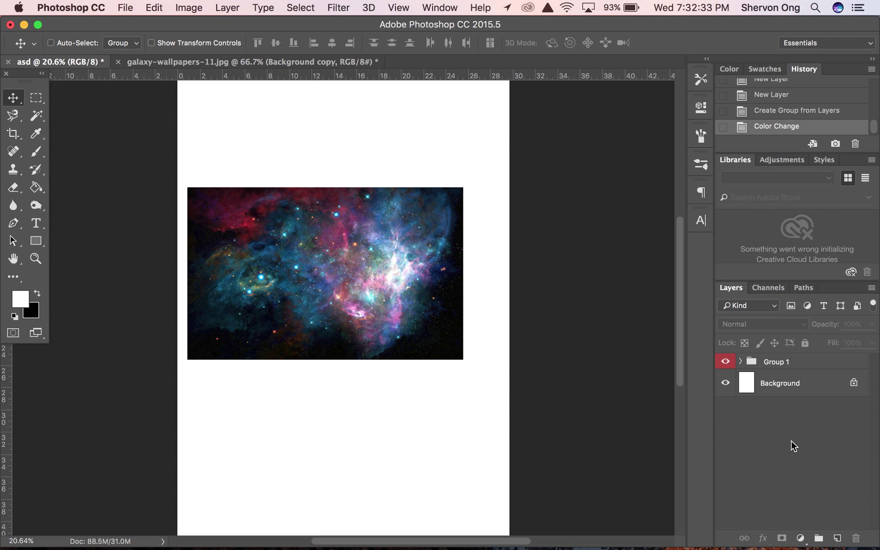
pyautogui.click(741, 362)
pyautogui.click(741, 361)
pyautogui.click(800, 367)
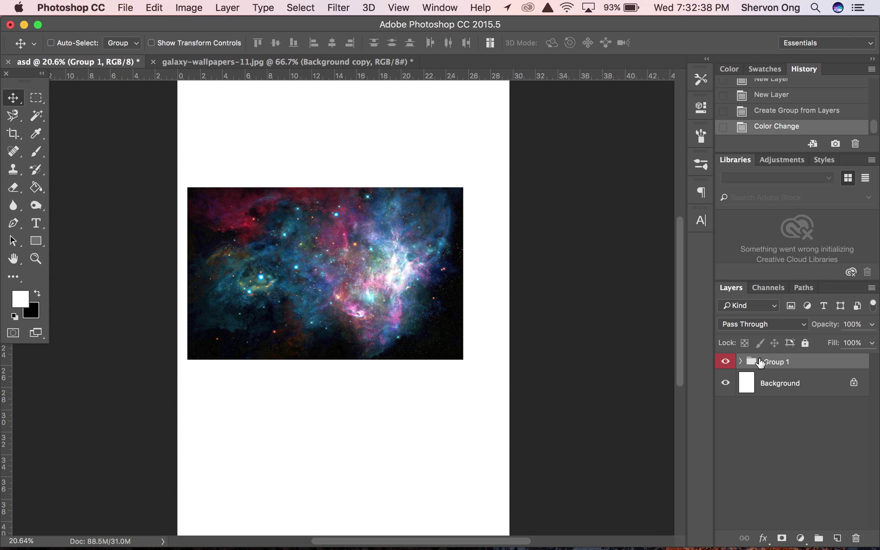
pyautogui.click(741, 362)
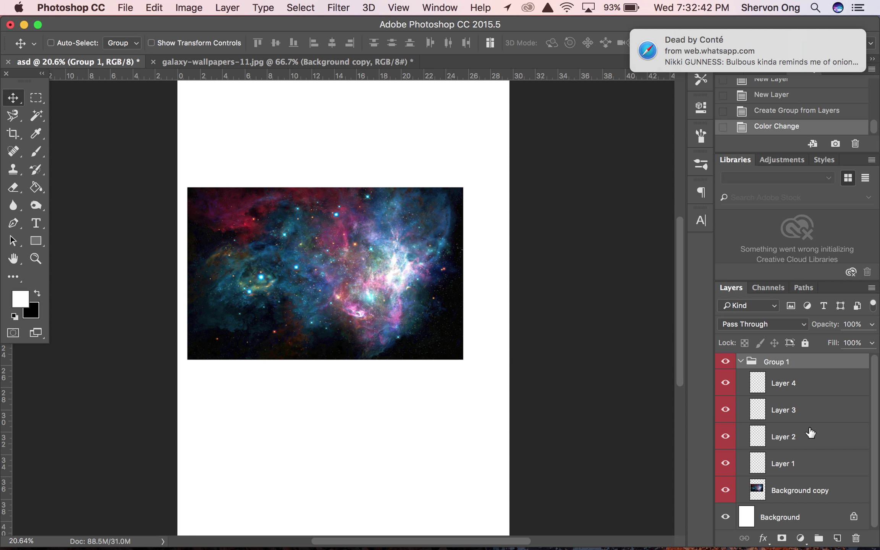
# Undo and redo the red label, then step back past the grouping and Layer 4
pyautogui.press('super+z')
pyautogui.press('super+z')
pyautogui.press('super+z')
pyautogui.press('super+z')
pyautogui.press('super+z')
pyautogui.press('super+z')
pyautogui.press('super+z')
pyautogui.press('super+z')
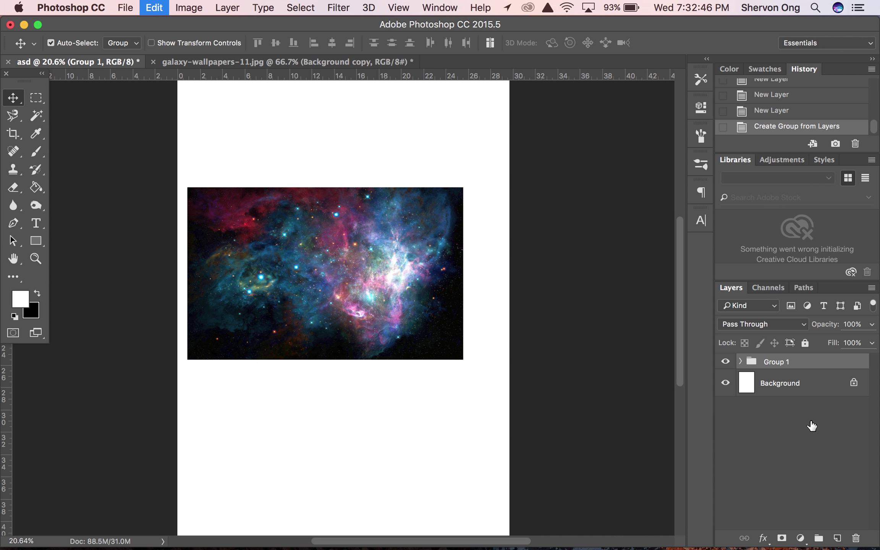
pyautogui.press('super+z')
pyautogui.press('super+z')
pyautogui.press('super+z')
pyautogui.press('super+z')
pyautogui.press('super+z')
pyautogui.press('super+z')
pyautogui.press('super+z')
pyautogui.press('super+z')
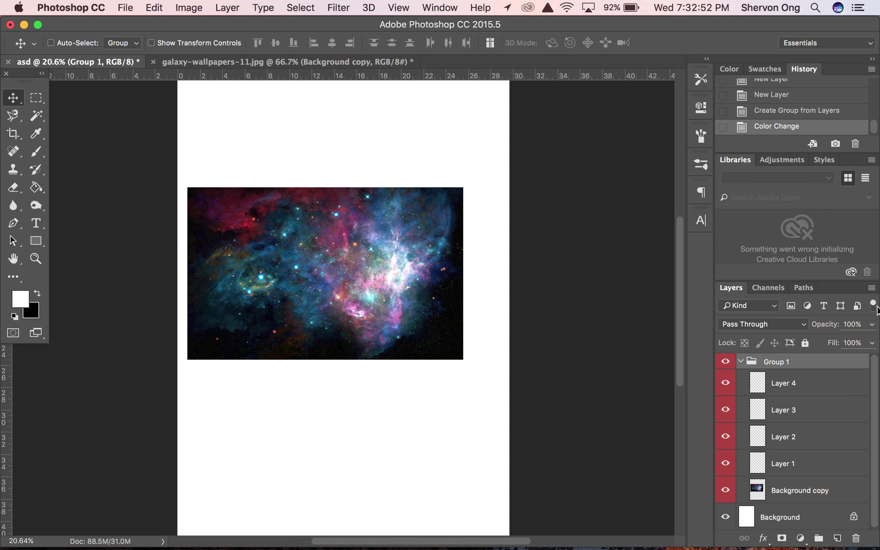
pyautogui.press('super+z')
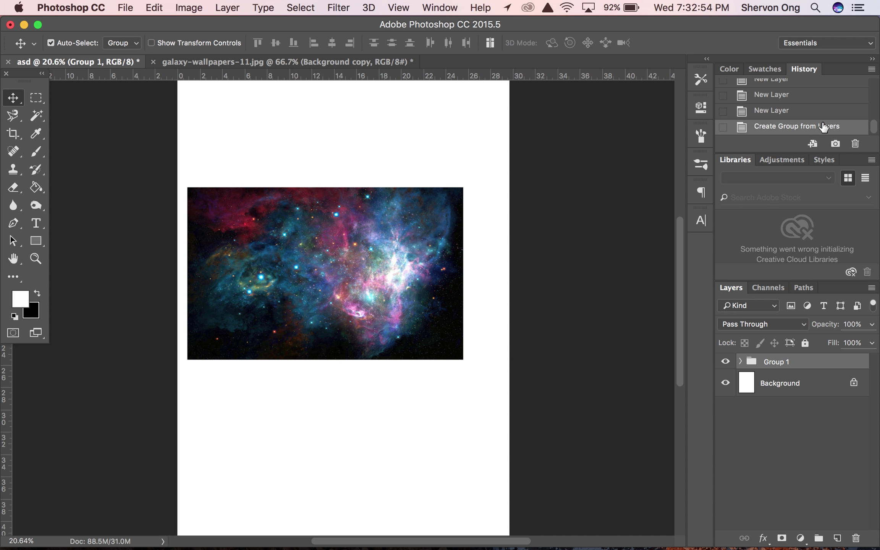
pyautogui.press('super+shift+z')
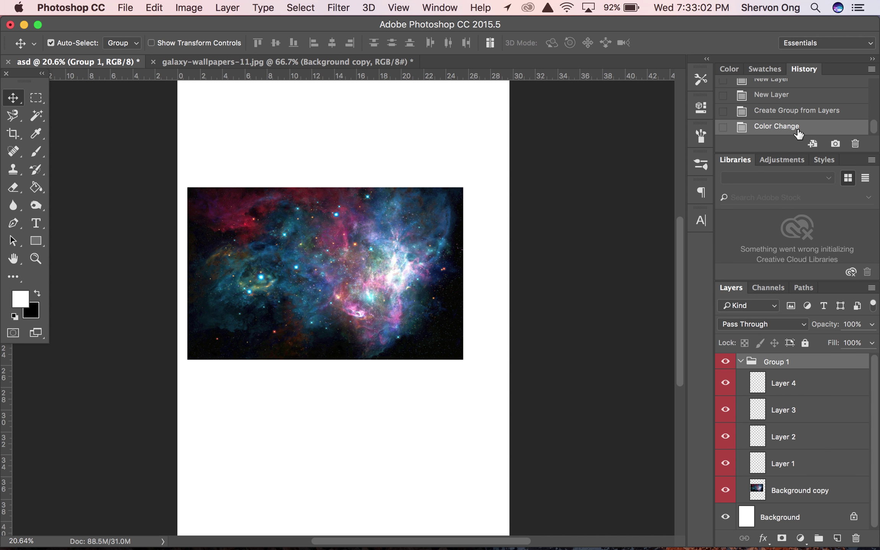
pyautogui.press('super+alt+z')
pyautogui.press('super+alt+z')
pyautogui.press('super+alt+z')
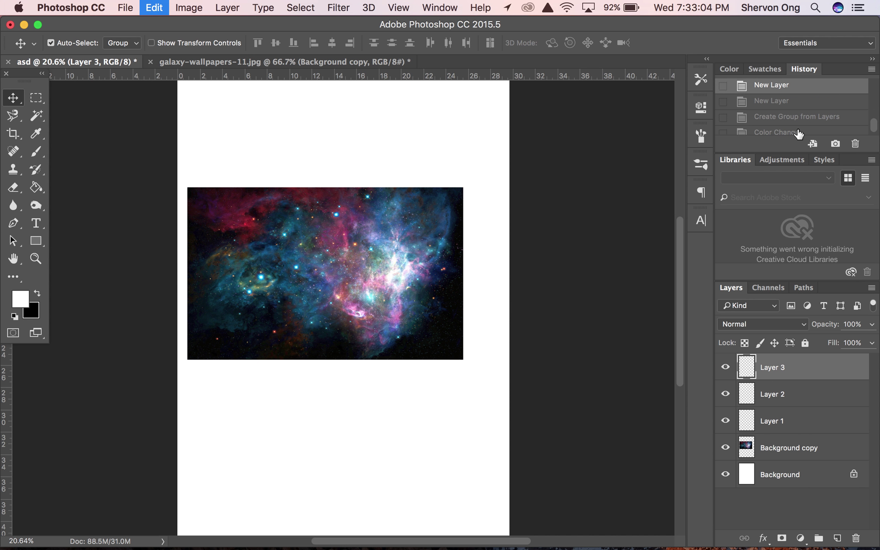
# Step back further and delete the remaining empty layer, leaving only the galaxy above white
pyautogui.press('super+alt+z')
pyautogui.press('super+alt+z')
pyautogui.press('super+alt+z')
pyautogui.press('super+alt+z')
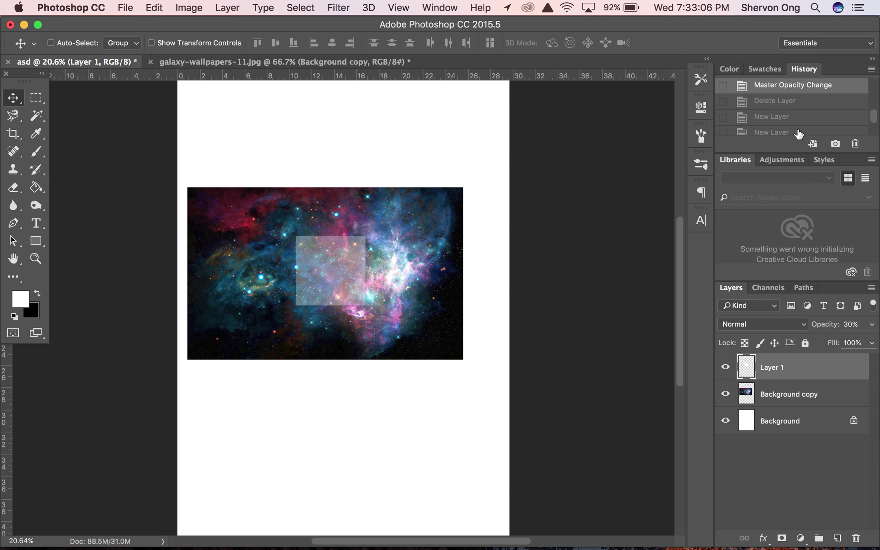
pyautogui.click(828, 520)
pyautogui.click(803, 375)
pyautogui.press('BackSpace')
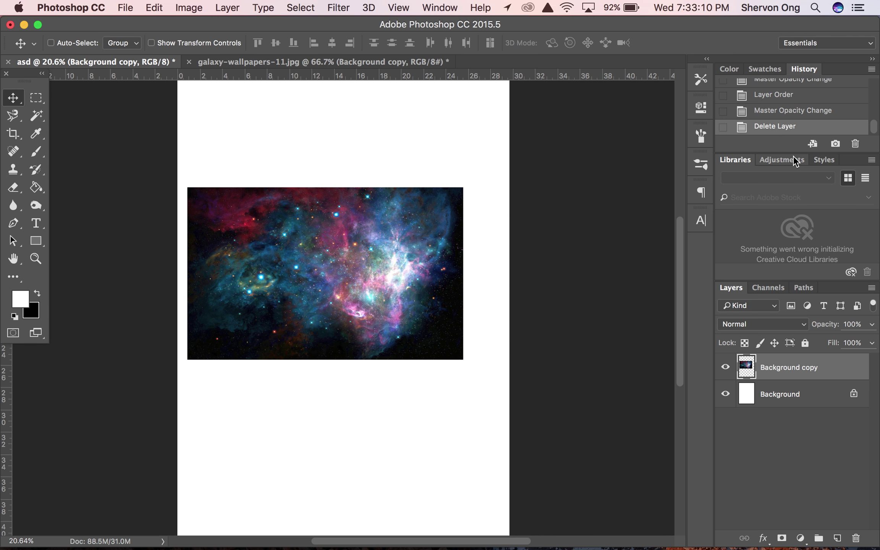
# Enlarge the History panel and save the current state as Snapshot 1
pyautogui.moveTo(794, 153); pyautogui.dragTo(788, 216)
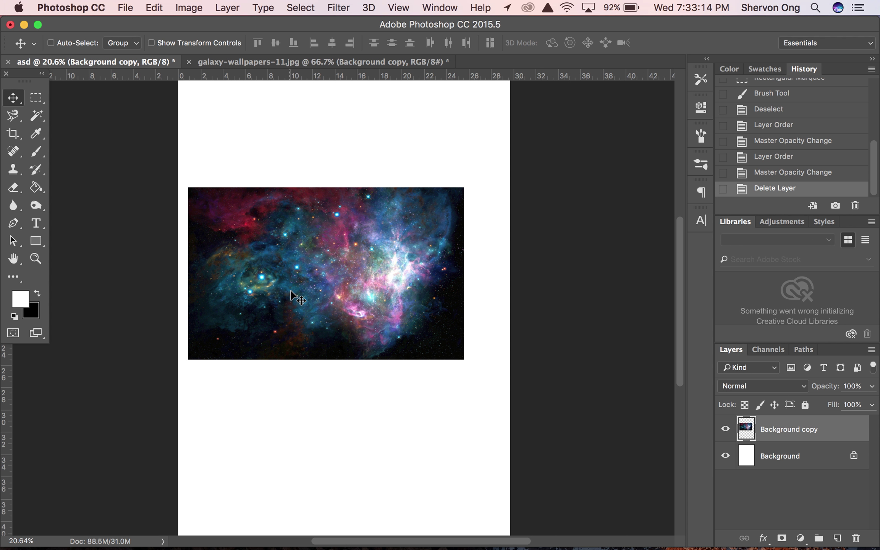
pyautogui.scroll(2, 290, 291)
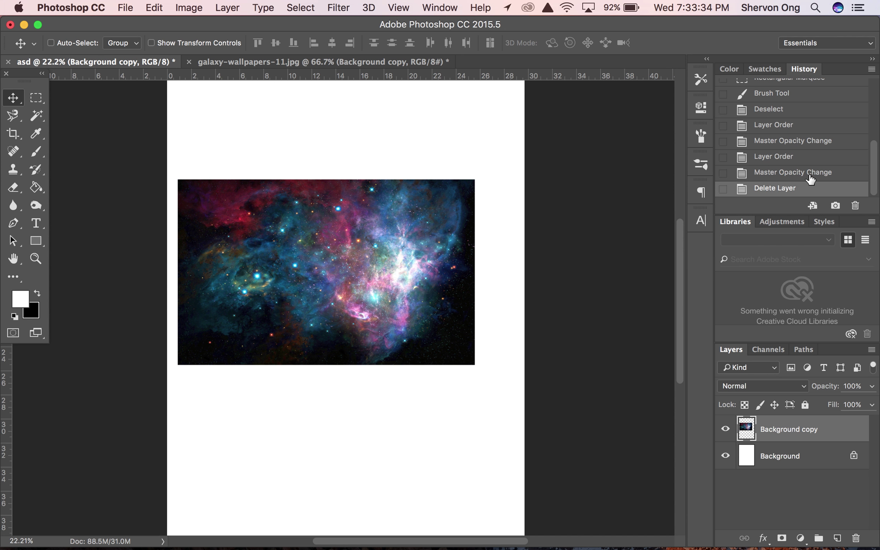
pyautogui.click(837, 207)
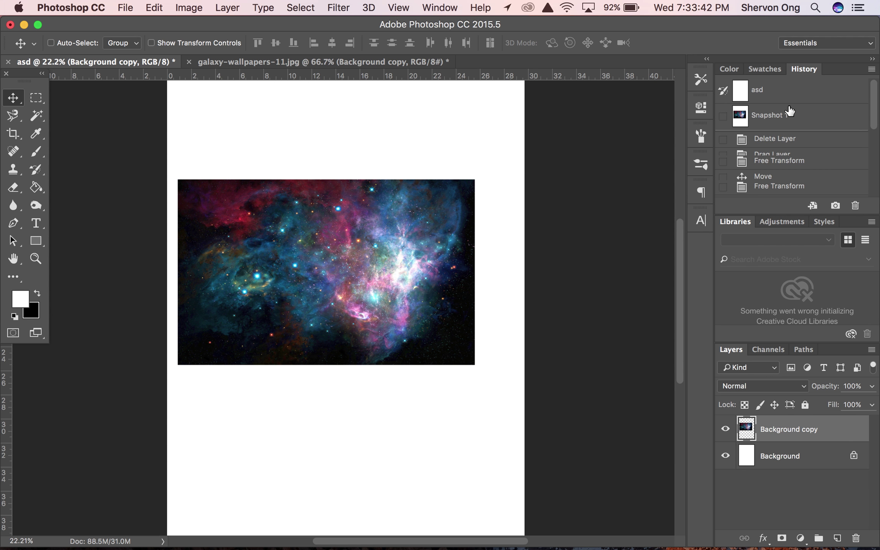
pyautogui.moveTo(874, 112); pyautogui.dragTo(873, 178)
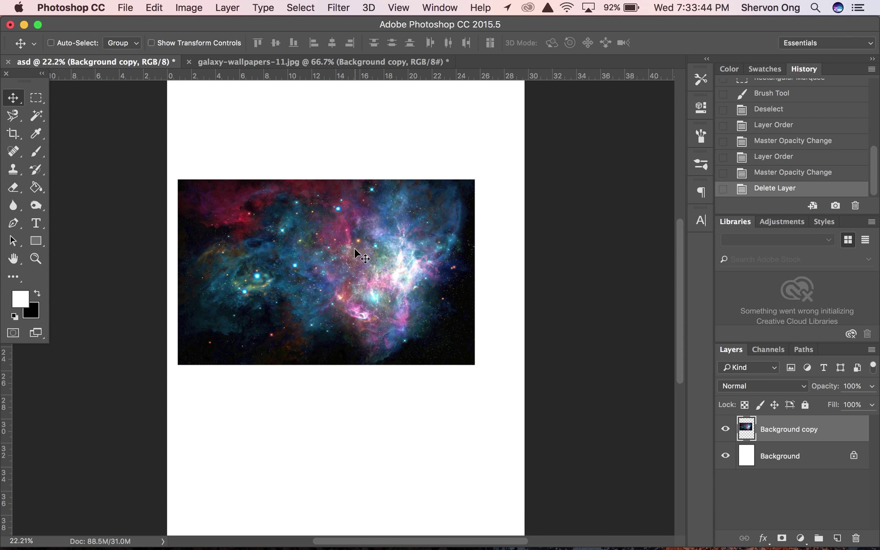
# Scribble white and black brush strokes over the galaxy, then revert to Snapshot 1
pyautogui.press('b')
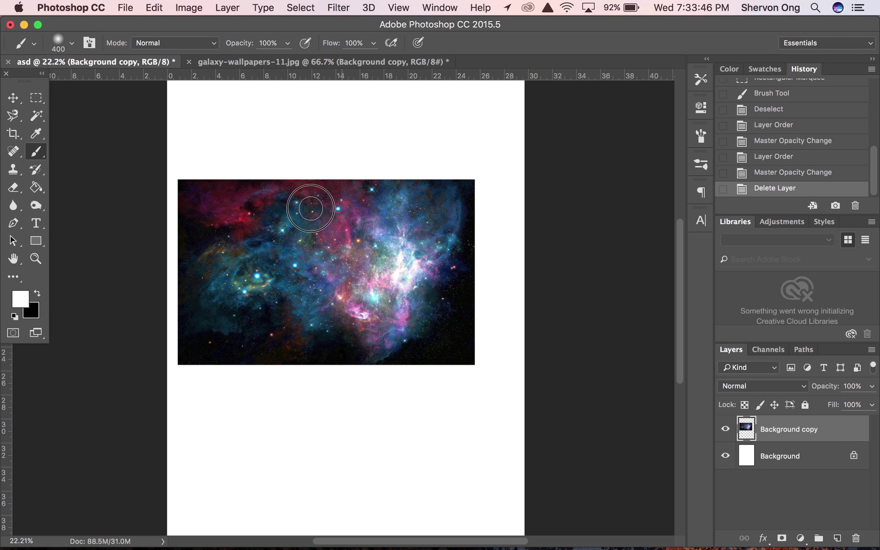
pyautogui.moveTo(311, 208)
pyautogui.mouseDown()
pyautogui.moveTo(241, 288)
pyautogui.moveTo(246, 352)
pyautogui.moveTo(199, 260)
pyautogui.moveTo(442, 318)
pyautogui.moveTo(332, 375)
pyautogui.mouseUp()
pyautogui.press('x')
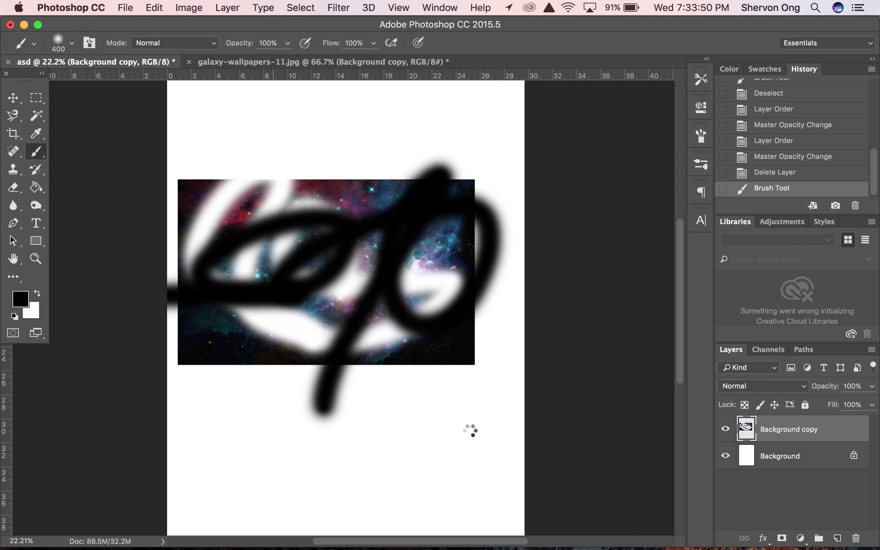
pyautogui.press('v')
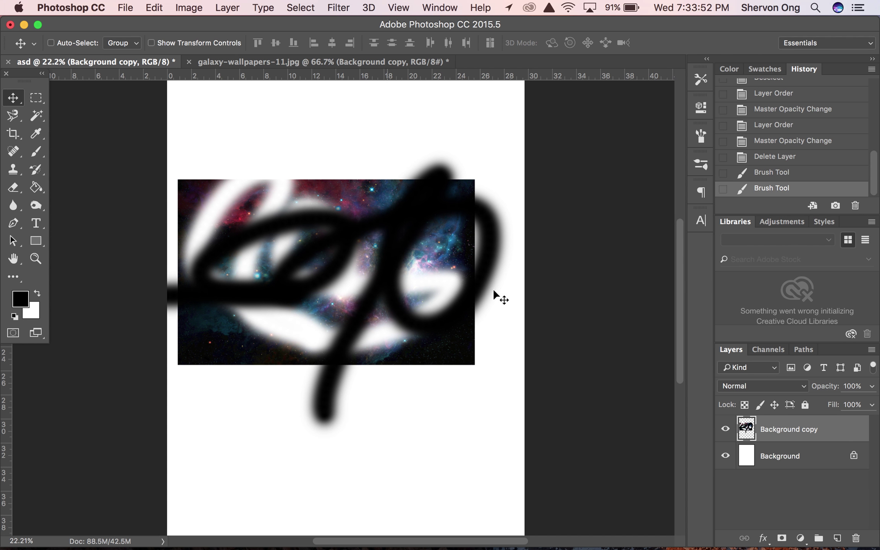
pyautogui.scroll(10, 833, 176)
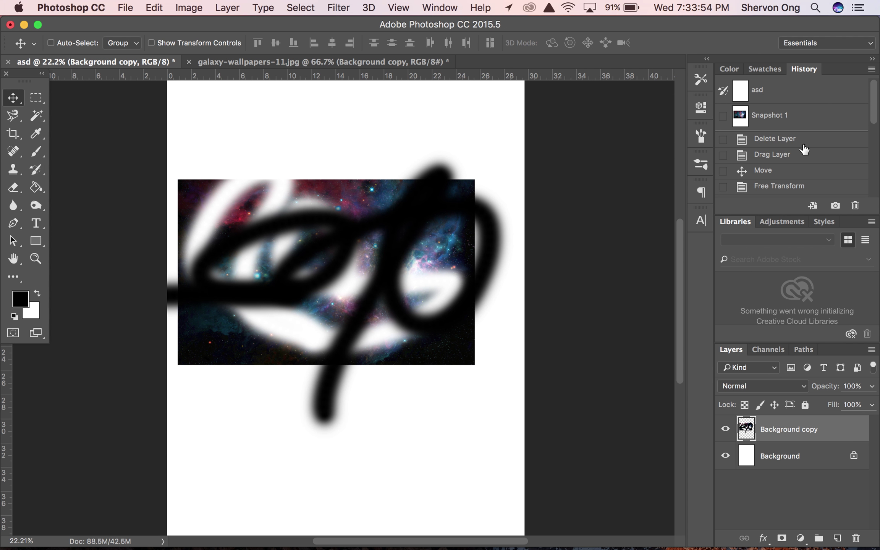
pyautogui.click(793, 115)
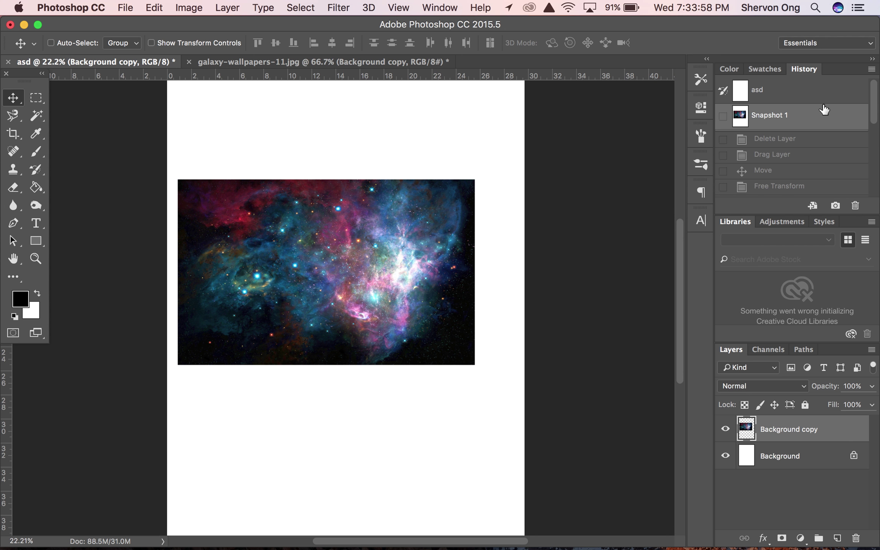
# Delete Snapshot 1 from the History panel, then undo the deletion to keep it
pyautogui.click(857, 207)
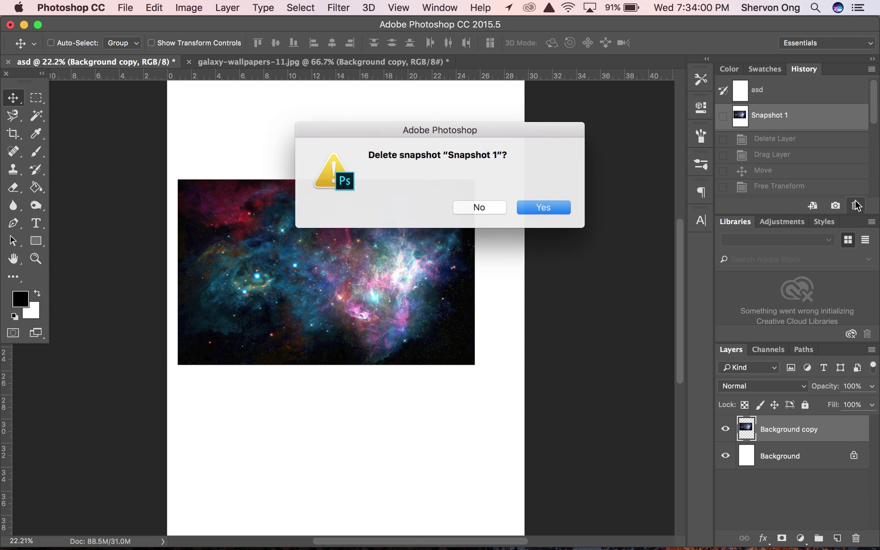
pyautogui.click(534, 213)
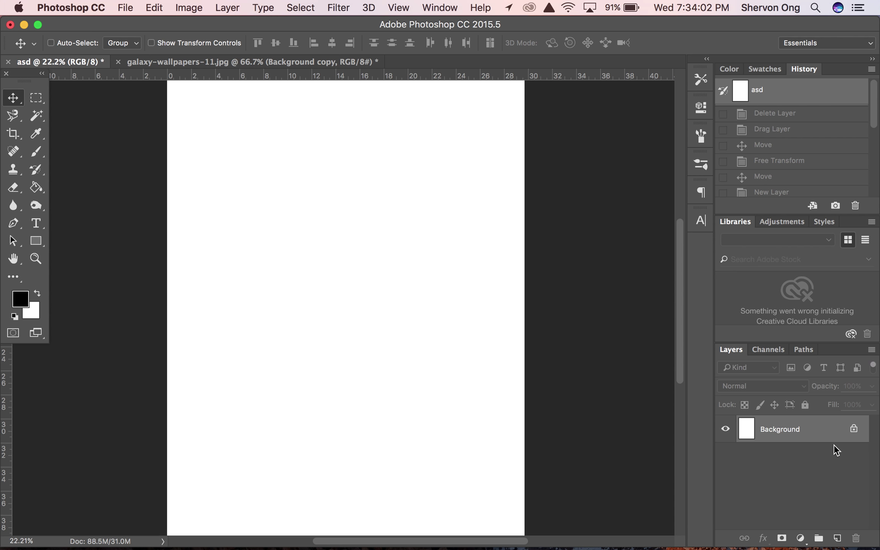
pyautogui.press('super+z')
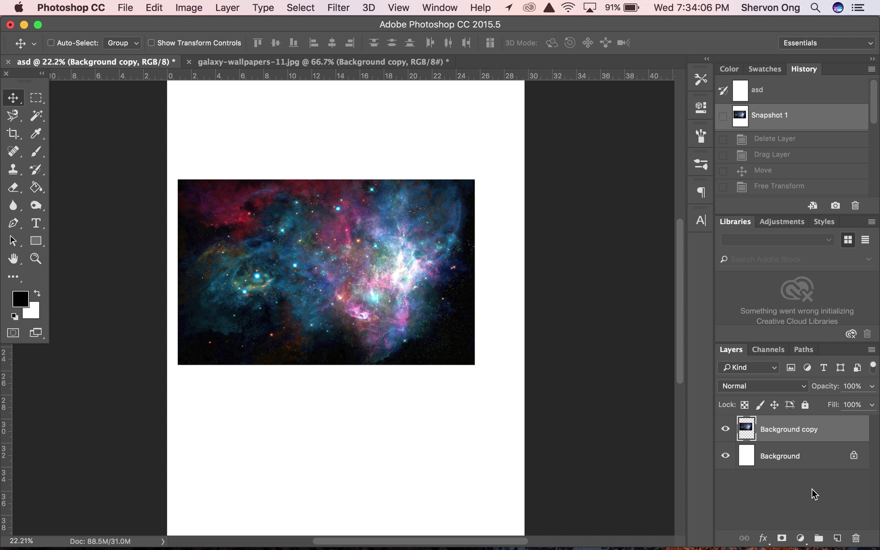
# Rename the Background copy galaxy layer to 'Space' after a trial name
pyautogui.doubleClick(791, 431)
pyautogui.write('asdasd')
pyautogui.press('Return')
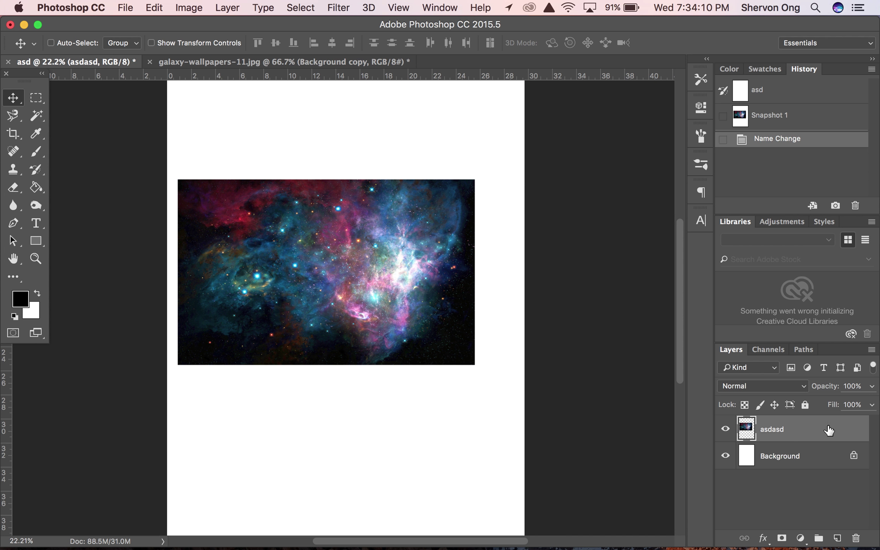
pyautogui.doubleClick(769, 429)
pyautogui.write('Space')
pyautogui.press('Return')
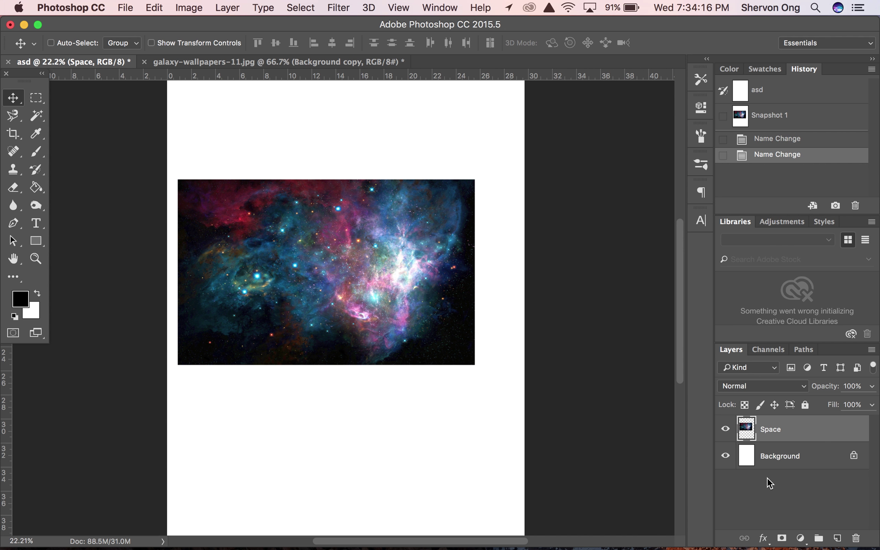
pyautogui.click(338, 59)
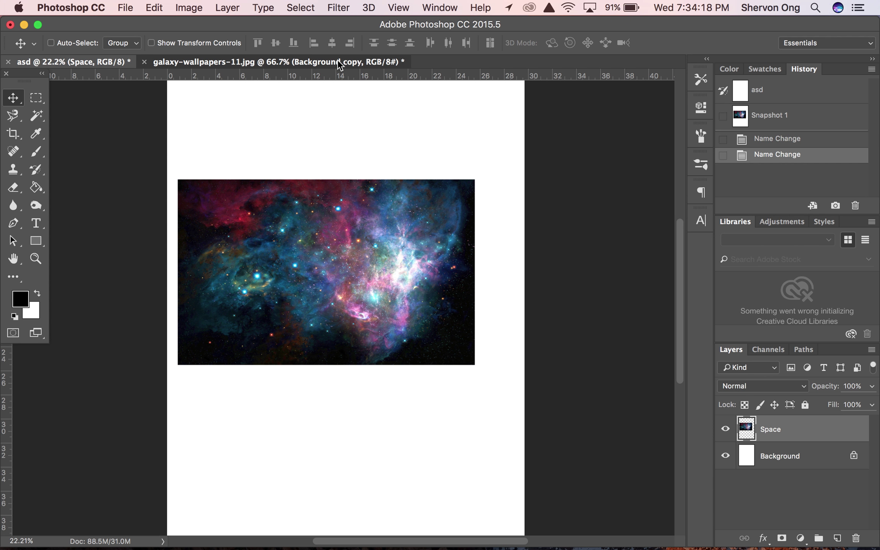
# Undo and redo the duplicate-layer deletion, then unlock the Background into Layer 0
pyautogui.moveTo(409, 277)
pyautogui.mouseDown()
pyautogui.moveTo(402, 294)
pyautogui.moveTo(397, 283)
pyautogui.mouseUp()
pyautogui.press('super+z')
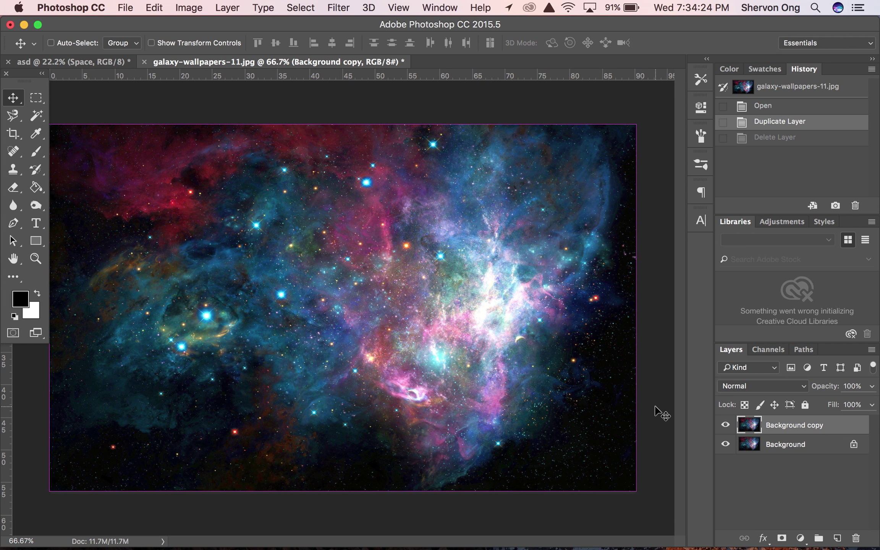
pyautogui.press('super+z')
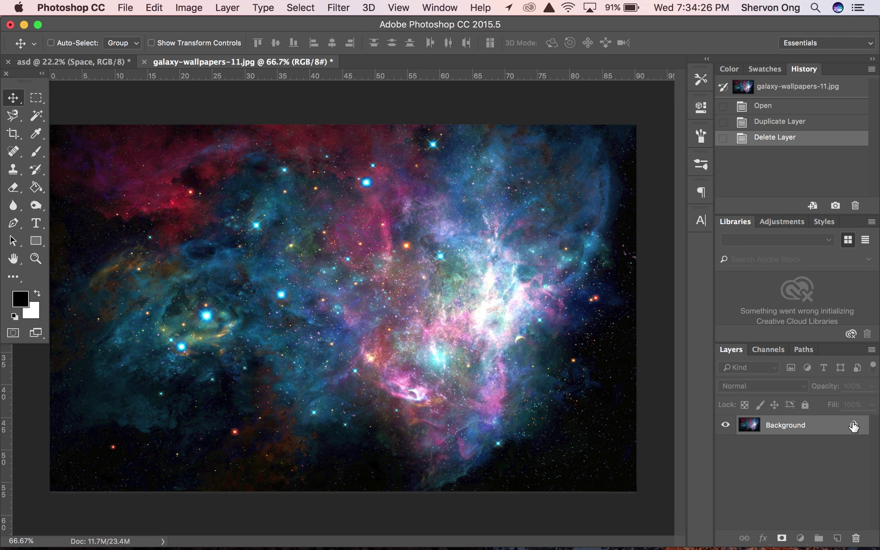
pyautogui.click(854, 426)
pyautogui.scroll(-2, 414, 287)
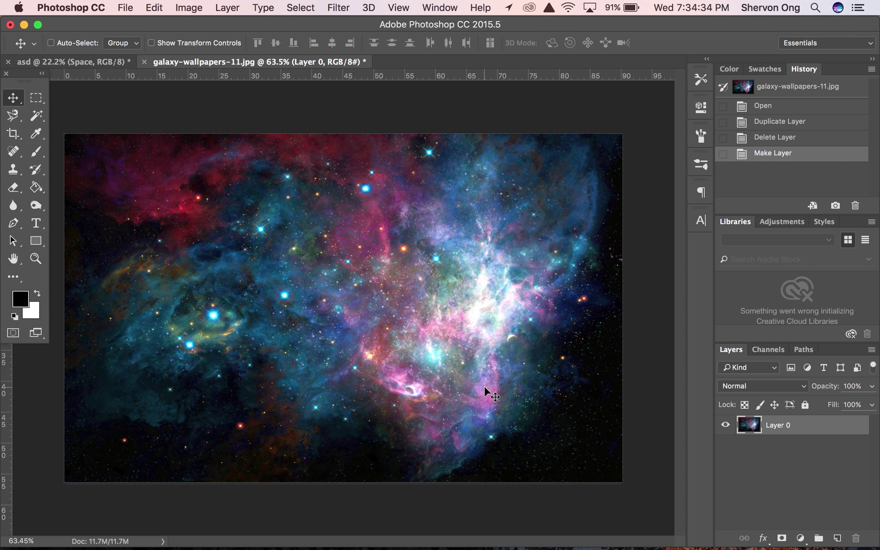
# Try shrinking the galaxy image with Free Transform, undo it, and return to asd
pyautogui.press('super+t')
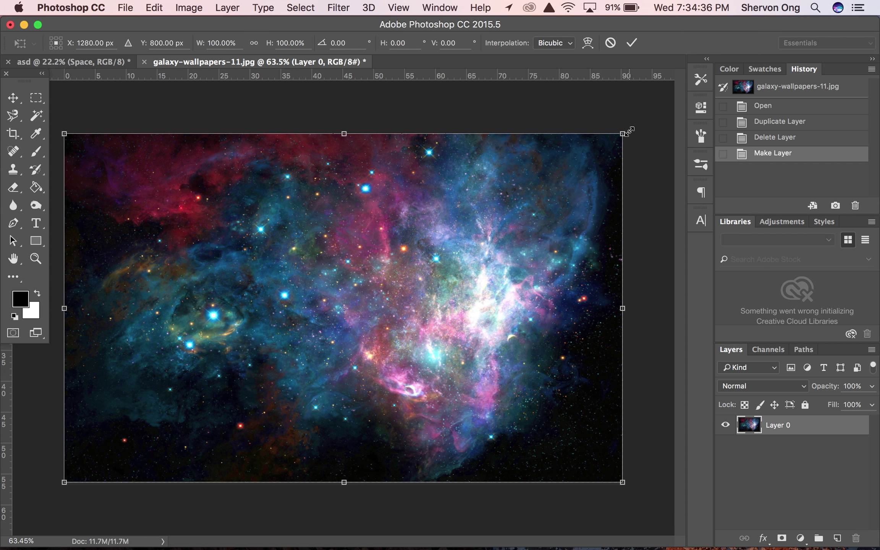
pyautogui.moveTo(623, 134); pyautogui.dragTo(518, 199)
pyautogui.press('super+z')
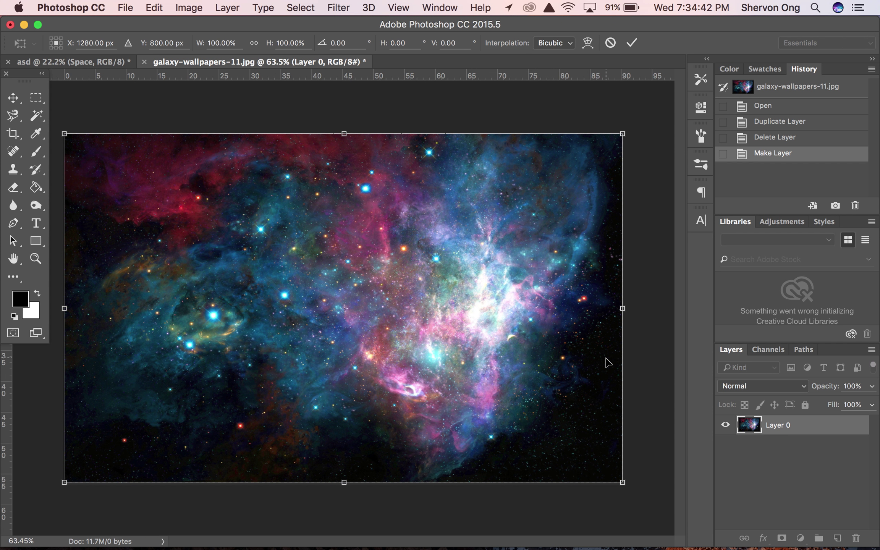
pyautogui.press('Escape')
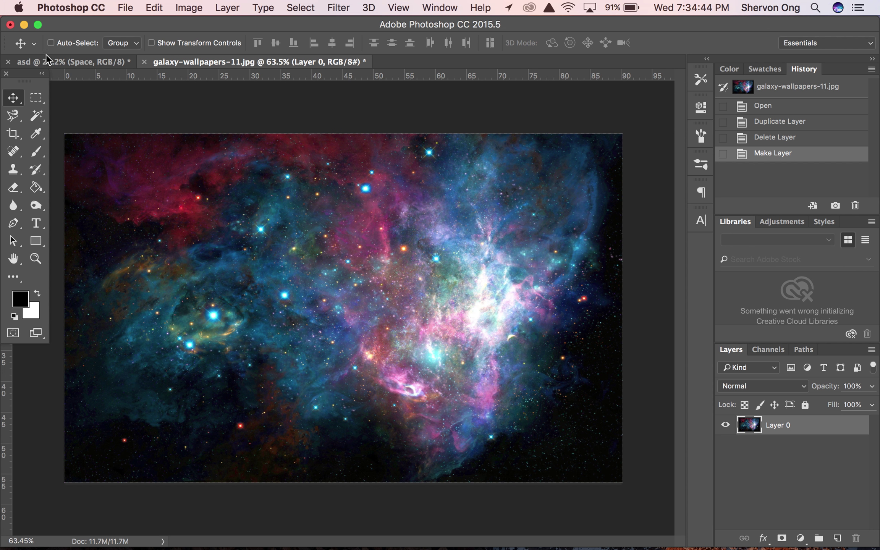
pyautogui.click(52, 60)
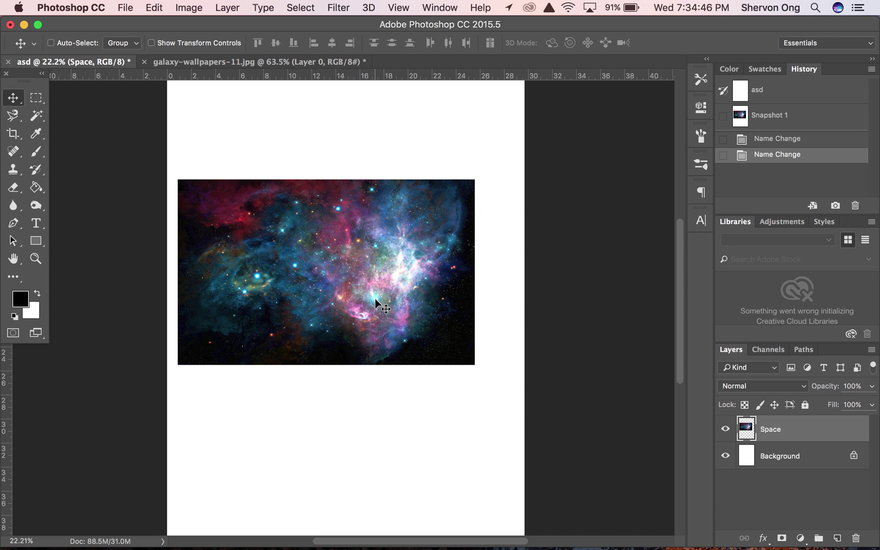
# Convert the Space layer to a smart object from its right-click menu
pyautogui.click(800, 429)
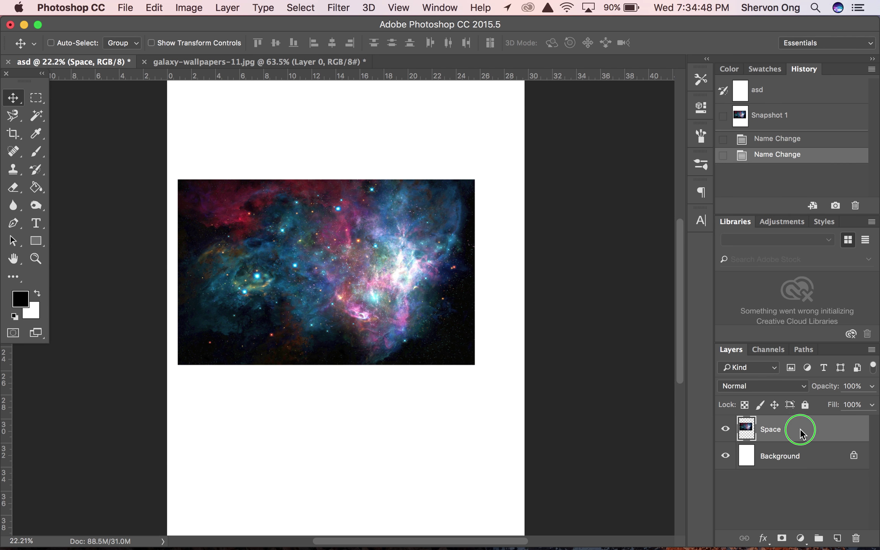
pyautogui.rightClick(800, 429)
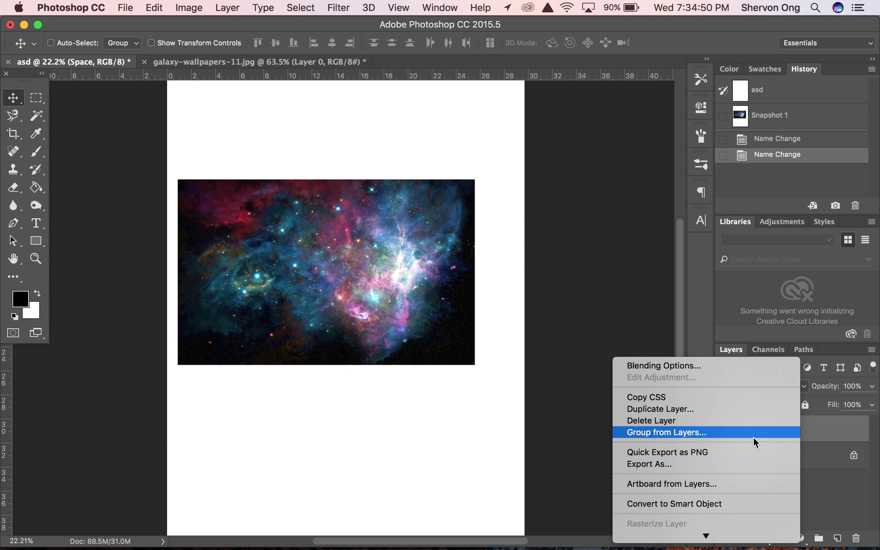
pyautogui.scroll(-3, 754, 437)
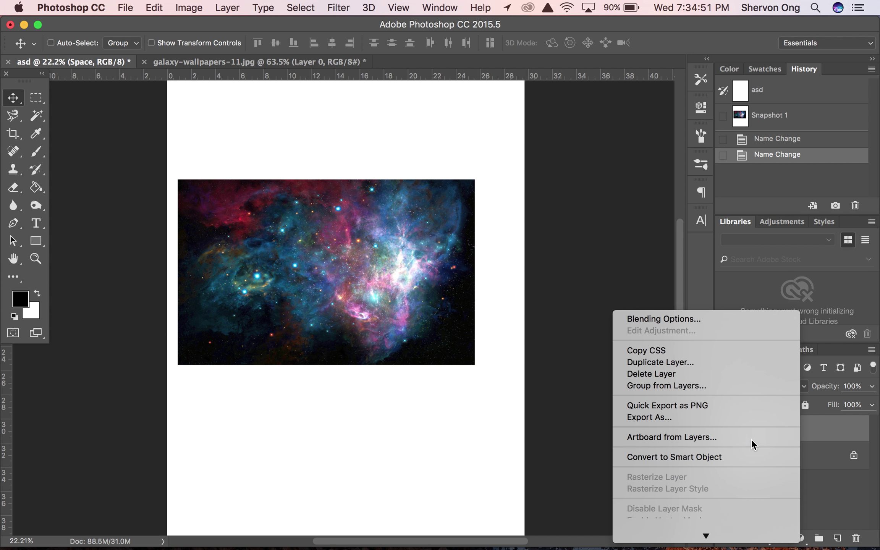
pyautogui.click(715, 458)
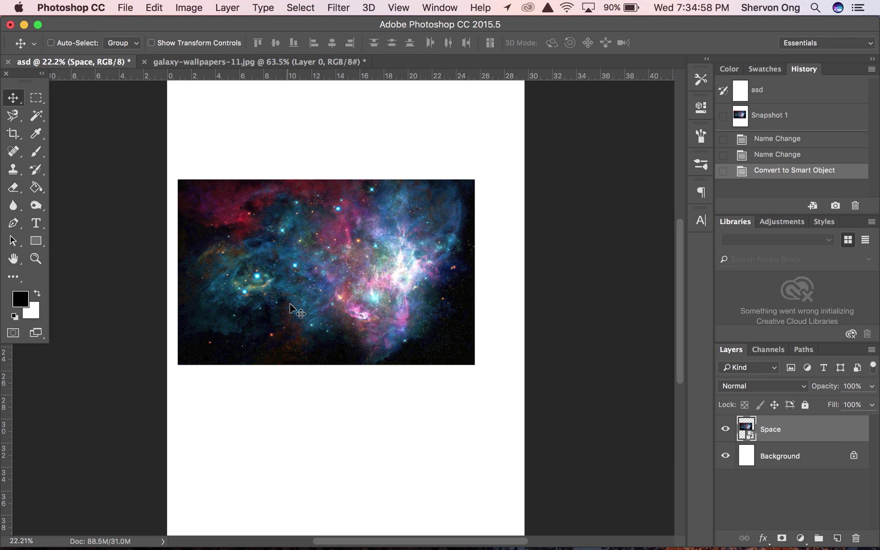
pyautogui.press('e')
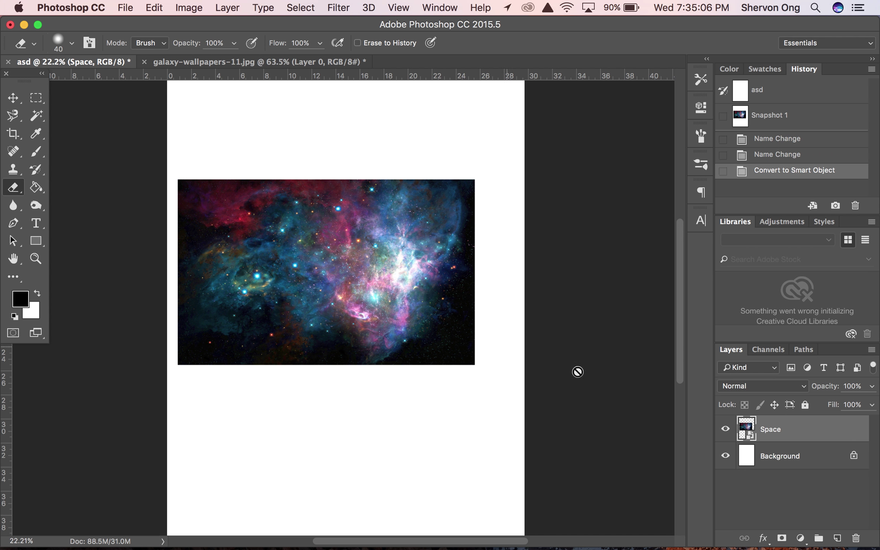
pyautogui.rightClick(783, 427)
pyautogui.scroll(-8, 711, 451)
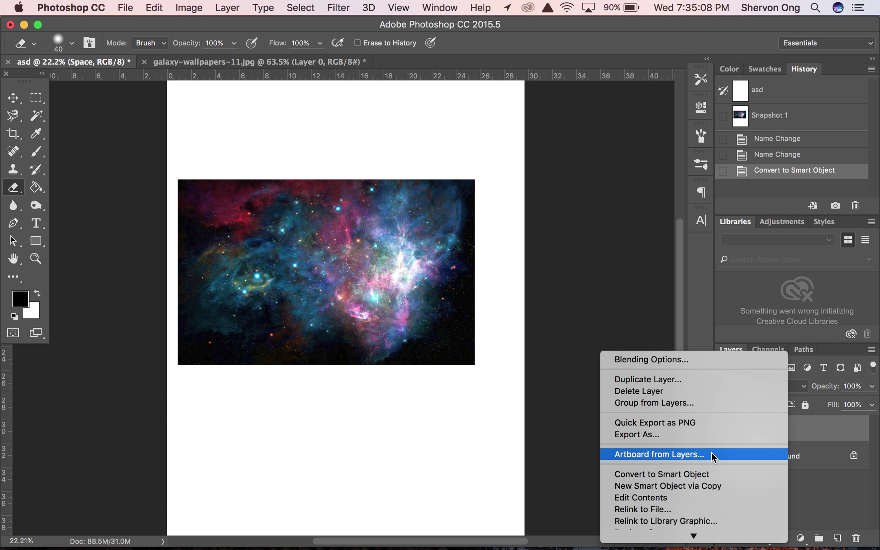
pyautogui.click(695, 463)
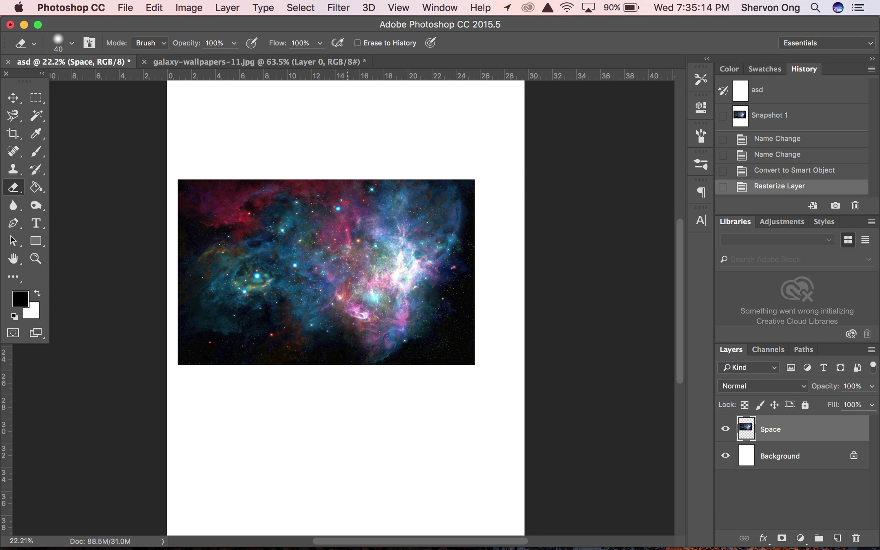
pyautogui.press(']')
pyautogui.press(']')
pyautogui.press(']')
pyautogui.press(']')
pyautogui.press(']')
pyautogui.press(']')
pyautogui.press(']')
pyautogui.press(']')
pyautogui.press(']')
pyautogui.press(']')
pyautogui.press(']')
pyautogui.press(']')
pyautogui.press(']')
pyautogui.press(']')
pyautogui.press(']')
pyautogui.press(']')
pyautogui.click(338, 297)
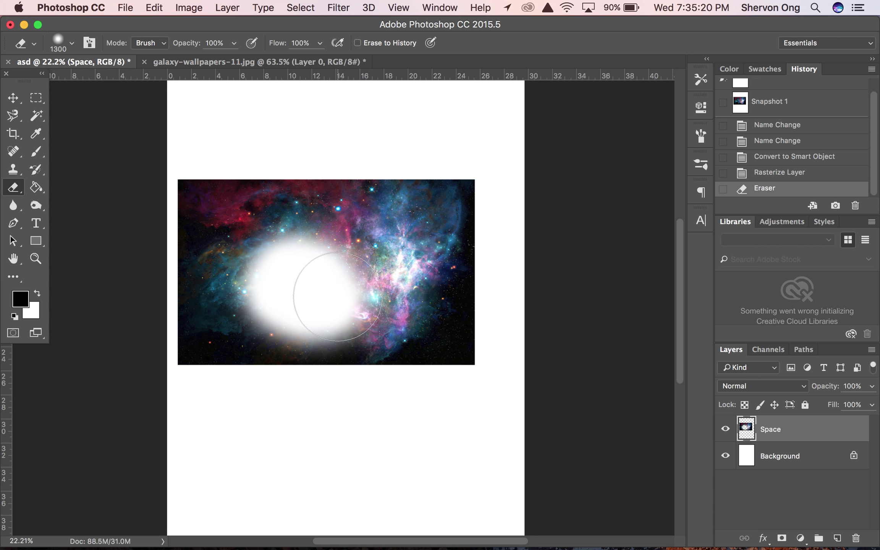
pyautogui.press('super+z')
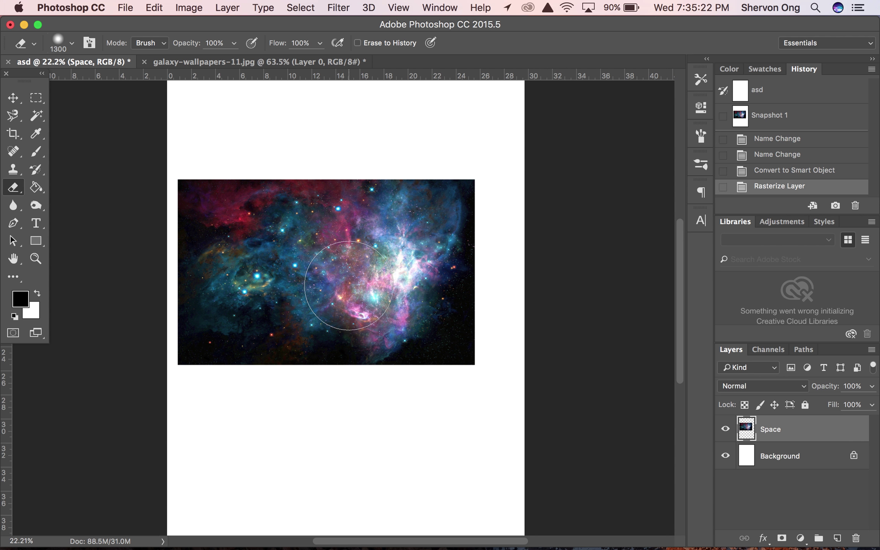
pyautogui.rightClick(327, 274)
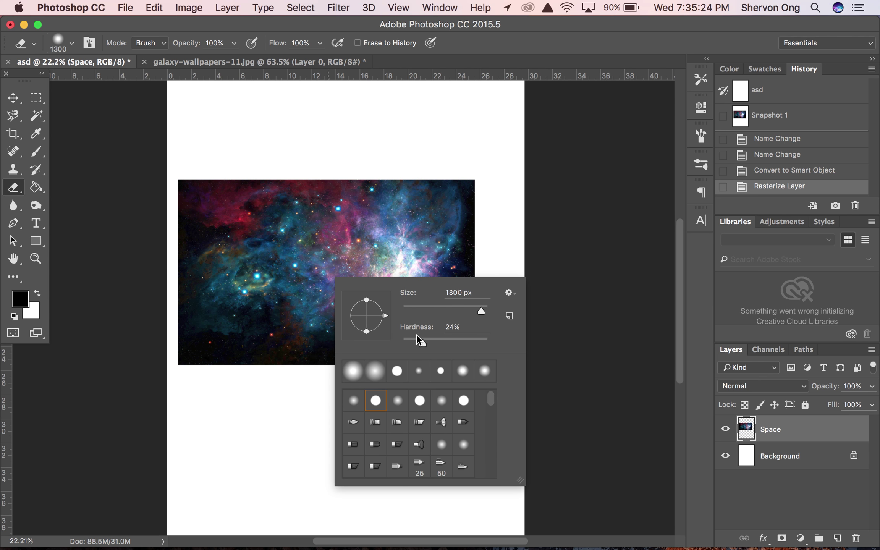
pyautogui.moveTo(454, 346); pyautogui.dragTo(387, 342)
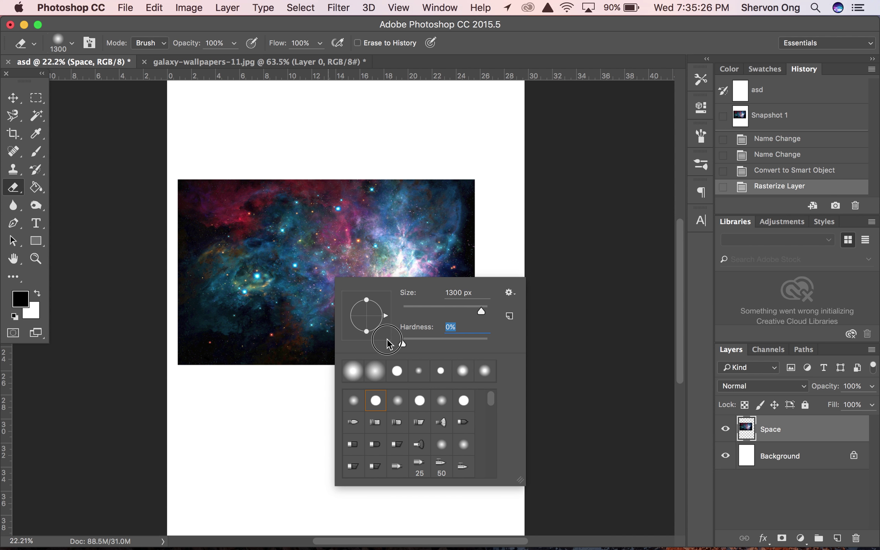
pyautogui.click(256, 331)
pyautogui.click(256, 331)
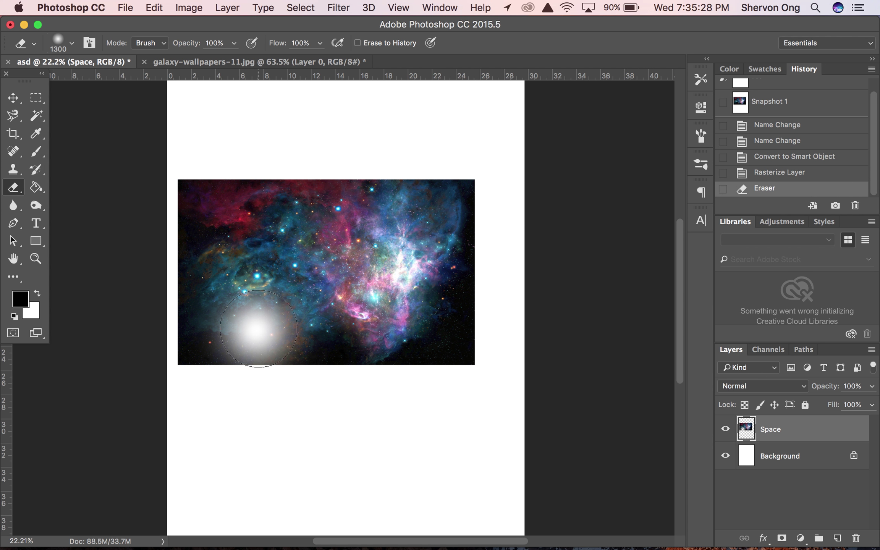
pyautogui.press('super+z')
pyautogui.rightClick(266, 328)
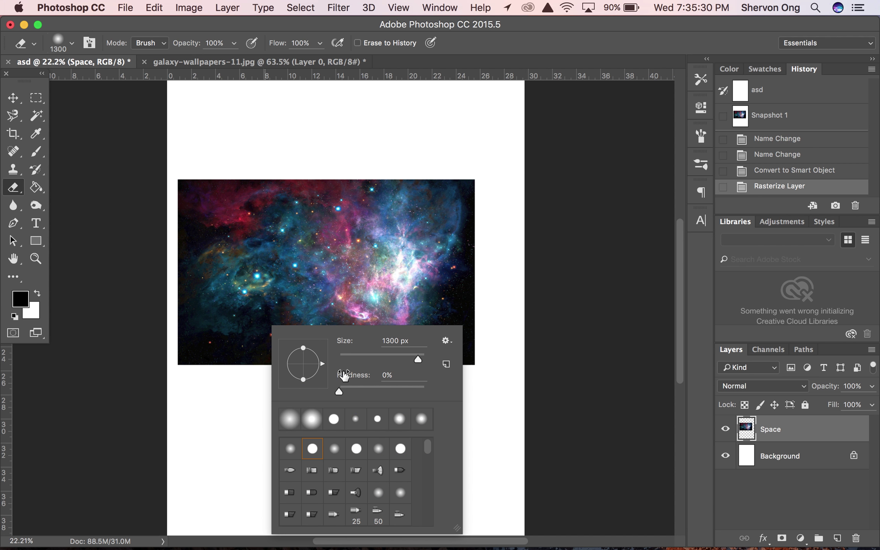
pyautogui.moveTo(339, 390); pyautogui.dragTo(424, 389)
pyautogui.click(284, 283)
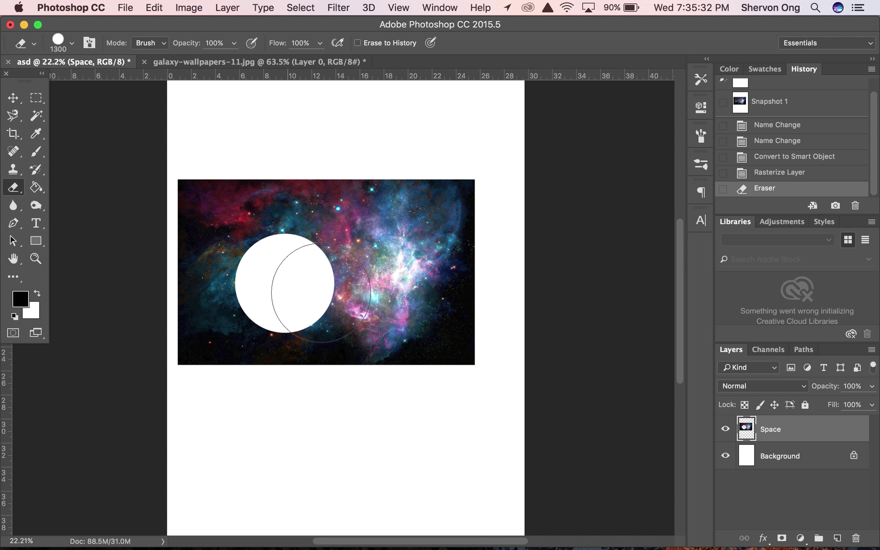
pyautogui.press('super+z')
pyautogui.press('v')
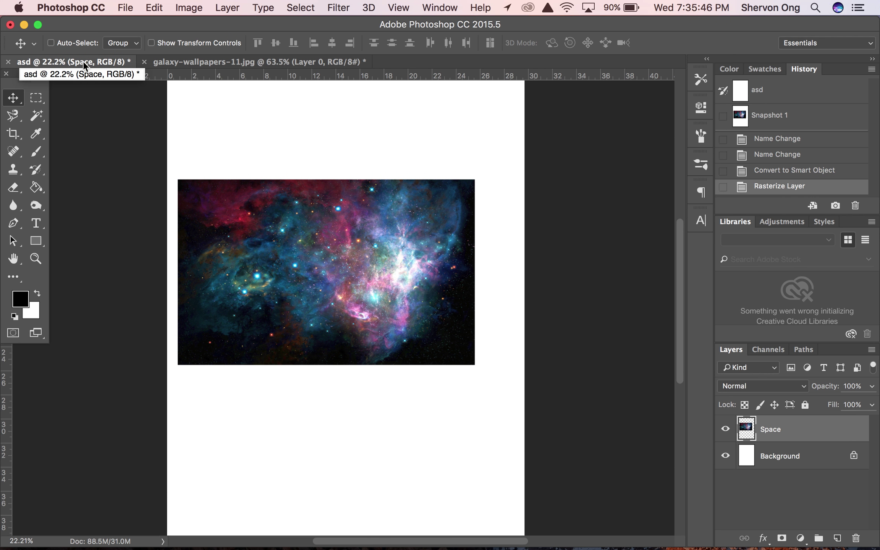
pyautogui.click(191, 7)
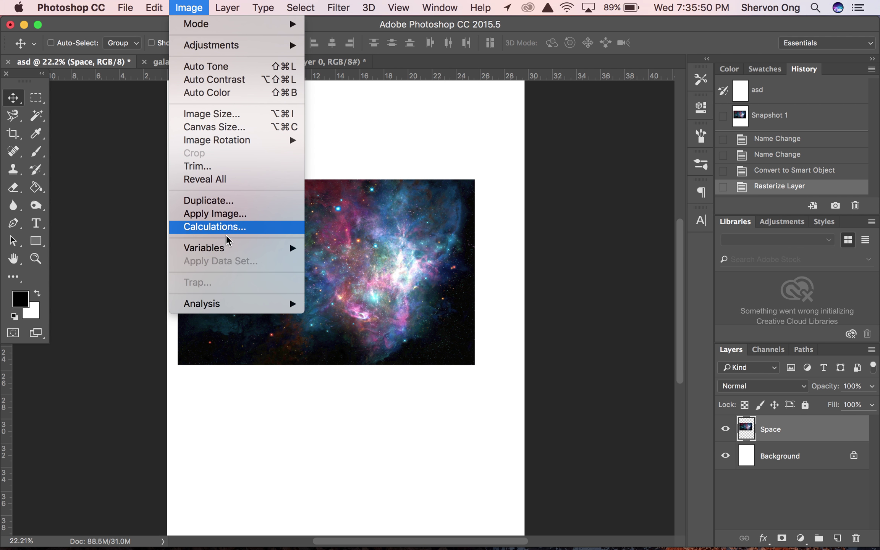
pyautogui.click(233, 199)
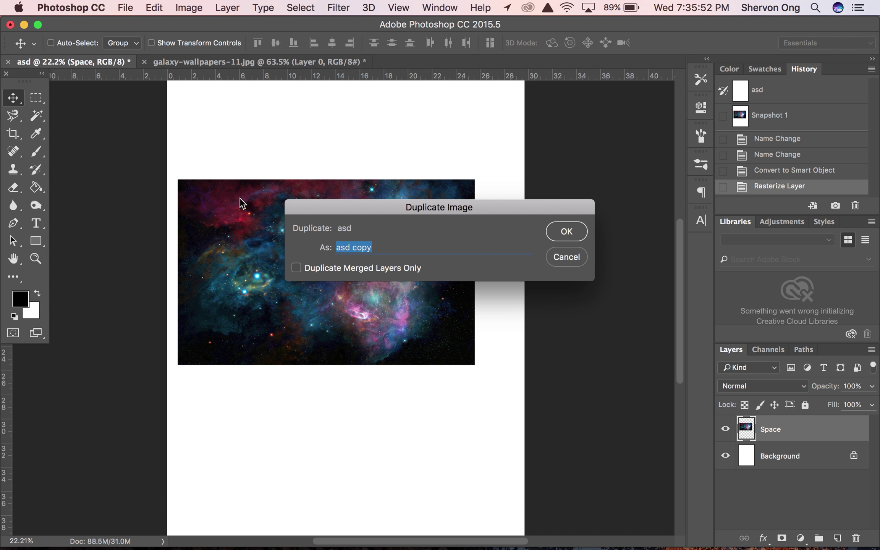
pyautogui.write('asdee')
pyautogui.click(568, 232)
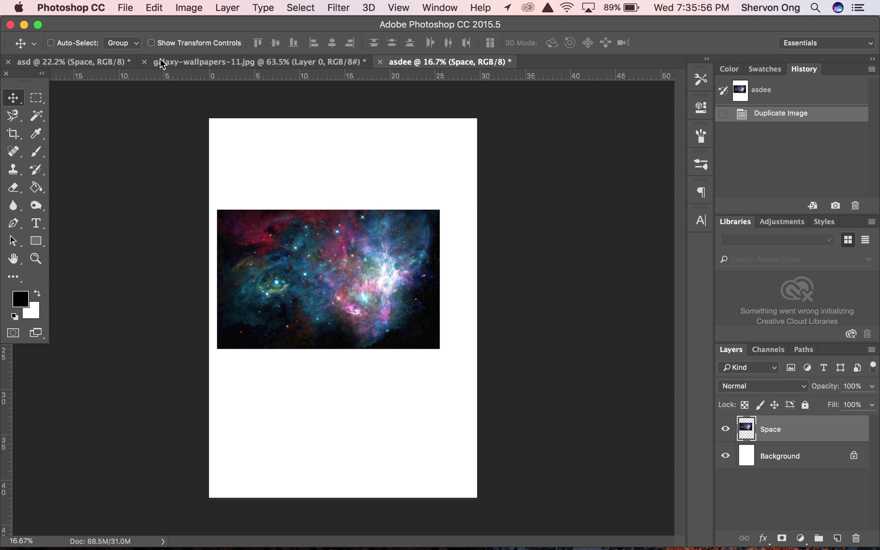
pyautogui.click(98, 63)
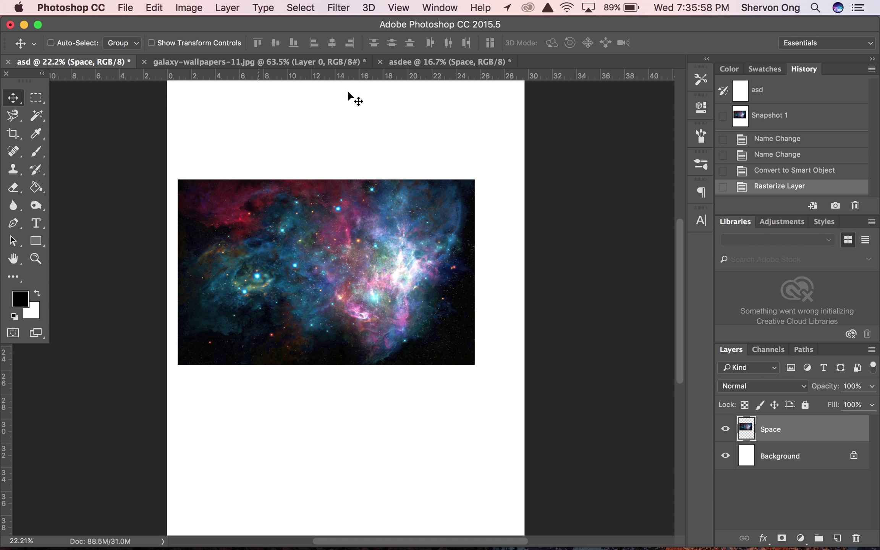
pyautogui.click(425, 63)
pyautogui.click(100, 62)
pyautogui.click(379, 61)
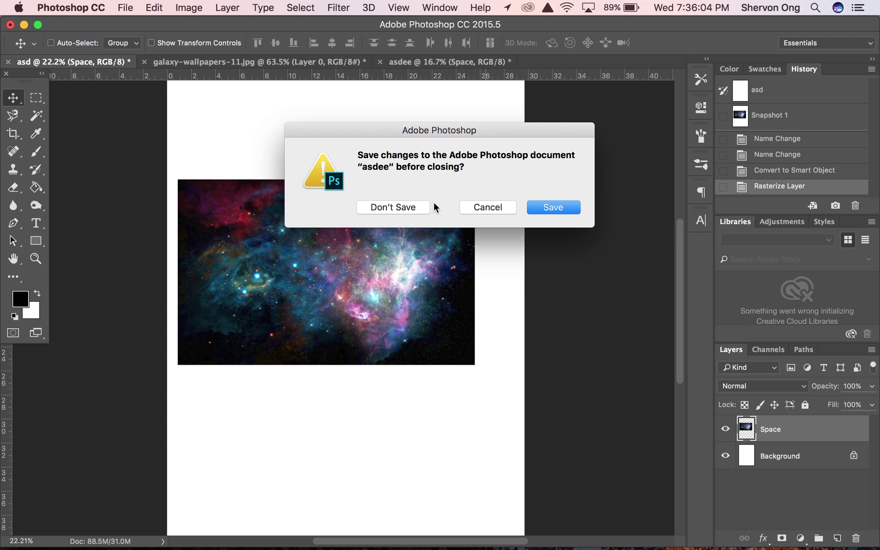
pyautogui.click(401, 205)
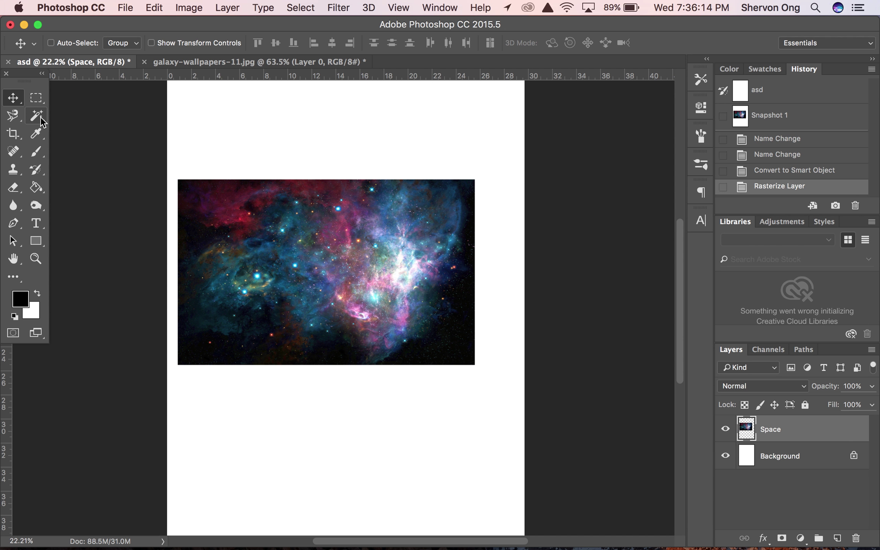
pyautogui.moveTo(510, 544)
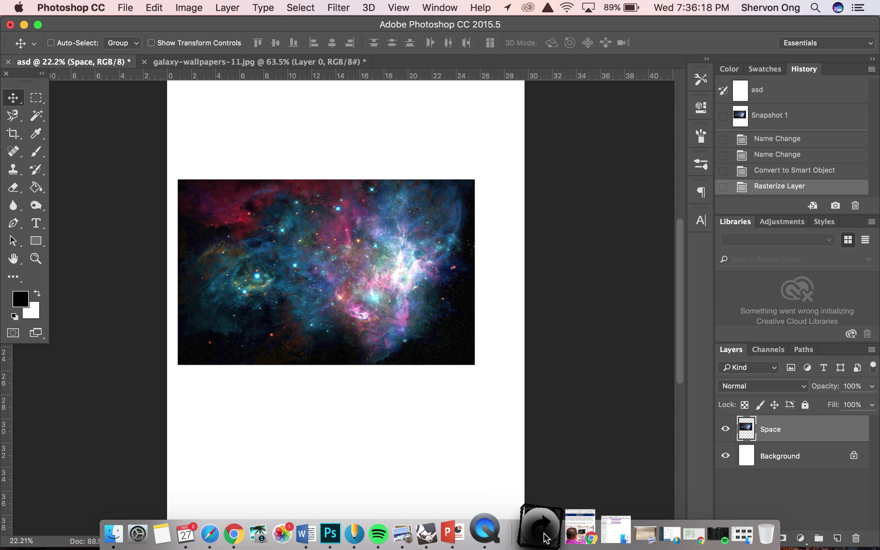
# Place the kayak image from Downloads onto the canvas and nudge it into position
pyautogui.click(529, 529)
pyautogui.moveTo(556, 274); pyautogui.dragTo(405, 397)
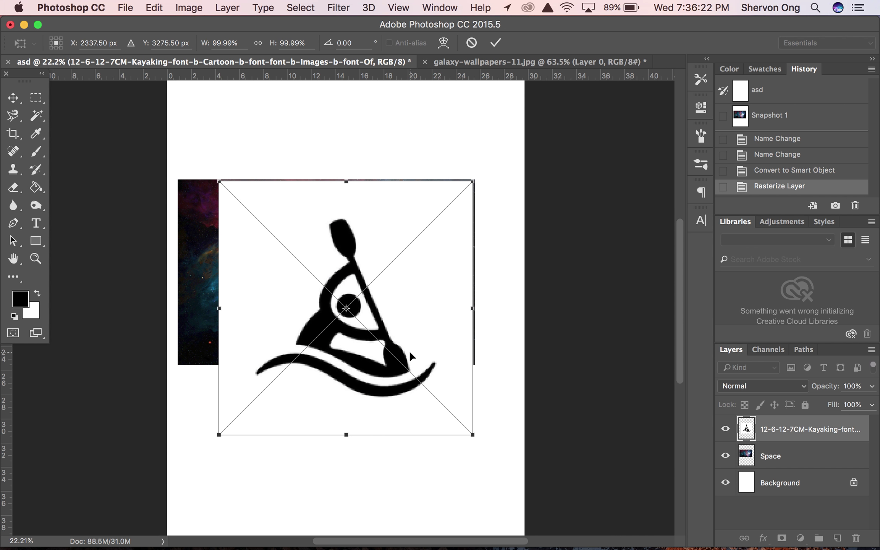
pyautogui.press('Return')
pyautogui.moveTo(414, 331); pyautogui.dragTo(394, 348)
pyautogui.moveTo(416, 385); pyautogui.dragTo(427, 374)
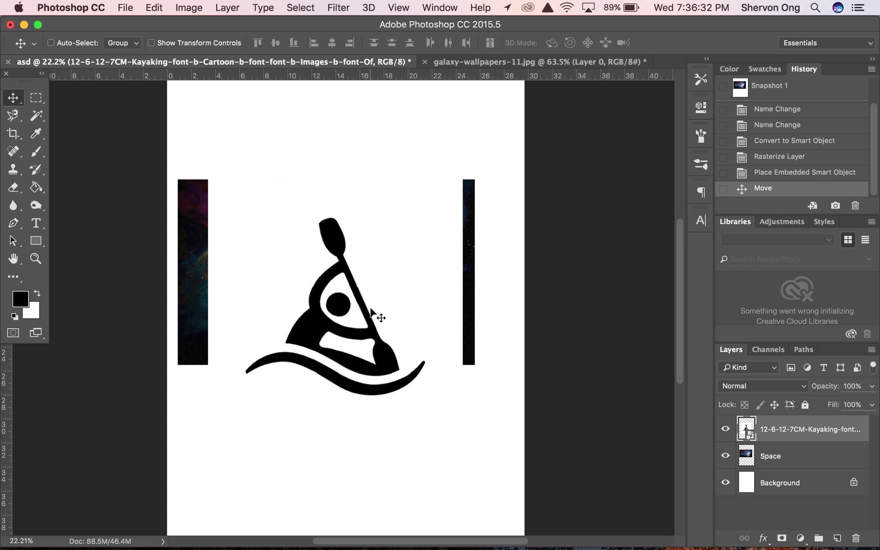
# Select the kayak image's white areas with the Magic Wand and attempt deleting them
pyautogui.press('w')
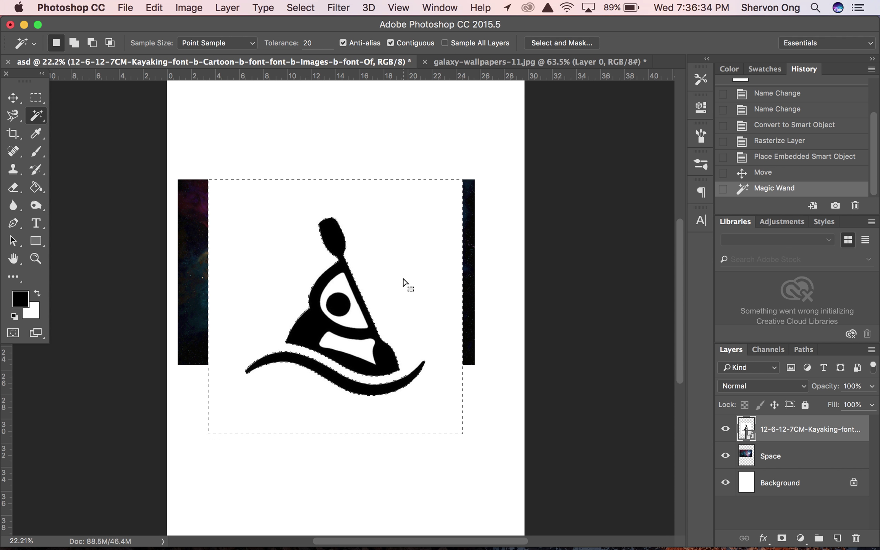
pyautogui.keyDown('shift'); pyautogui.click(343, 288); pyautogui.keyUp('shift')
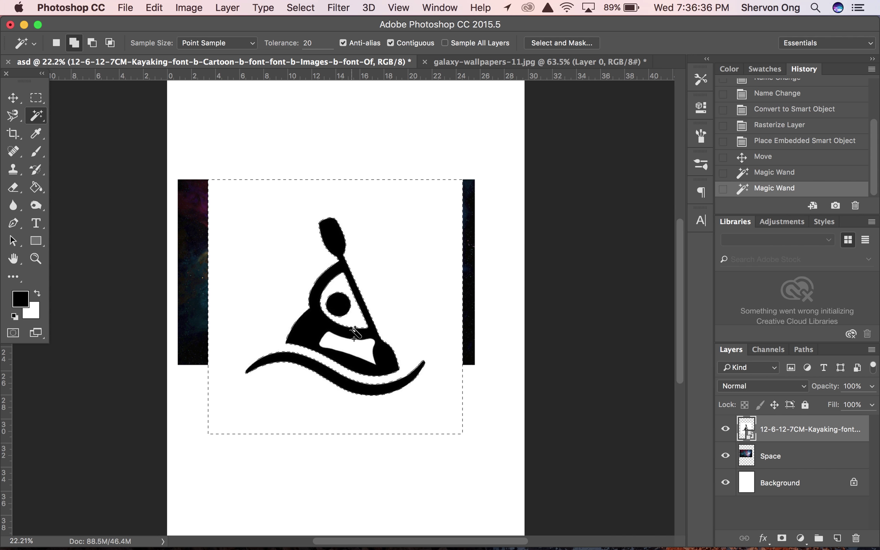
pyautogui.keyDown('shift'); pyautogui.click(359, 347); pyautogui.keyUp('shift')
pyautogui.press('Delete')
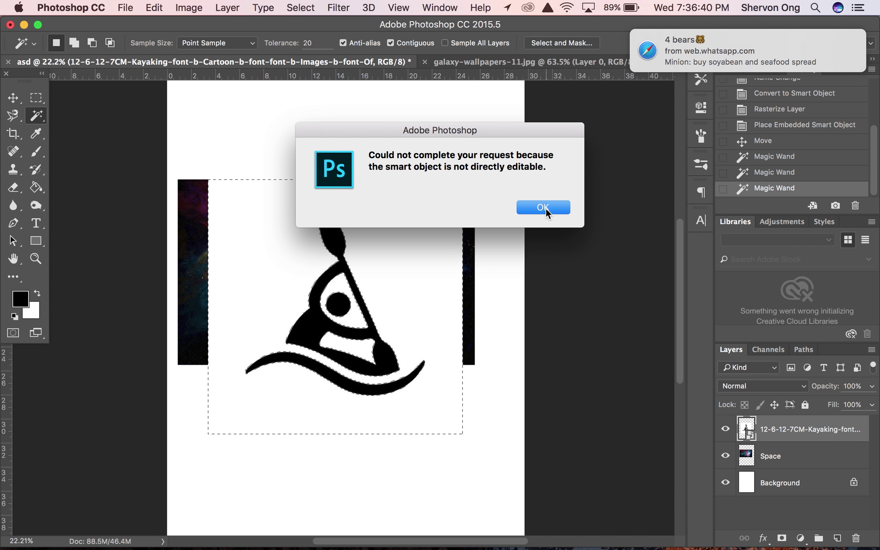
pyautogui.click(546, 208)
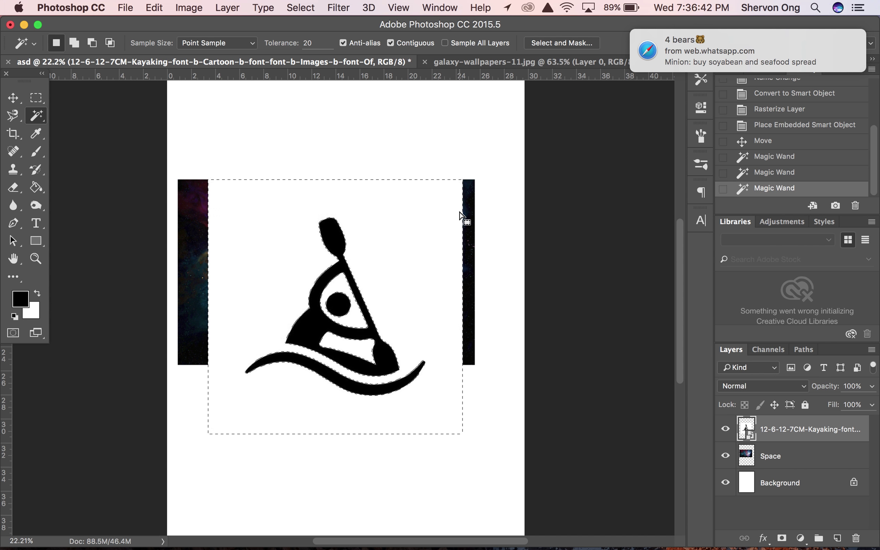
# Rasterize the kayak smart object when erasing, then erase patches revealing the galaxy
pyautogui.press('e')
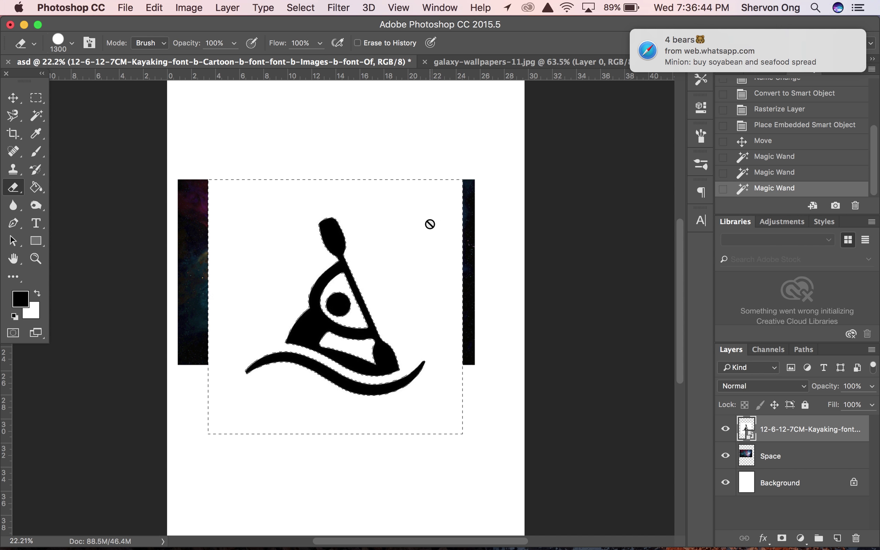
pyautogui.click(430, 223)
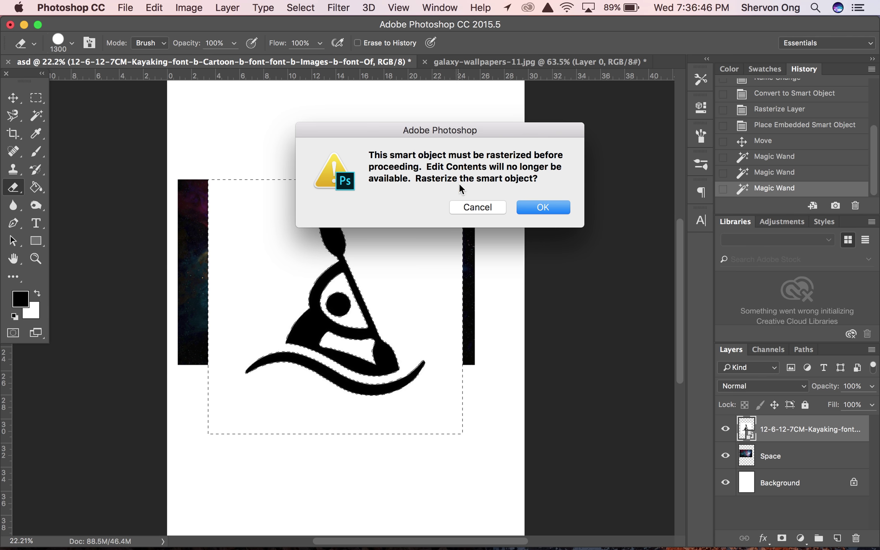
pyautogui.click(539, 208)
pyautogui.click(357, 274)
pyautogui.moveTo(392, 317); pyautogui.dragTo(428, 321)
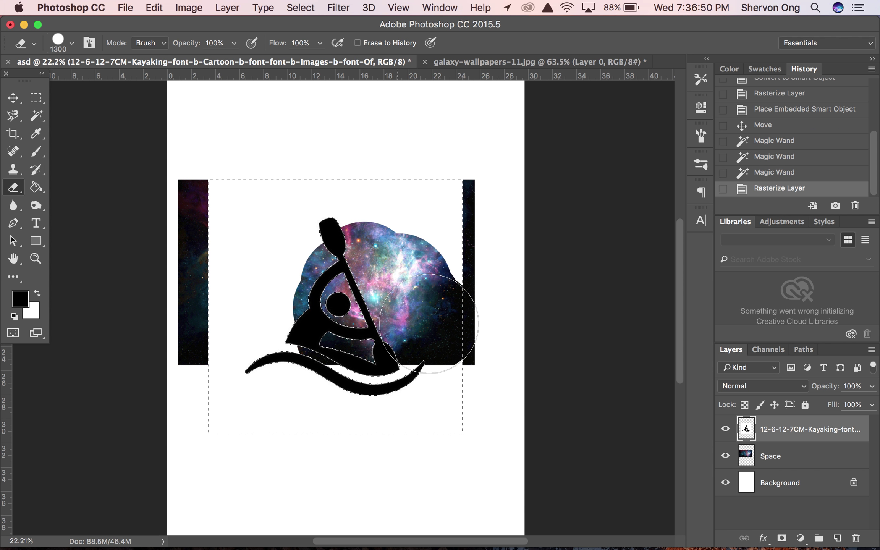
# Undo the white-area deletion and erased patches, leaving the kayak layer unchanged and deselected
pyautogui.press('BackSpace')
pyautogui.press('super+d')
pyautogui.press('super+z')
pyautogui.press('super+z')
pyautogui.press('super+alt+z')
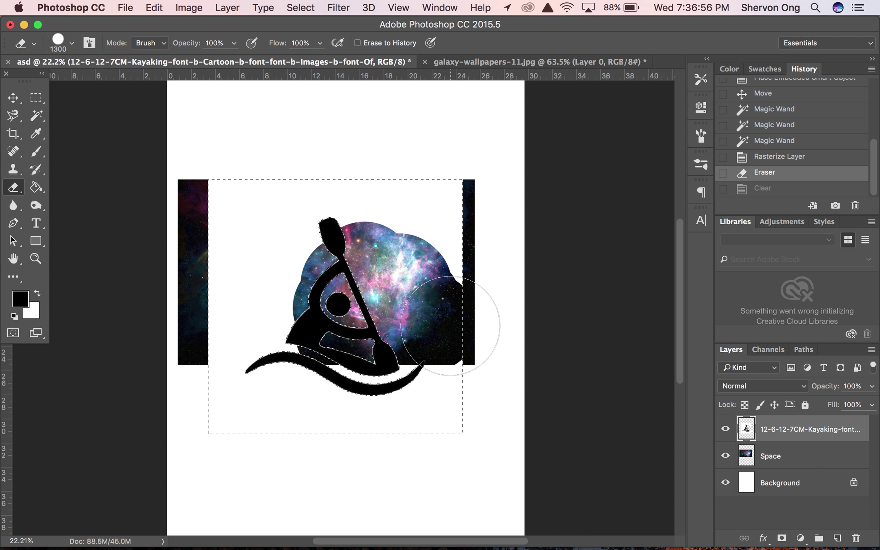
pyautogui.press('super+alt+z')
pyautogui.press('v')
pyautogui.press('super+d')
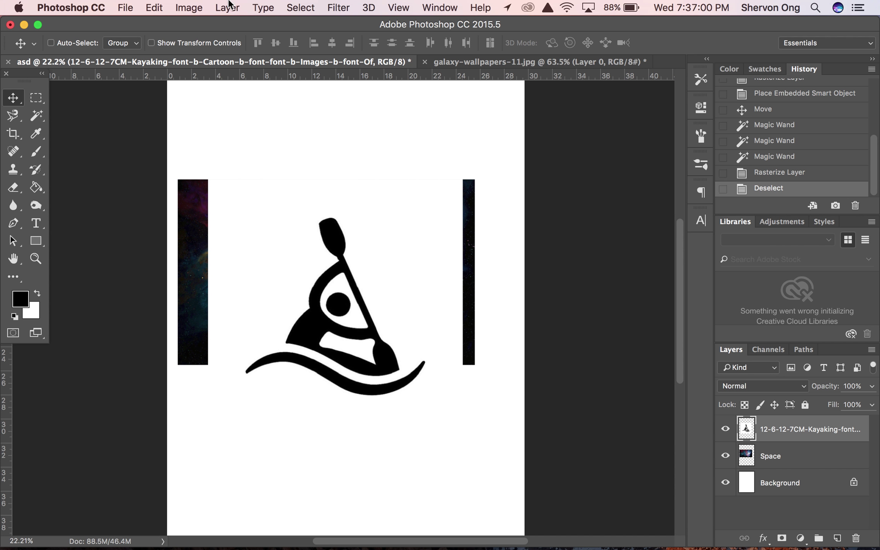
pyautogui.click(305, 10)
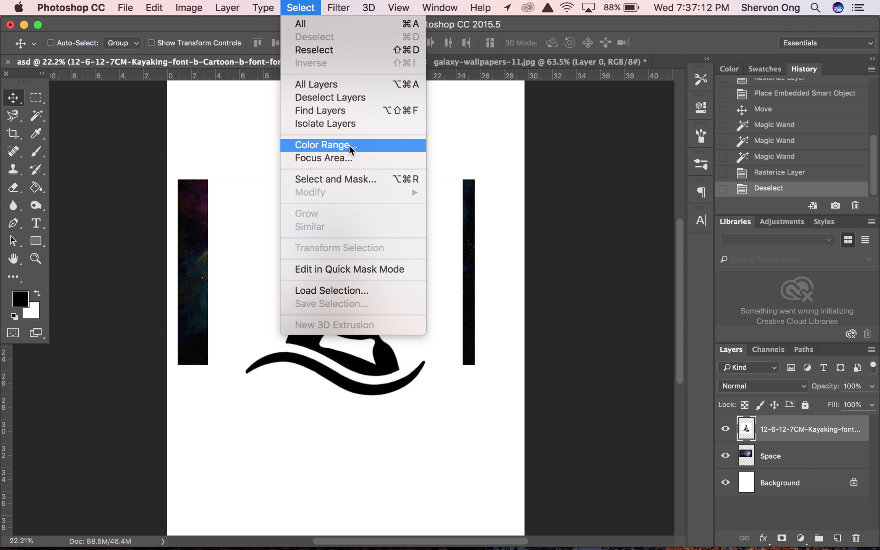
# Select all white pixels with Color Range and delete them from the kayak layer
pyautogui.click(352, 145)
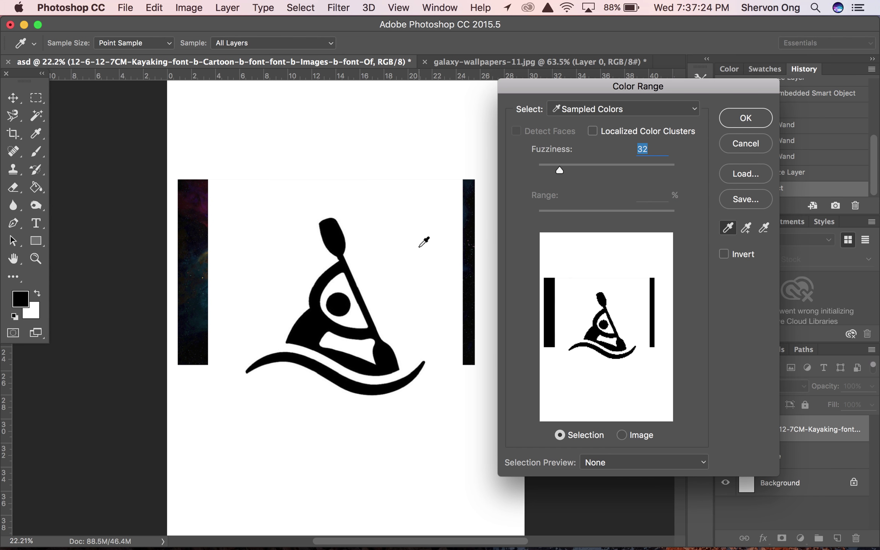
pyautogui.click(422, 240)
pyautogui.click(758, 119)
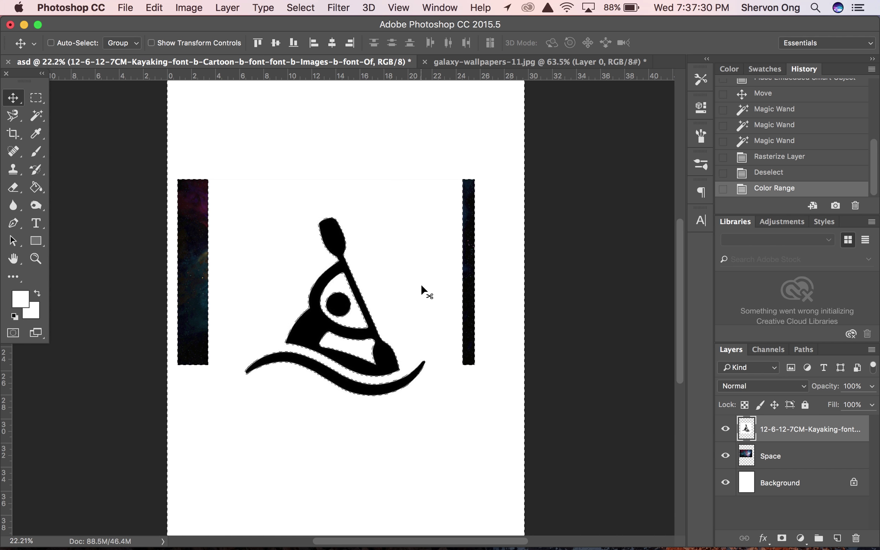
pyautogui.press('Delete')
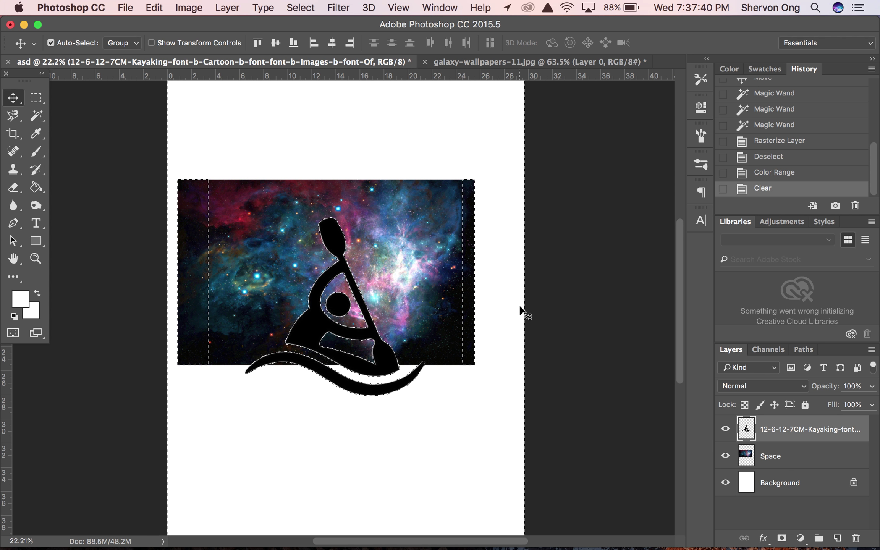
# Step through History back to the cleared state and remove the selection outline
pyautogui.press('super+d')
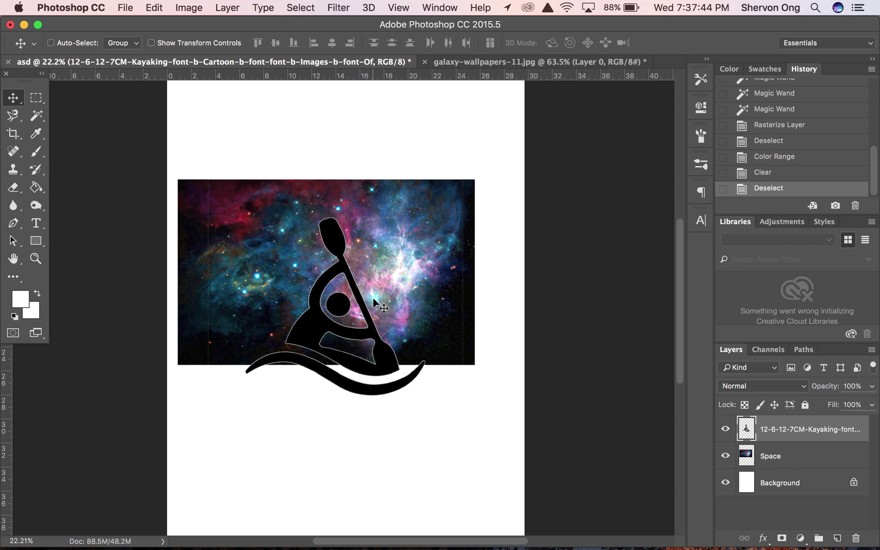
pyautogui.press('super+z')
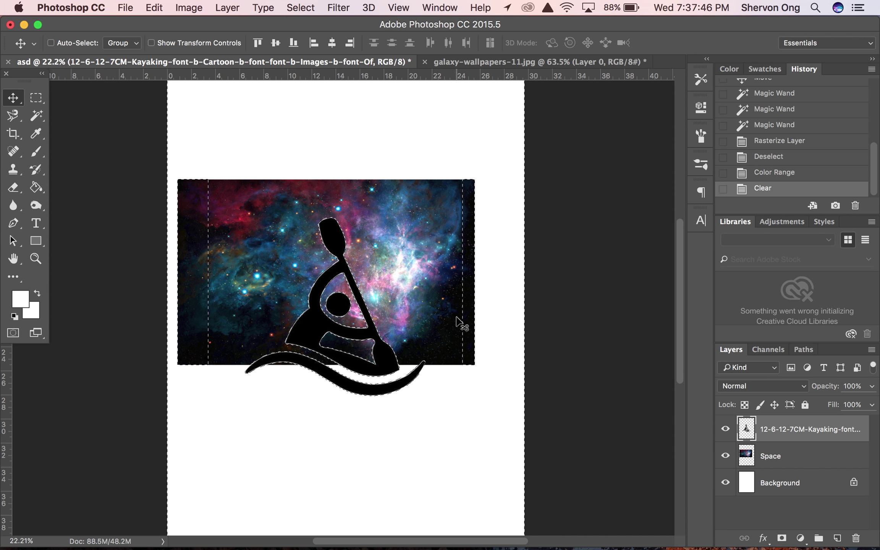
pyautogui.press('super+z')
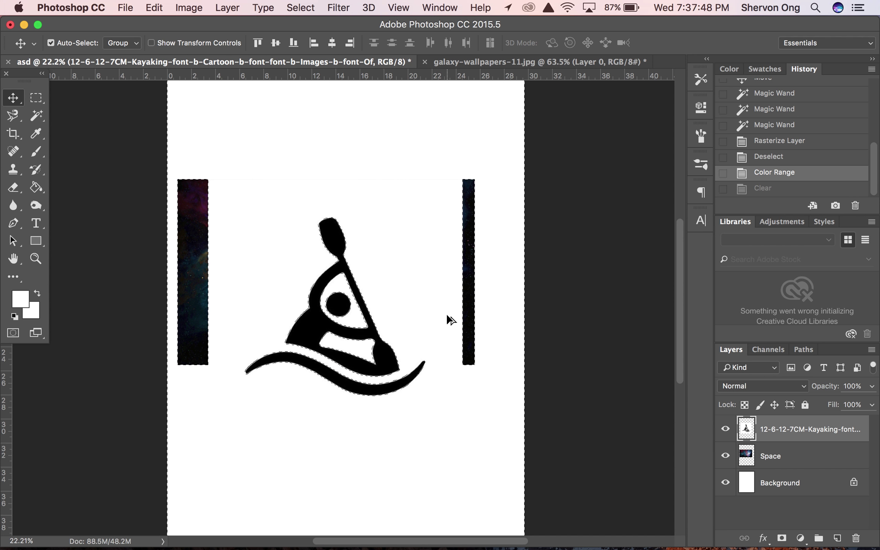
pyautogui.press('super+d')
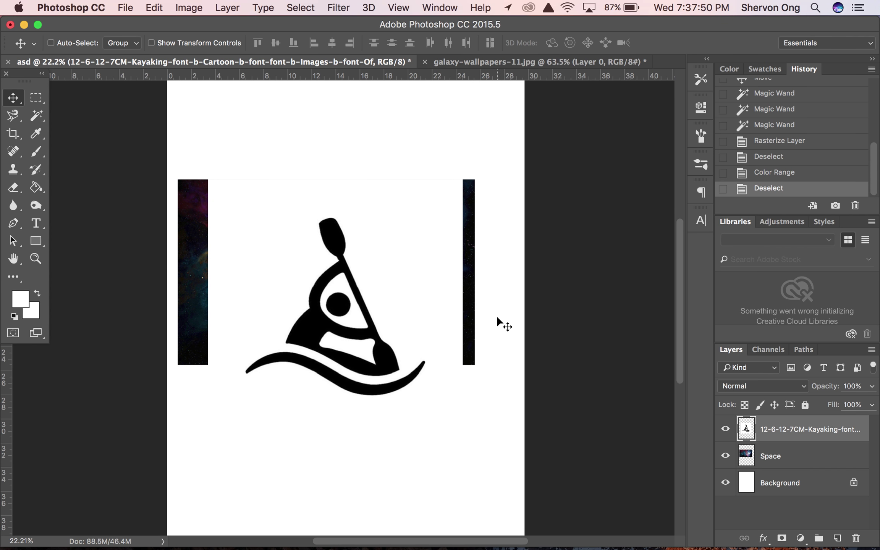
pyautogui.press('super+z')
pyautogui.click(788, 153)
pyautogui.click(788, 143)
pyautogui.click(788, 162)
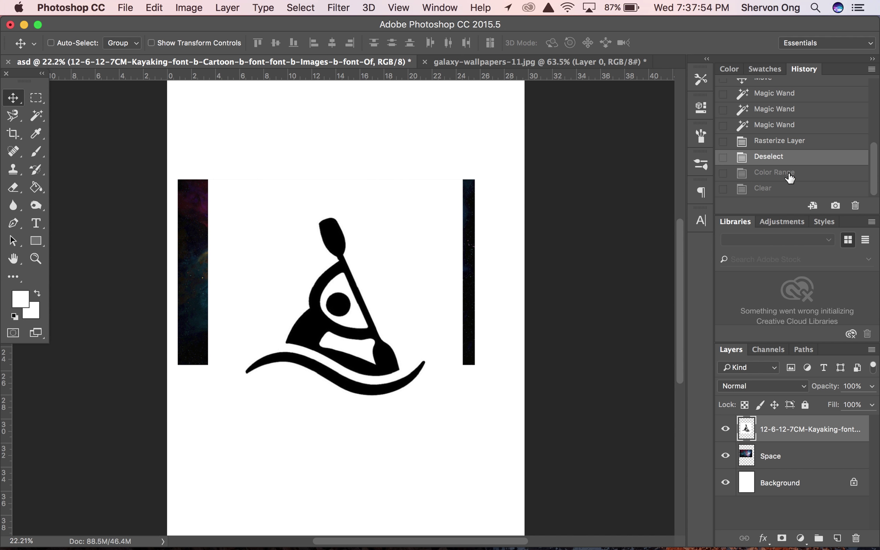
pyautogui.click(788, 177)
pyautogui.press('super+shift+z')
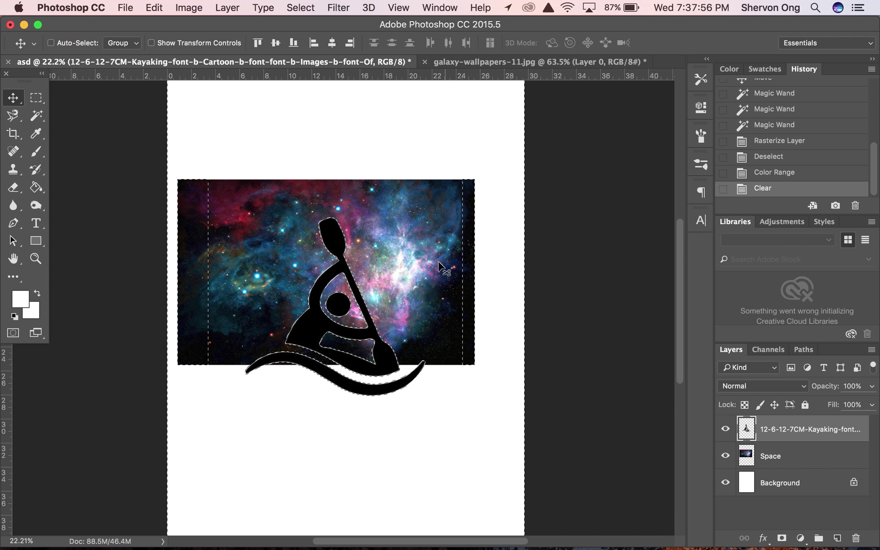
pyautogui.press('super+d')
# Erase the leftover right-edge strip and nudge the kayaker figure slightly
pyautogui.press('e')
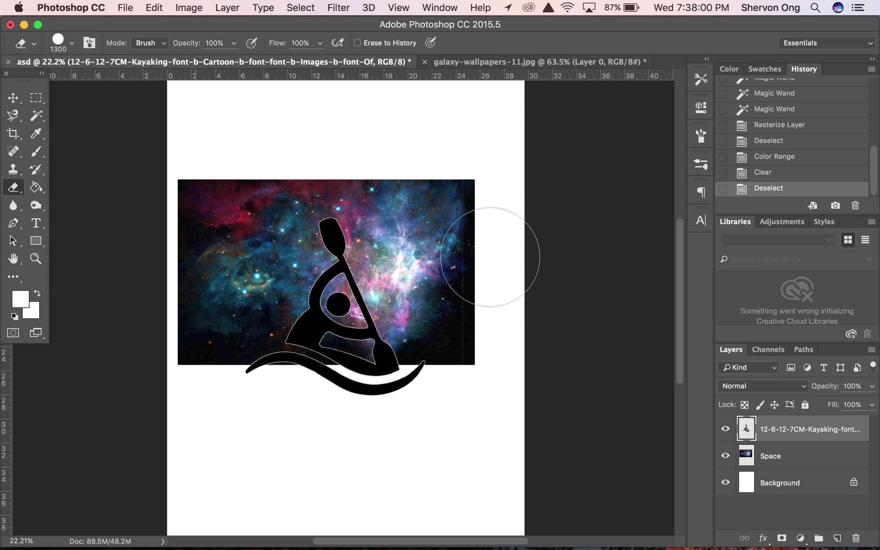
pyautogui.click(177, 189)
pyautogui.press('v')
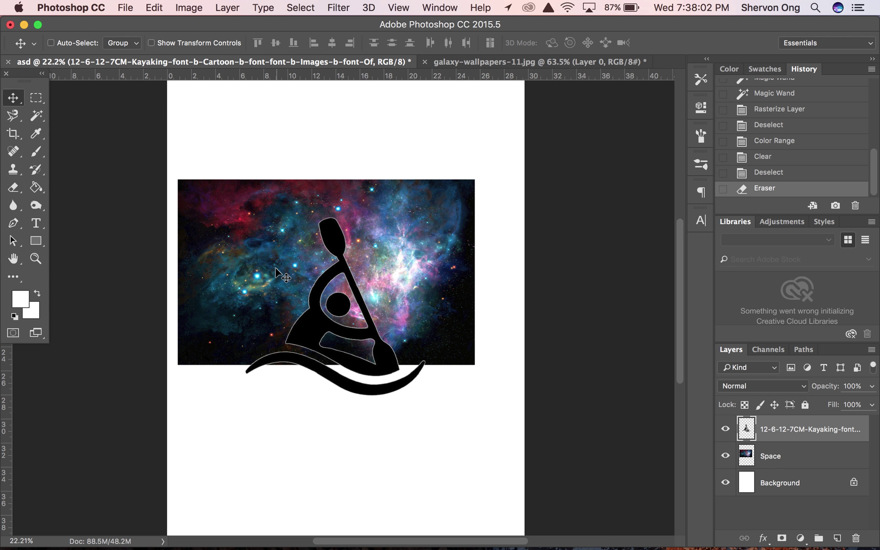
pyautogui.moveTo(307, 323); pyautogui.dragTo(308, 317)
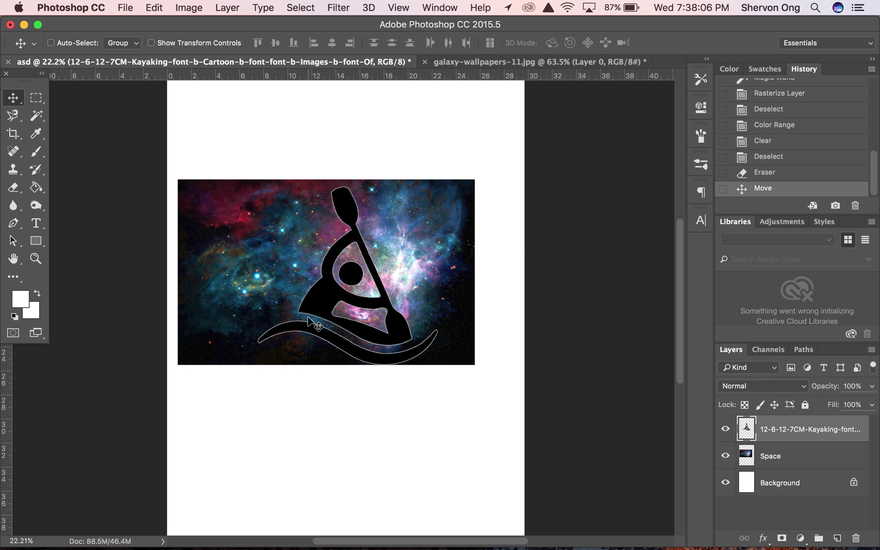
pyautogui.moveTo(315, 296); pyautogui.dragTo(310, 296)
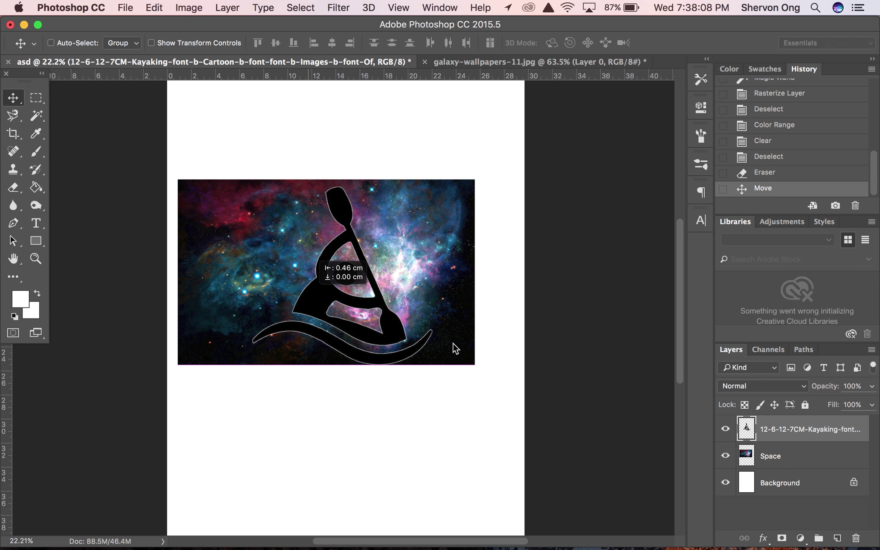
pyautogui.rightClick(792, 428)
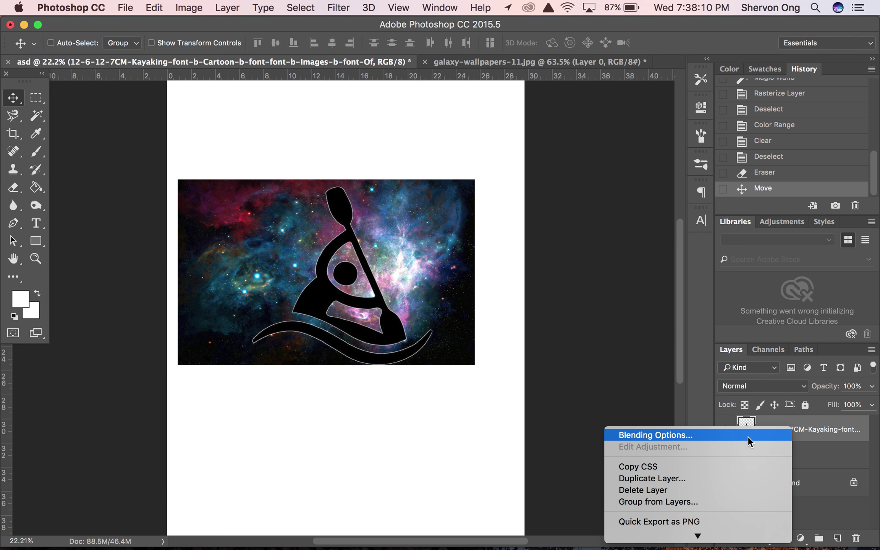
# Give the kayak layer a white Screen Color Overlay at 100% opacity, then shift it slightly right
pyautogui.click(748, 436)
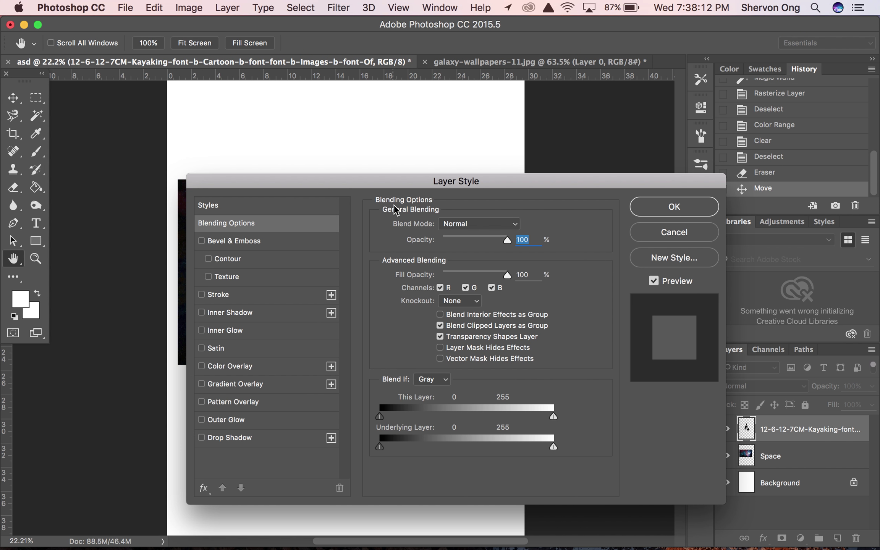
pyautogui.click(238, 371)
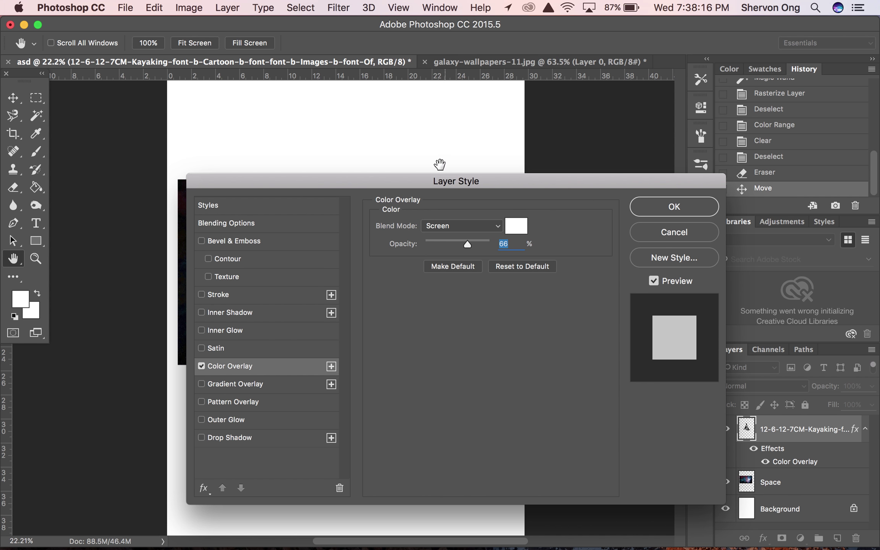
pyautogui.moveTo(430, 182); pyautogui.dragTo(635, 112)
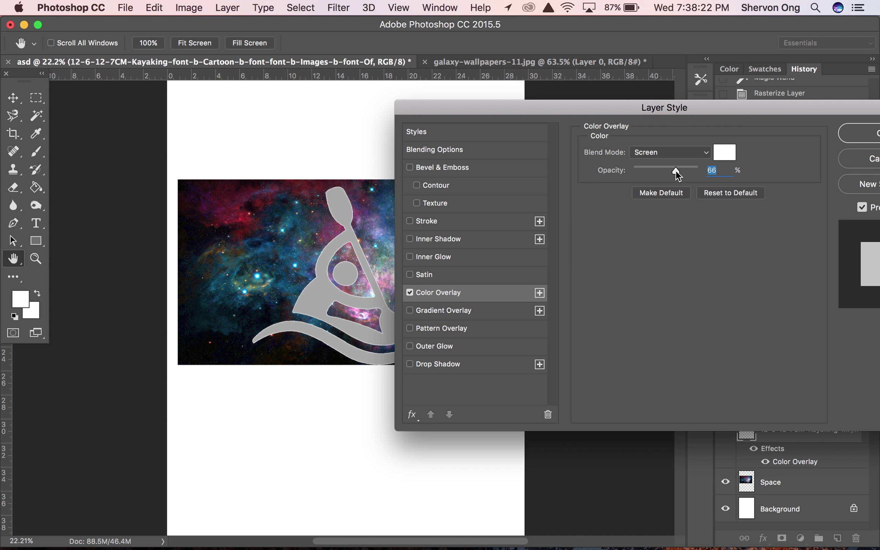
pyautogui.moveTo(676, 170); pyautogui.dragTo(741, 179)
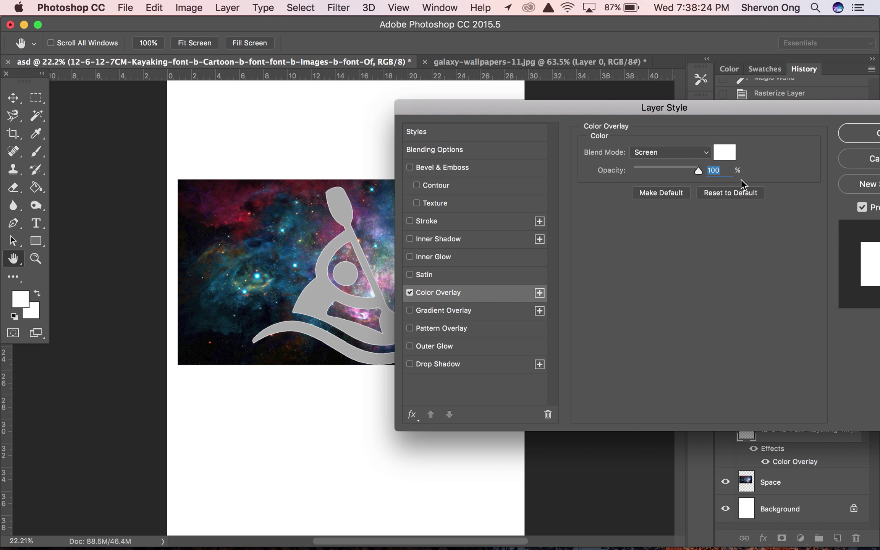
pyautogui.click(846, 134)
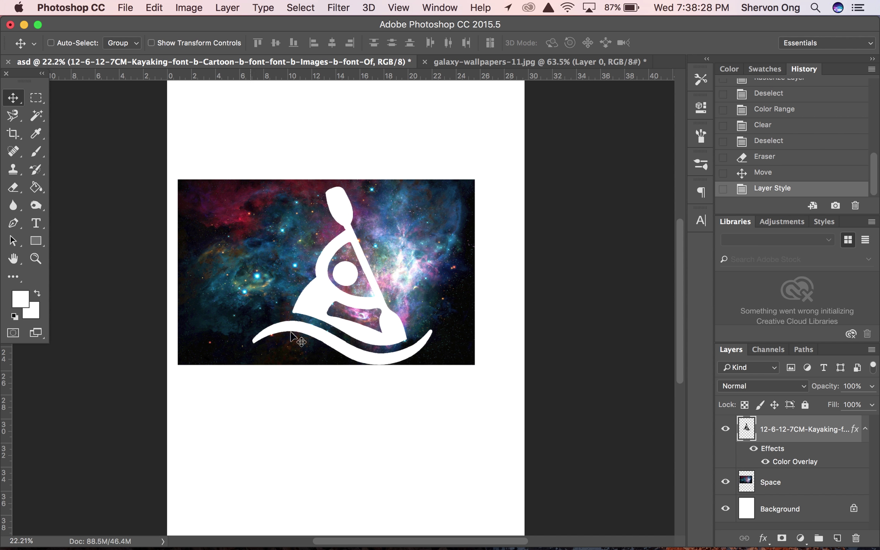
pyautogui.moveTo(336, 302)
pyautogui.mouseDown()
pyautogui.moveTo(344, 277)
pyautogui.moveTo(345, 321)
pyautogui.moveTo(342, 303)
pyautogui.mouseUp()
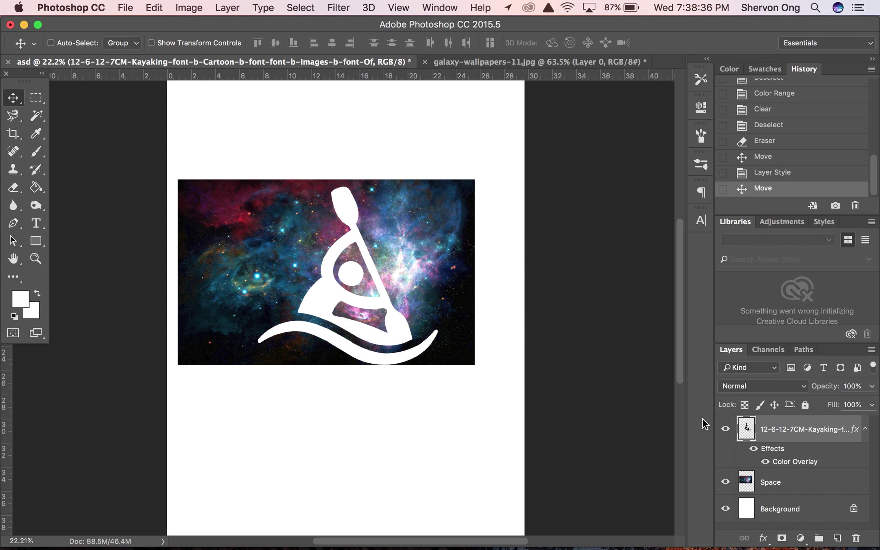
# Toggle the Color Overlay effect off and on, then delete the kayaker layer
pyautogui.click(765, 462)
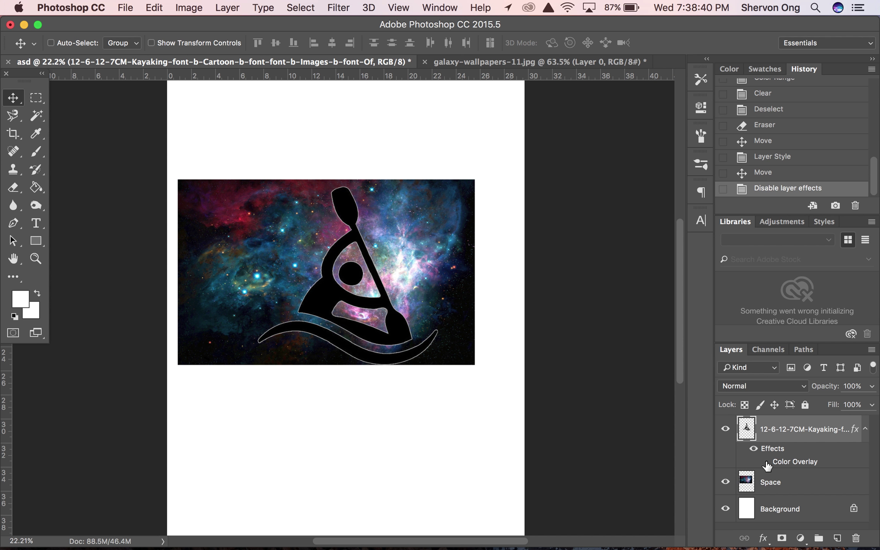
pyautogui.click(765, 462)
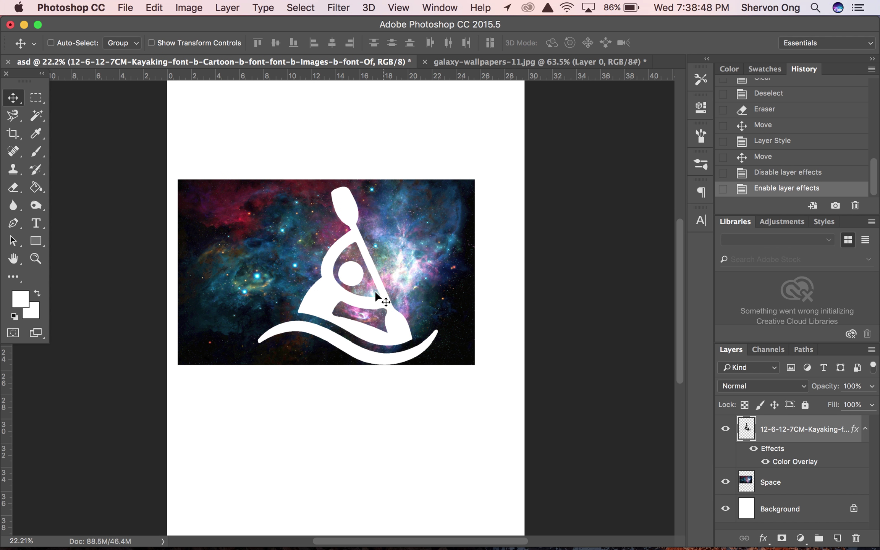
pyautogui.moveTo(375, 290); pyautogui.dragTo(363, 299)
pyautogui.press('Delete')
pyautogui.scroll(2, 328, 309)
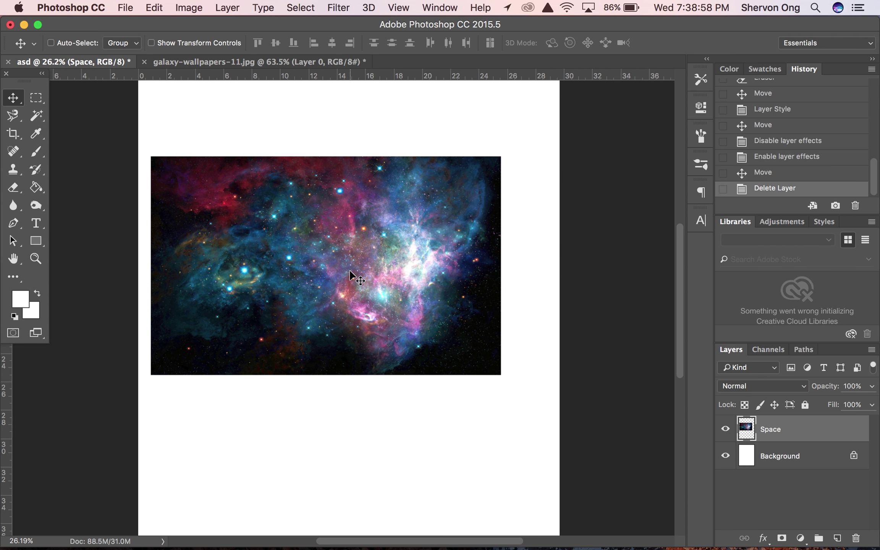
# Erase along the galaxy's bottom edge, undo it, then add a layer mask to Space
pyautogui.press('e')
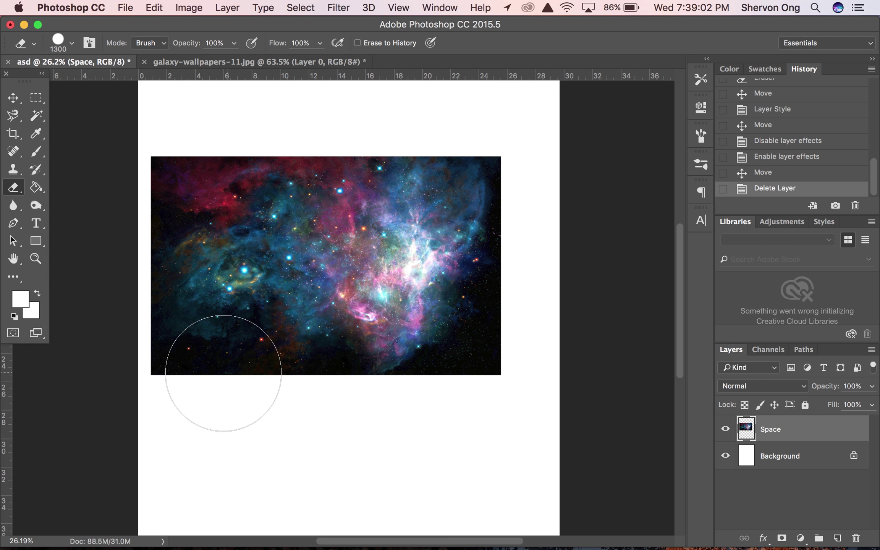
pyautogui.moveTo(171, 396); pyautogui.dragTo(197, 393)
pyautogui.moveTo(273, 400); pyautogui.dragTo(306, 403)
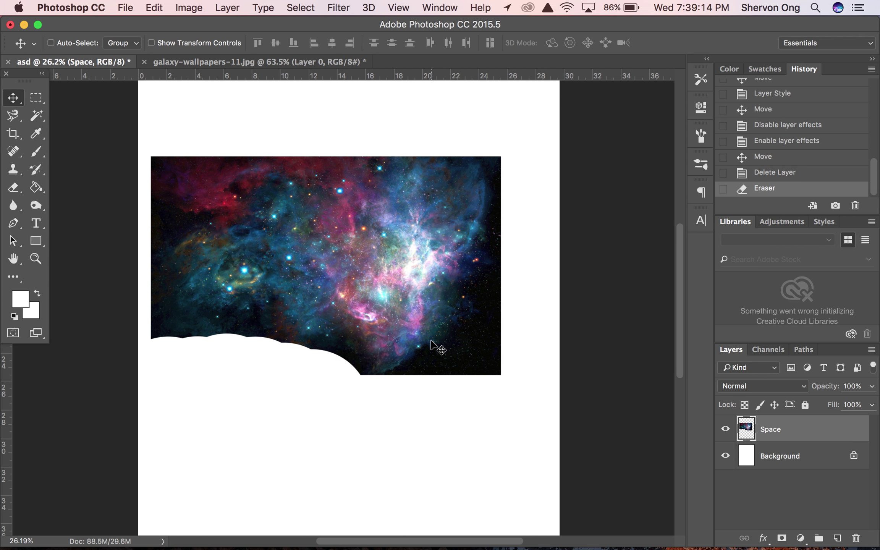
pyautogui.press('super+z')
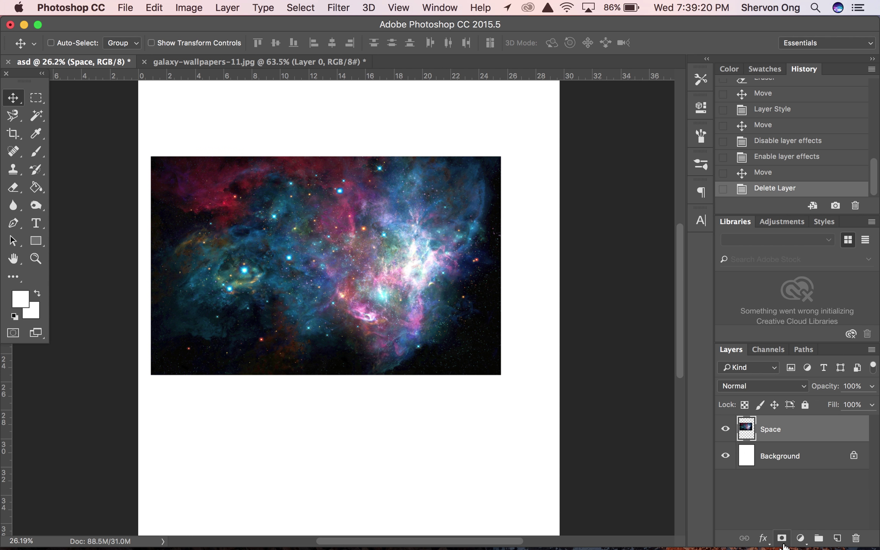
pyautogui.click(781, 539)
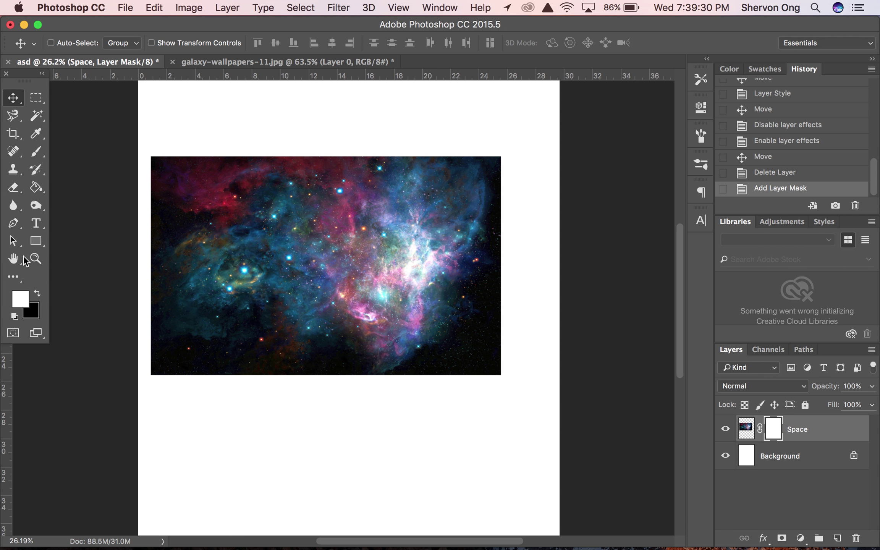
# Paint black brush strokes on the Space mask, hiding the lower-left corner and edges
pyautogui.press('b')
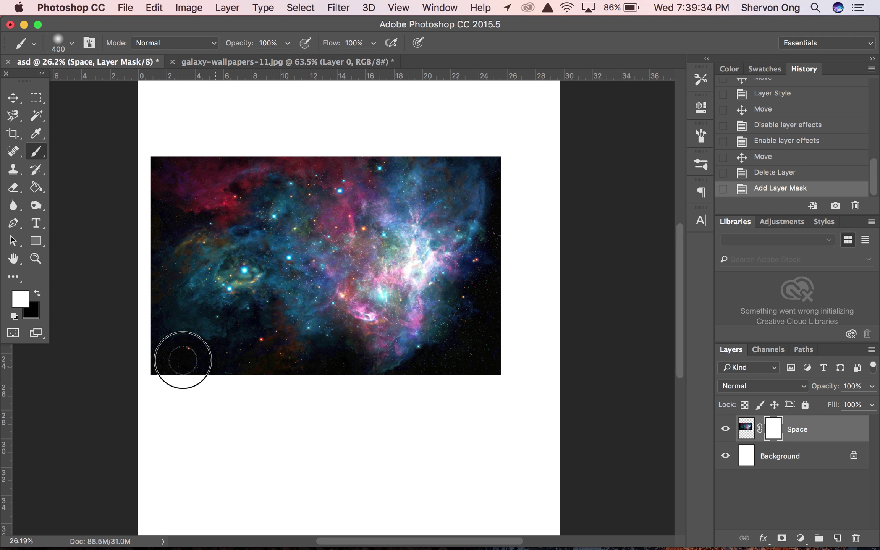
pyautogui.click(212, 367)
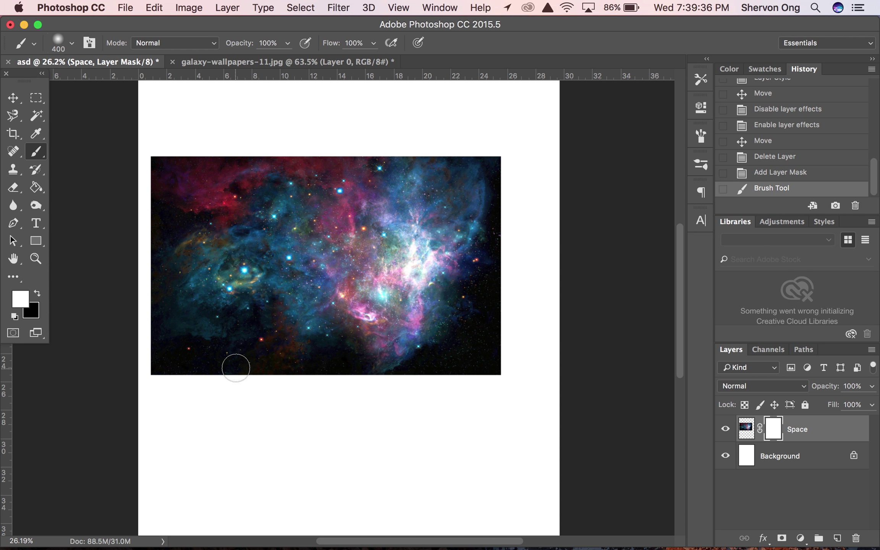
pyautogui.click(38, 293)
pyautogui.moveTo(149, 353)
pyautogui.mouseDown()
pyautogui.moveTo(200, 380)
pyautogui.moveTo(139, 342)
pyautogui.moveTo(268, 388)
pyautogui.moveTo(314, 387)
pyautogui.mouseUp()
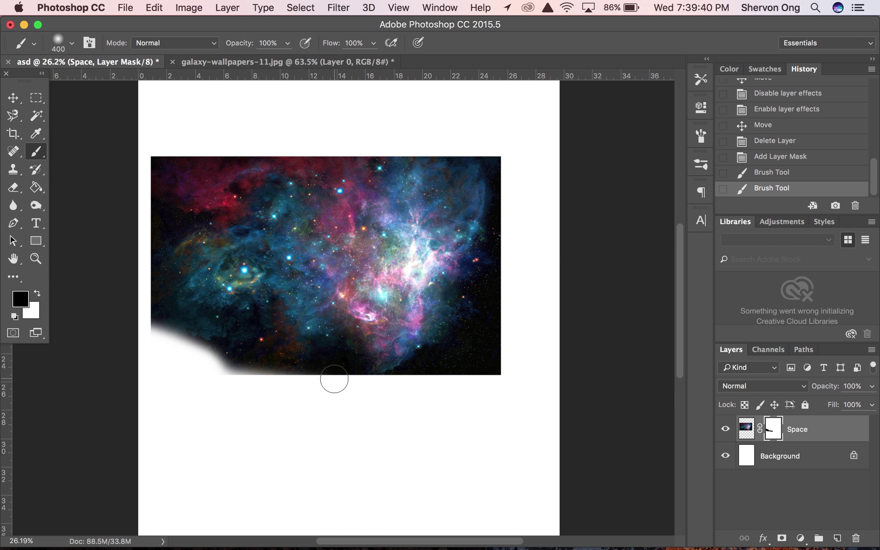
pyautogui.moveTo(363, 179)
pyautogui.mouseDown()
pyautogui.moveTo(210, 194)
pyautogui.moveTo(177, 235)
pyautogui.mouseUp()
pyautogui.moveTo(196, 387)
pyautogui.mouseDown()
pyautogui.moveTo(485, 147)
pyautogui.moveTo(332, 245)
pyautogui.moveTo(299, 207)
pyautogui.moveTo(305, 214)
pyautogui.mouseUp()
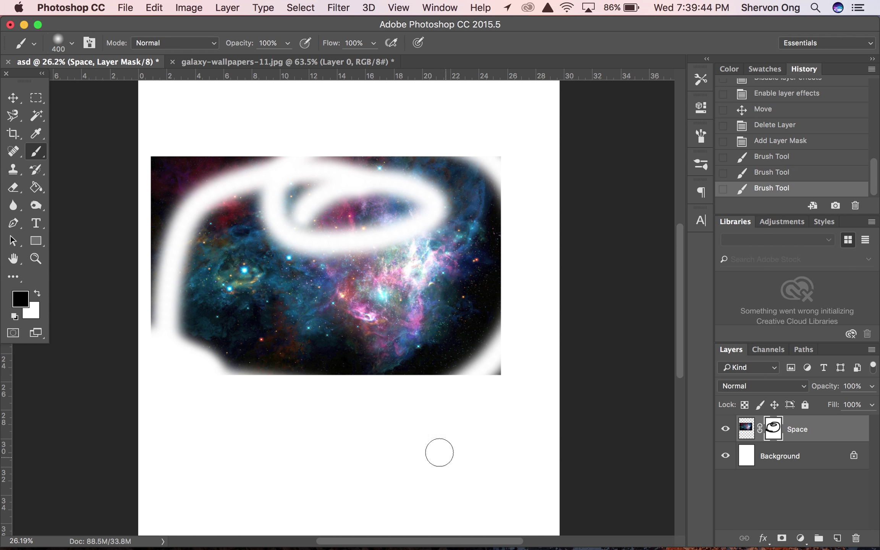
pyautogui.scroll(-1, 359, 267)
# Delete the Space layer's mask from its thumbnail's context menu
pyautogui.press('v')
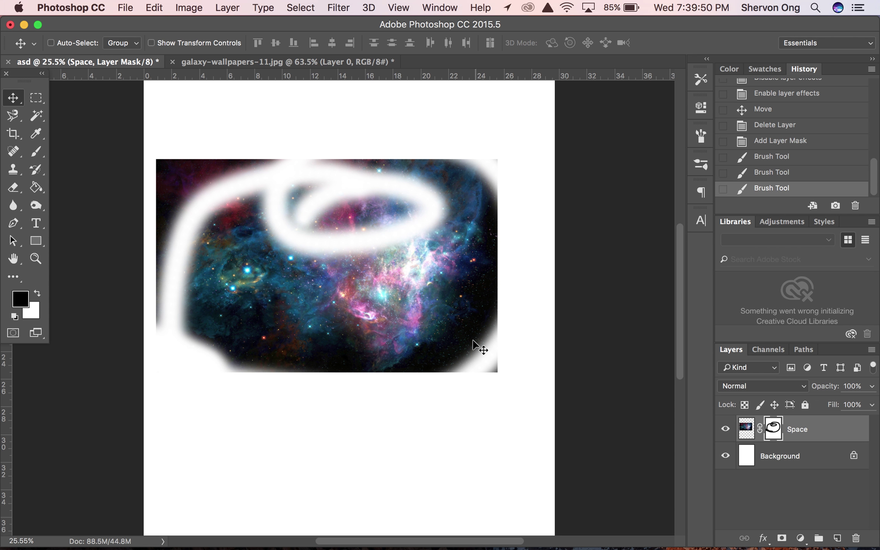
pyautogui.rightClick(774, 433)
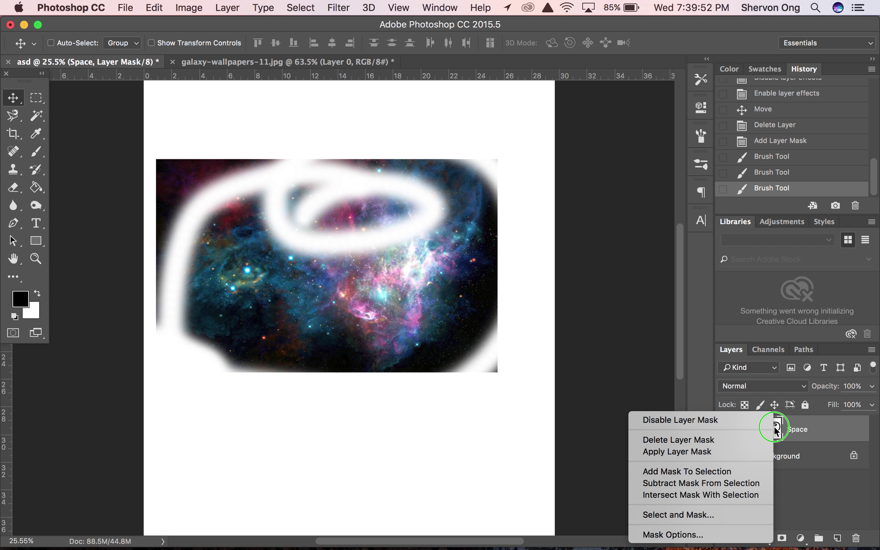
pyautogui.click(747, 440)
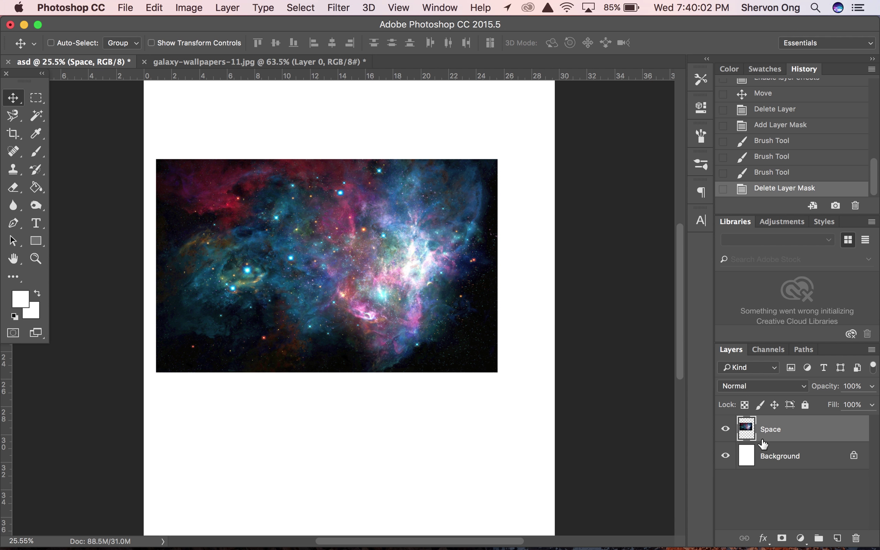
# Add a layer mask to the Space layer and paint a test brush stroke on it
pyautogui.click(782, 538)
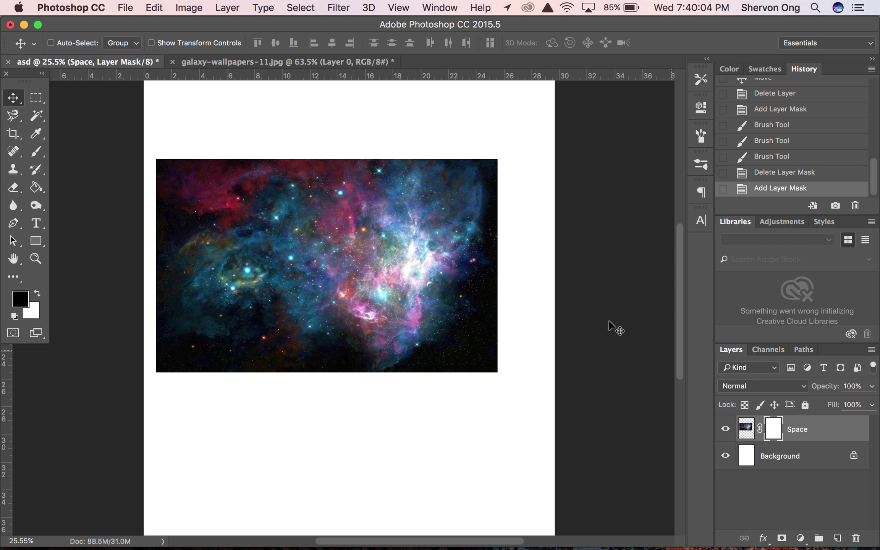
pyautogui.press('b')
pyautogui.moveTo(302, 273)
pyautogui.mouseDown()
pyautogui.moveTo(356, 272)
pyautogui.moveTo(382, 332)
pyautogui.mouseUp()
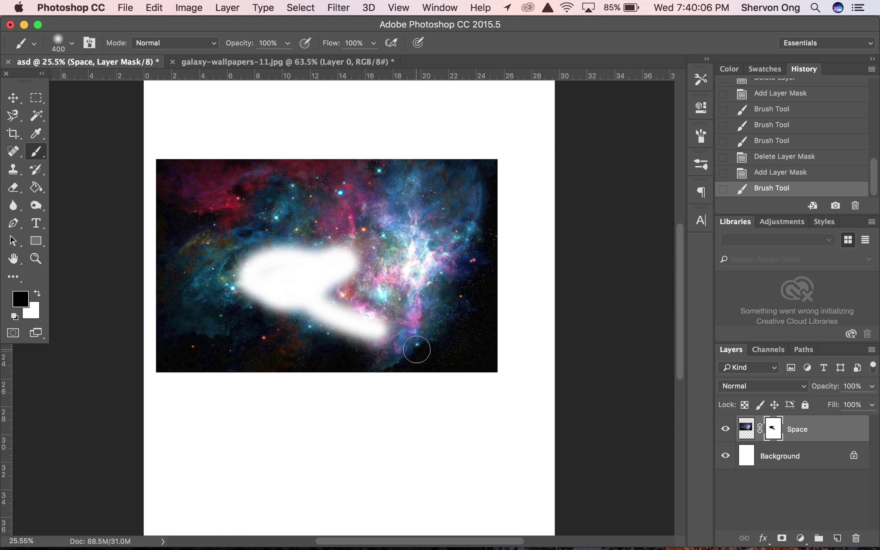
pyautogui.rightClick(371, 288)
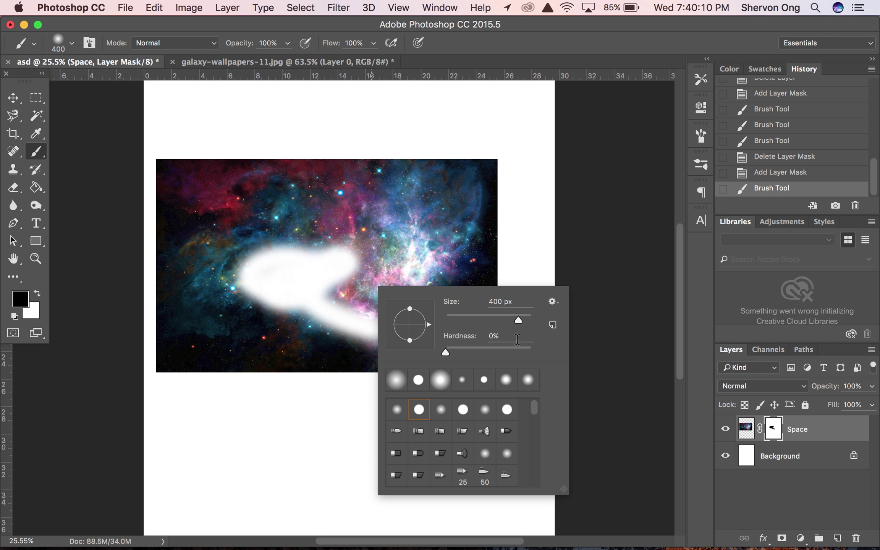
pyautogui.press('Escape')
# Undo the test stroke and delete the Space layer's mask again
pyautogui.press('v')
pyautogui.press('super+z')
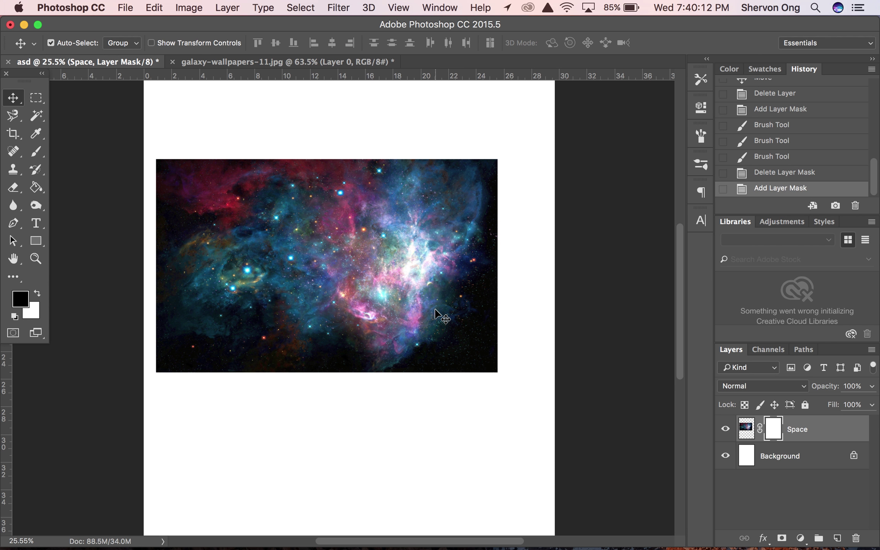
pyautogui.rightClick(776, 430)
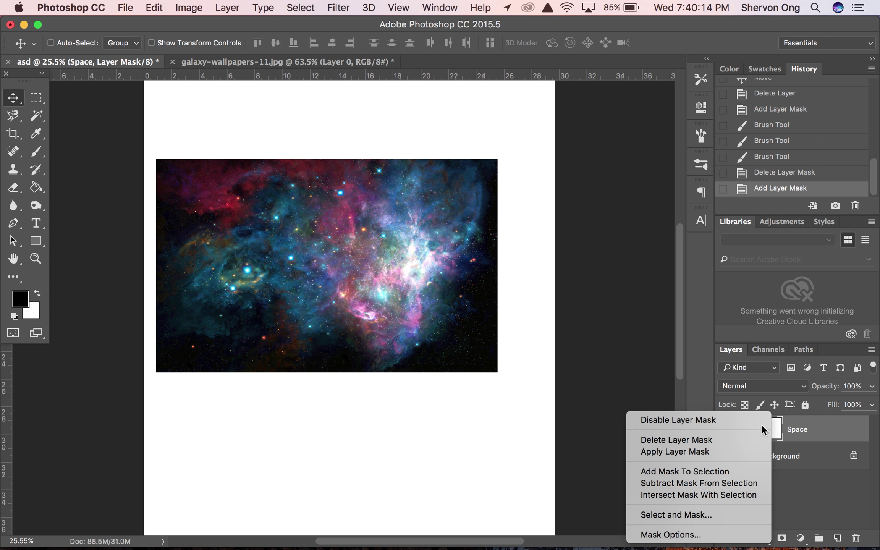
pyautogui.click(731, 434)
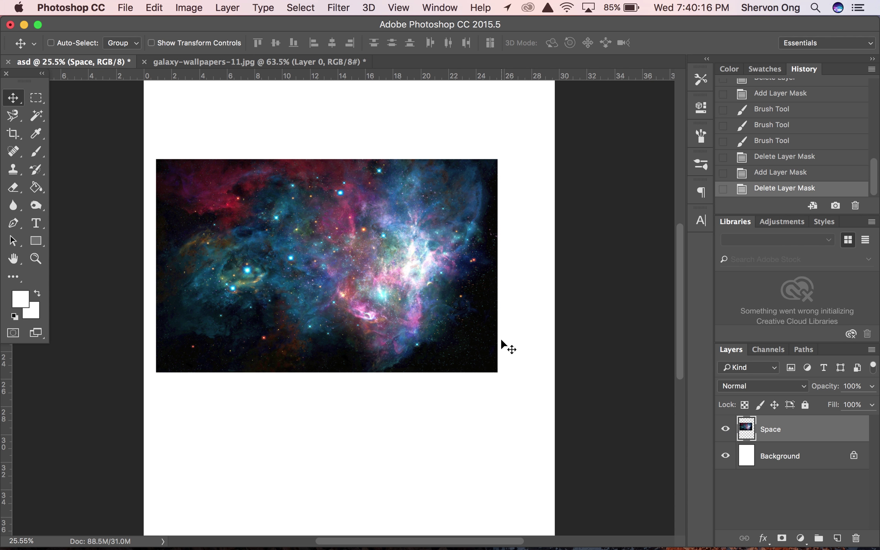
# Type the name text on the galaxy, fix its first letter to capital Y, and commit it
pyautogui.press('t')
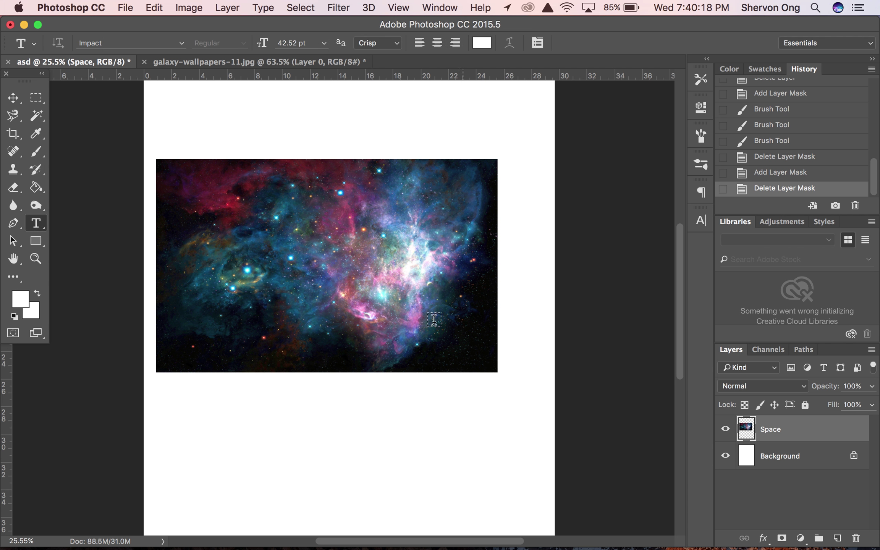
pyautogui.click(257, 254)
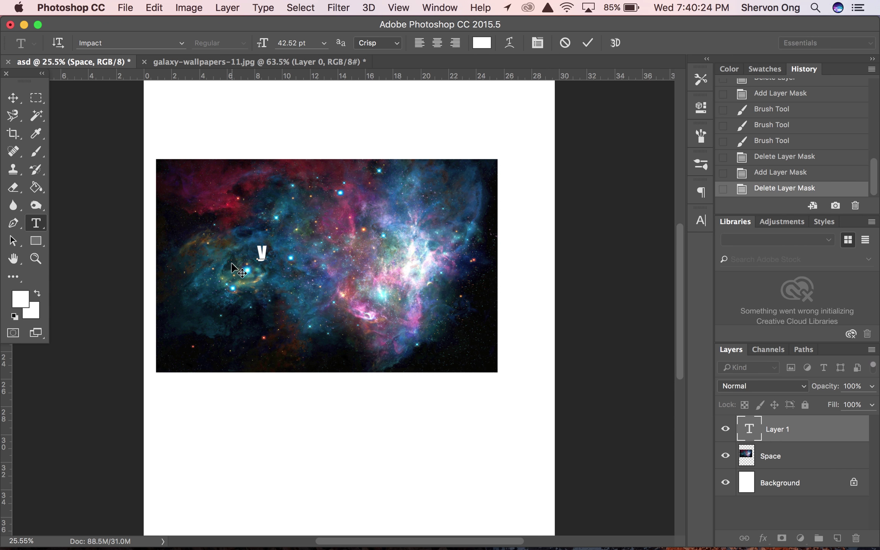
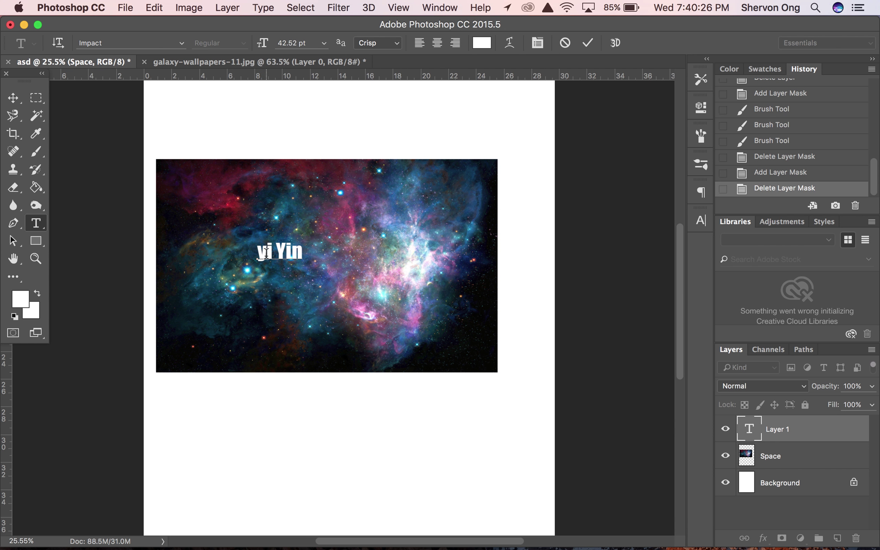
pyautogui.click(266, 253)
pyautogui.press('BackSpace')
pyautogui.write('Y')
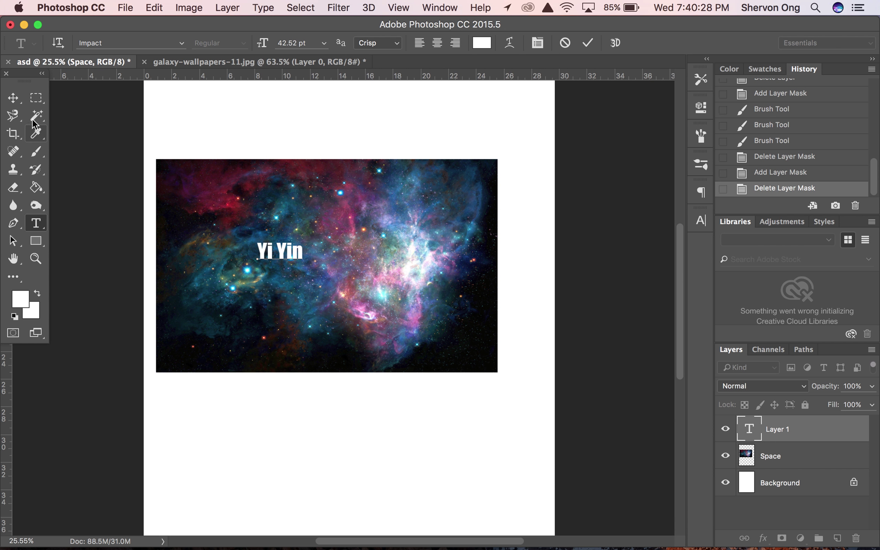
pyautogui.click(14, 99)
# Enlarge the name text with Free Transform and centre it over the galaxy
pyautogui.moveTo(302, 275); pyautogui.dragTo(326, 291)
pyautogui.press('super+t')
pyautogui.moveTo(327, 254); pyautogui.dragTo(482, 190)
pyautogui.press('Return')
pyautogui.moveTo(408, 257); pyautogui.dragTo(392, 272)
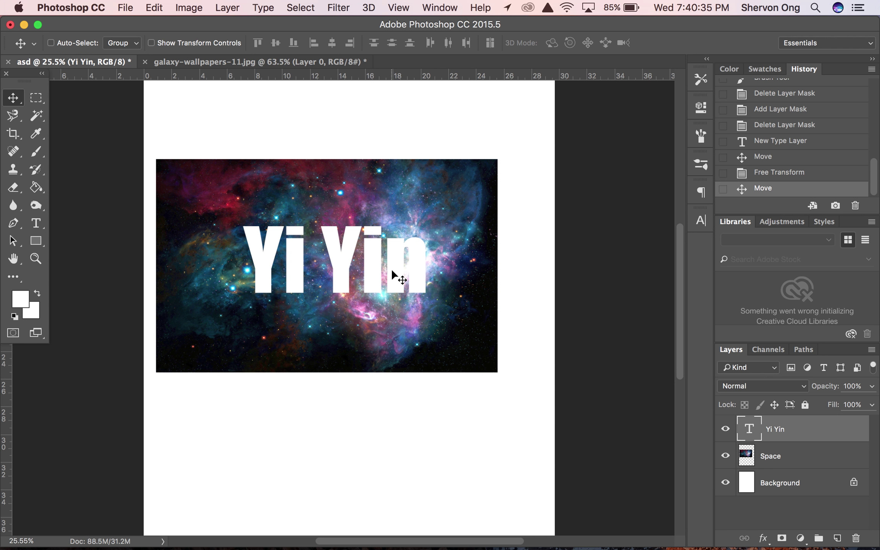
# Open the Character panel and select all of the name text, leaving kerning unchanged
pyautogui.click(702, 222)
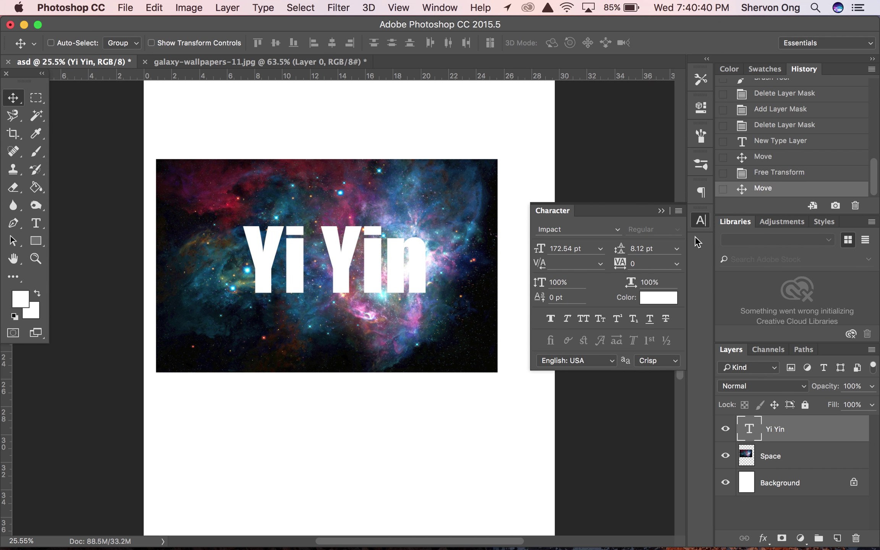
pyautogui.press('t')
pyautogui.moveTo(415, 269); pyautogui.dragTo(182, 259)
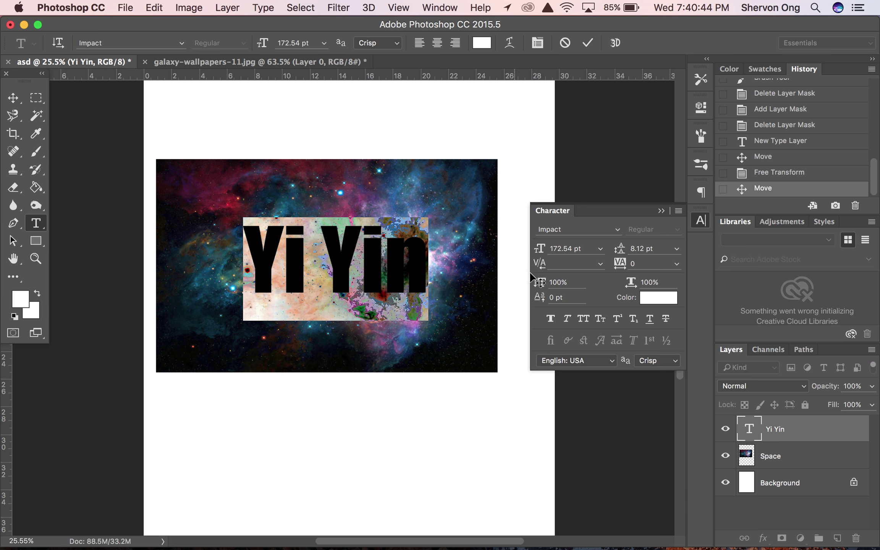
pyautogui.click(600, 264)
pyautogui.click(641, 266)
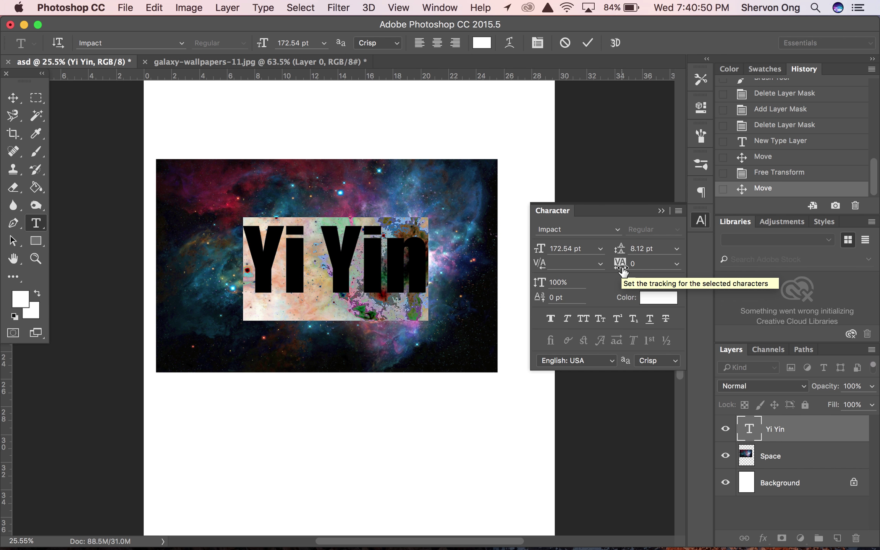
# Try tracking -75 and 75, settle on 0, commit, and nudge the text slightly
pyautogui.click(677, 263)
pyautogui.click(662, 286)
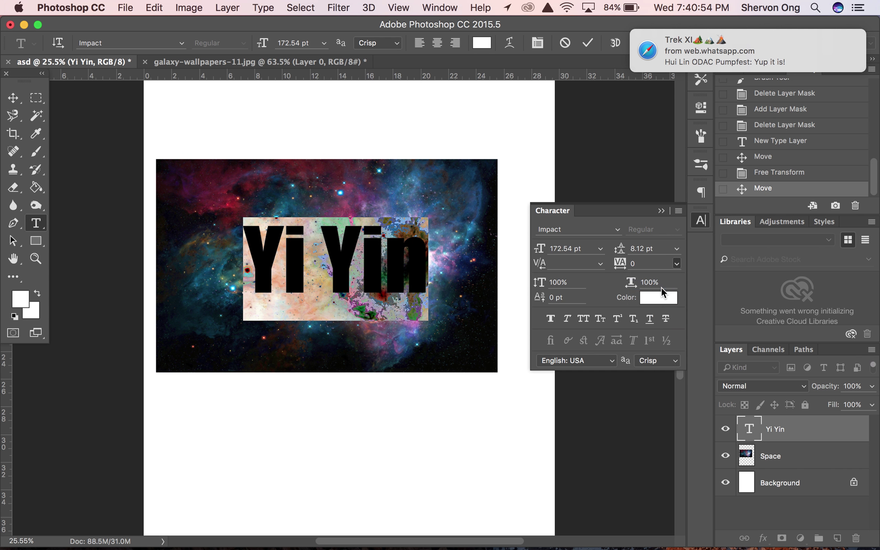
pyautogui.click(677, 264)
pyautogui.click(661, 404)
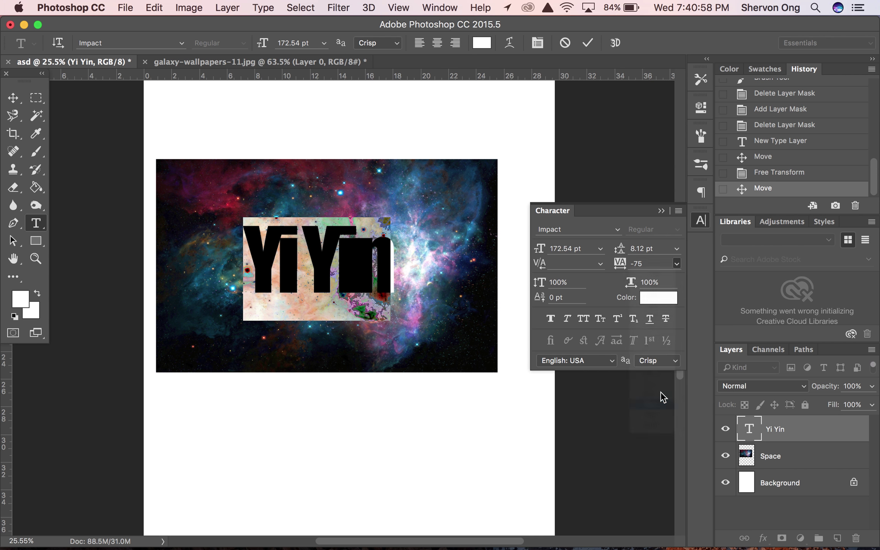
pyautogui.click(677, 264)
pyautogui.click(654, 344)
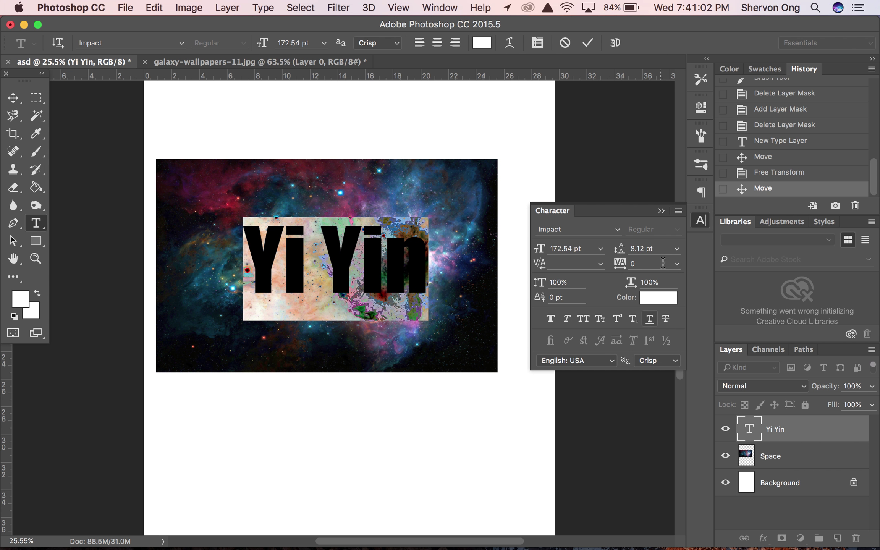
pyautogui.click(661, 211)
pyautogui.click(13, 97)
pyautogui.moveTo(345, 256); pyautogui.dragTo(338, 264)
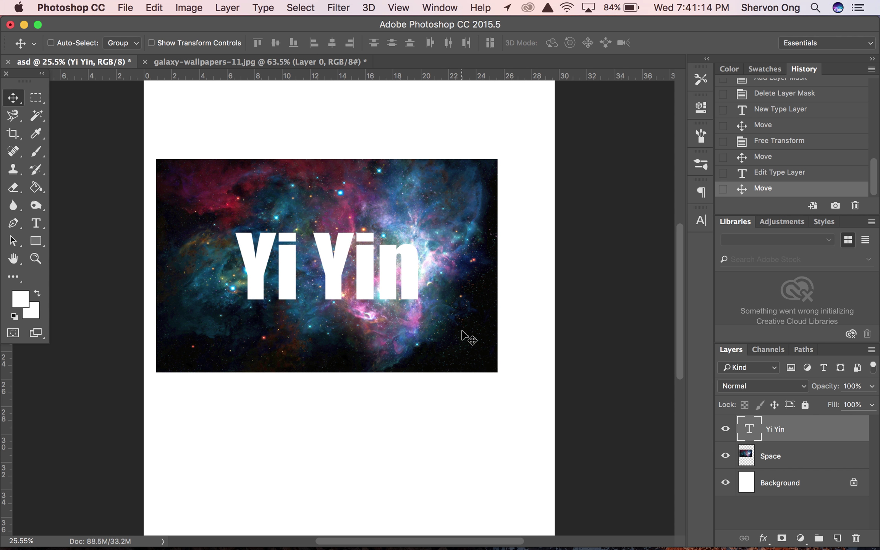
# Load the name text's letter shapes as a selection and add it as the Space layer's mask
pyautogui.keyDown('super'); pyautogui.click(749, 436); pyautogui.keyUp('super')
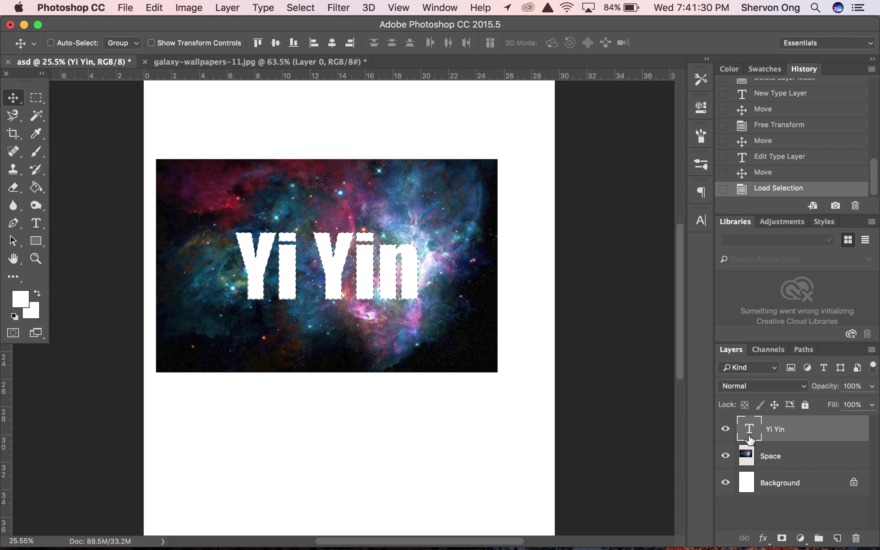
pyautogui.click(806, 461)
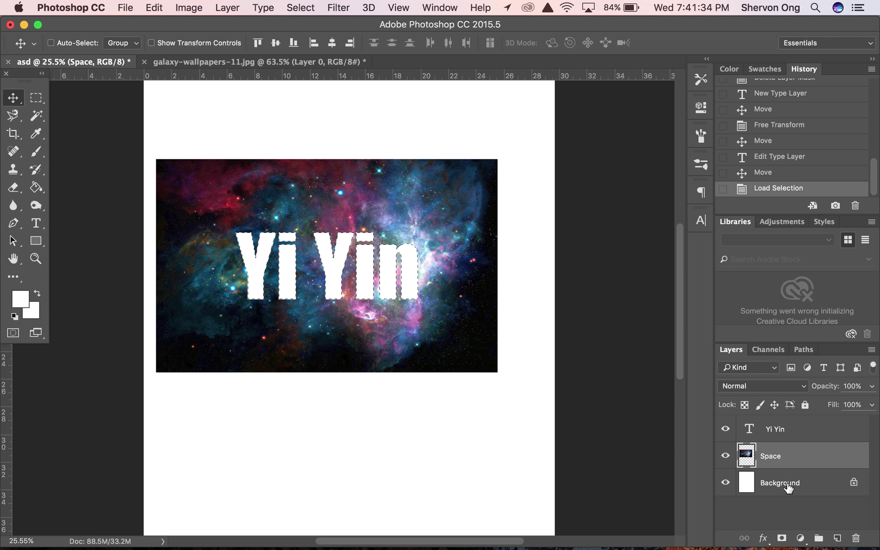
pyautogui.click(781, 539)
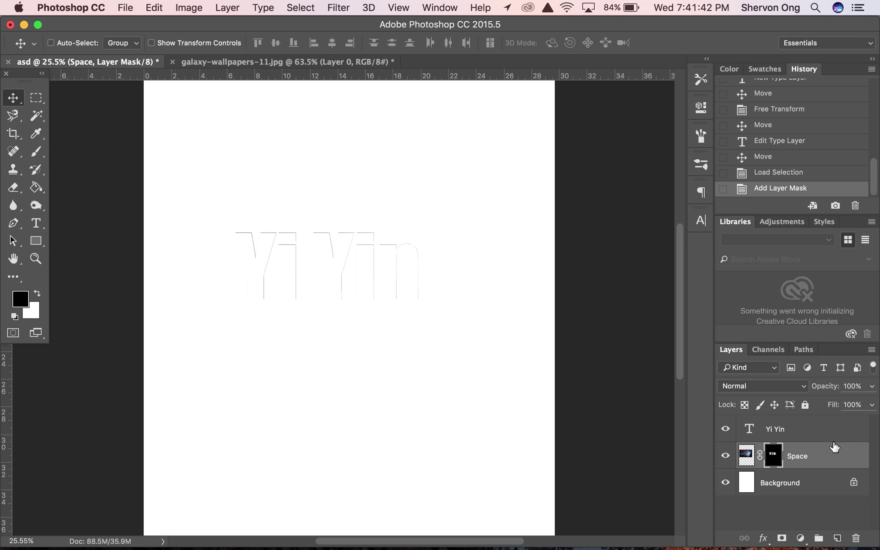
# Toggle the name text layer's visibility, leave it hidden, and target the Space layer's mask
pyautogui.click(726, 430)
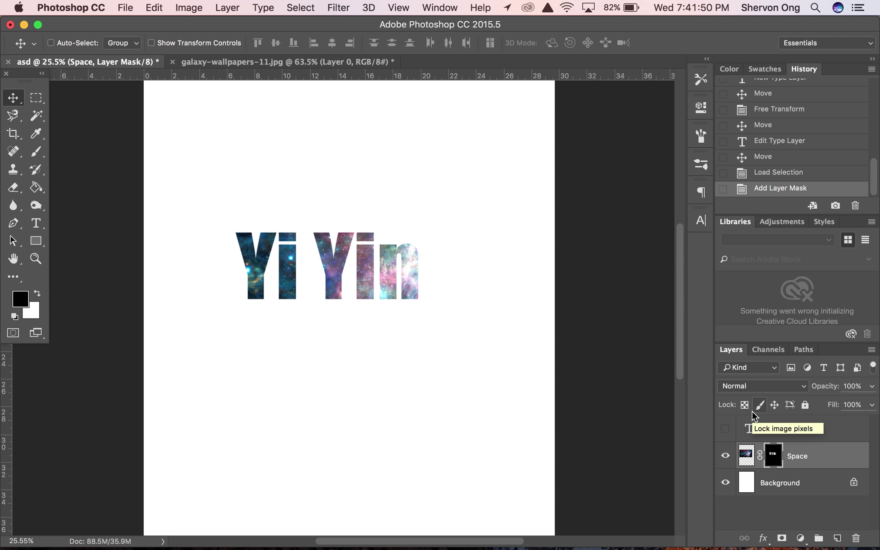
pyautogui.click(725, 430)
pyautogui.click(726, 429)
pyautogui.click(726, 429)
pyautogui.click(727, 429)
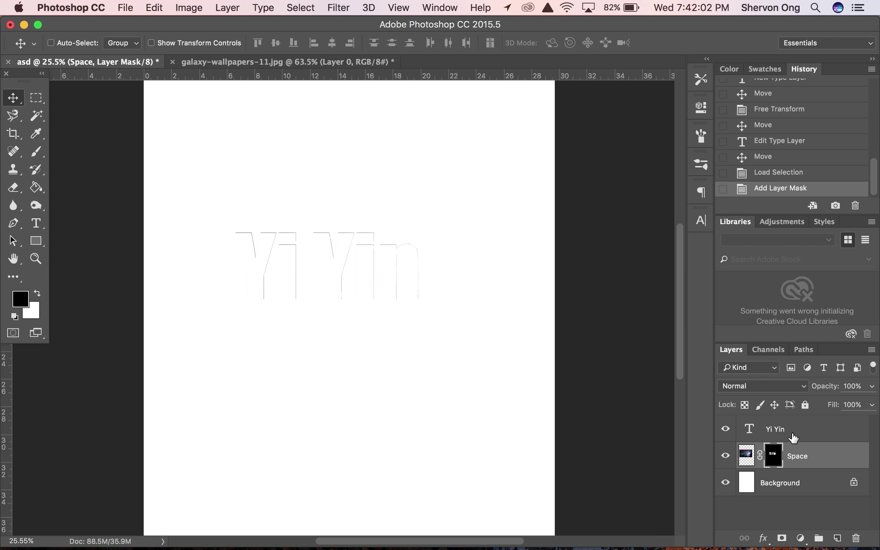
pyautogui.click(726, 430)
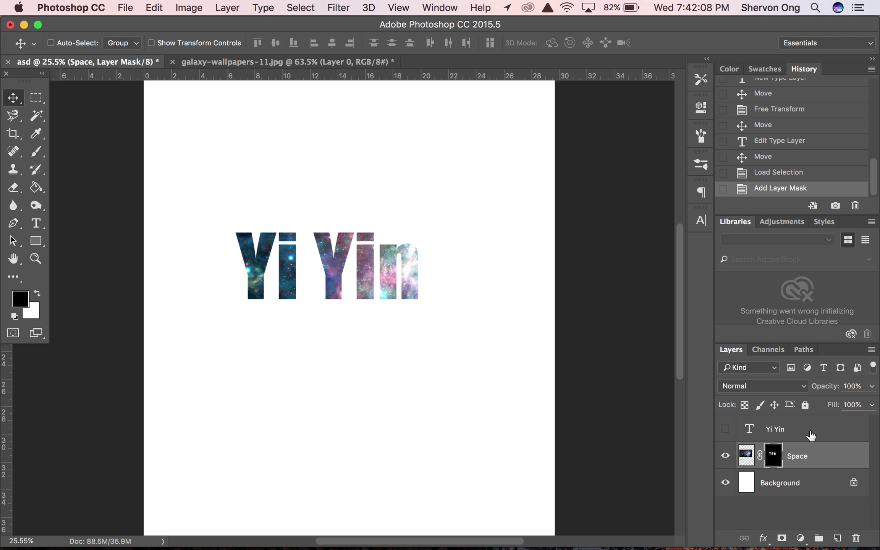
pyautogui.click(797, 436)
pyautogui.click(826, 455)
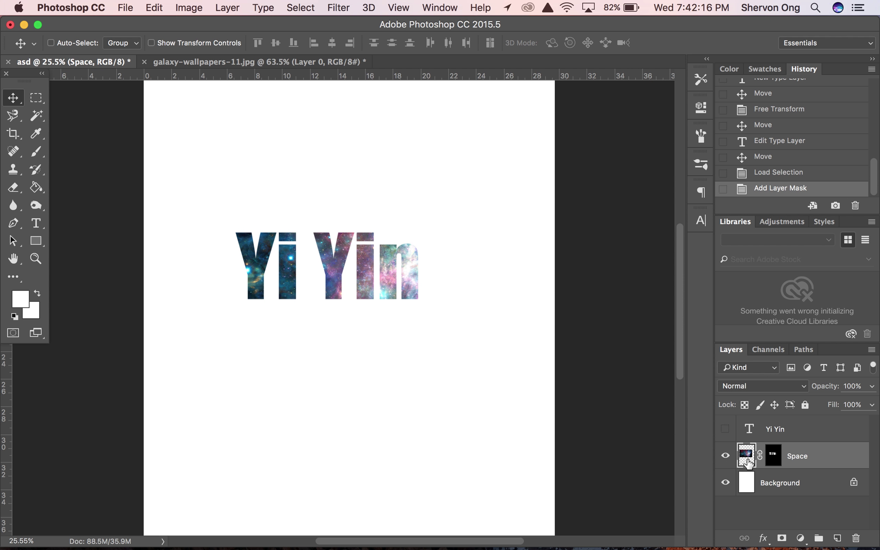
pyautogui.click(773, 459)
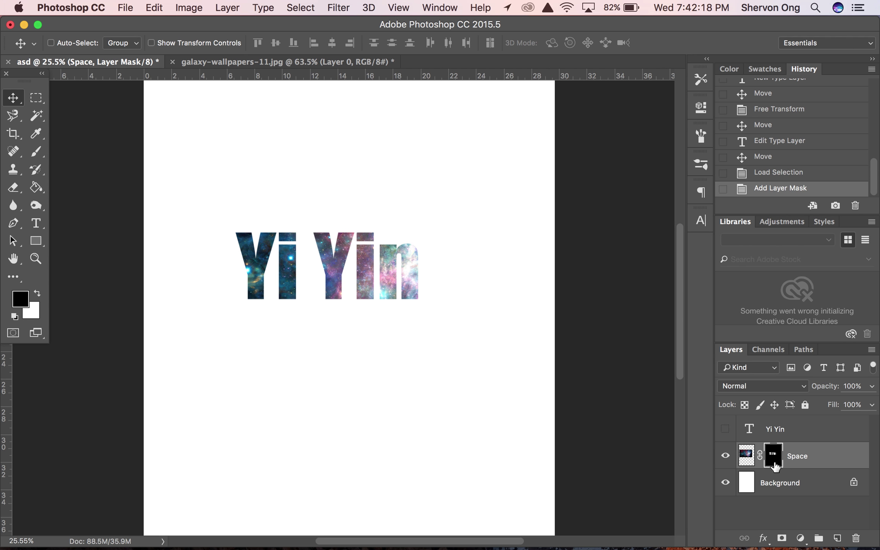
# Set up a white brush at 100% hardness, sized down to 25 px, for the mask
pyautogui.press('b')
pyautogui.press('[')
pyautogui.scroll(10, 276, 296)
pyautogui.press('[')
pyautogui.press('[')
pyautogui.press('[')
pyautogui.press('[')
pyautogui.press('[')
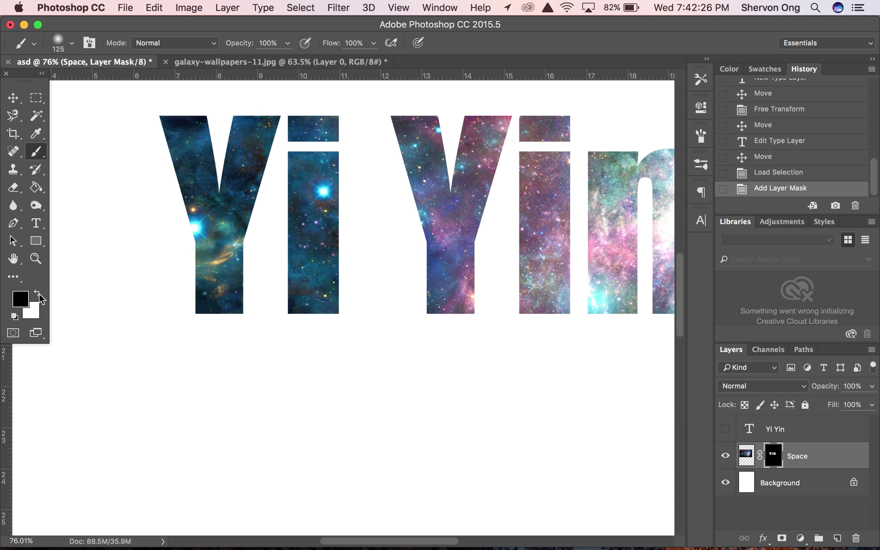
pyautogui.click(38, 295)
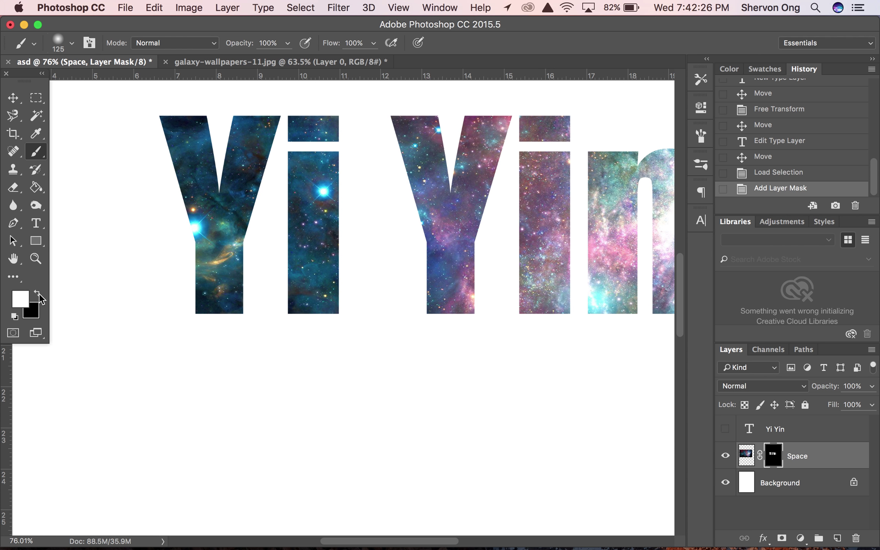
pyautogui.press('[')
pyautogui.rightClick(191, 314)
pyautogui.moveTo(264, 381); pyautogui.dragTo(453, 376)
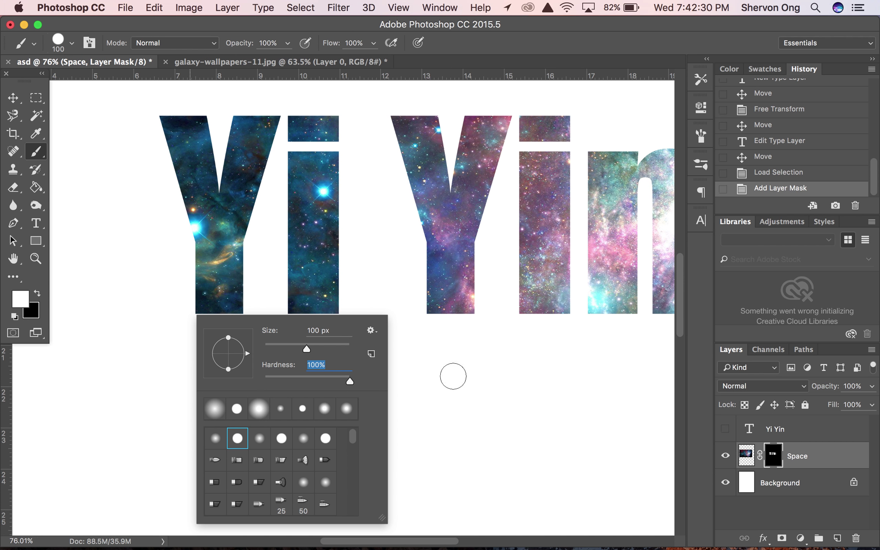
pyautogui.press('Return')
pyautogui.press('[')
pyautogui.moveTo(171, 327); pyautogui.dragTo(200, 324)
pyautogui.press('super+z')
pyautogui.press('[')
pyautogui.press('[')
pyautogui.press('[')
pyautogui.press('[')
pyautogui.press('[')
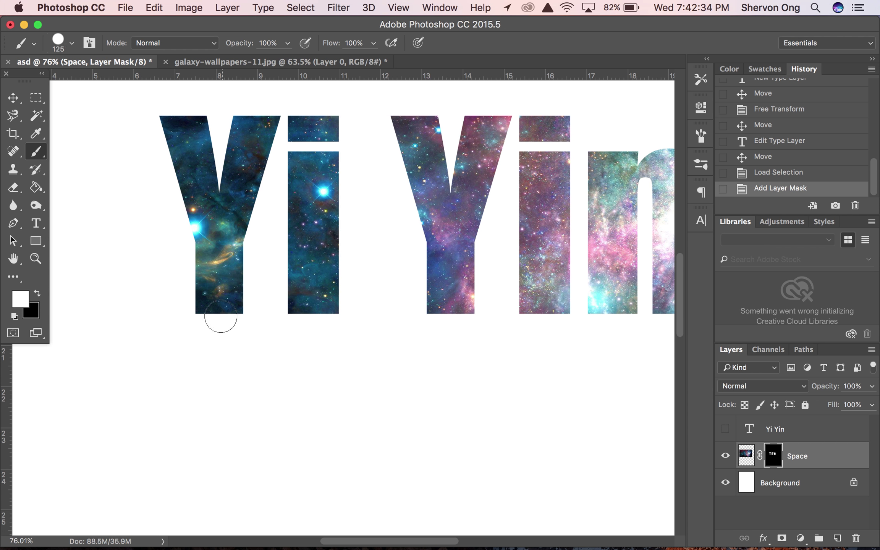
pyautogui.press('[')
pyautogui.press('[')
# Paint curly swirl tails down from the Y, the n and the second i
pyautogui.moveTo(212, 301)
pyautogui.mouseDown()
pyautogui.moveTo(205, 346)
pyautogui.moveTo(165, 401)
pyautogui.moveTo(104, 409)
pyautogui.moveTo(111, 341)
pyautogui.moveTo(136, 359)
pyautogui.mouseUp()
pyautogui.scroll(-6, 314, 349)
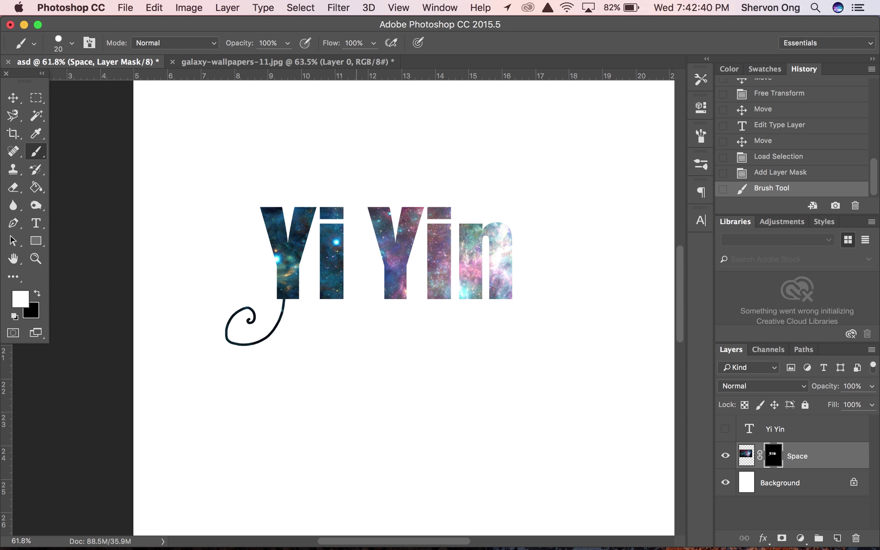
pyautogui.scroll(-12, 363, 298)
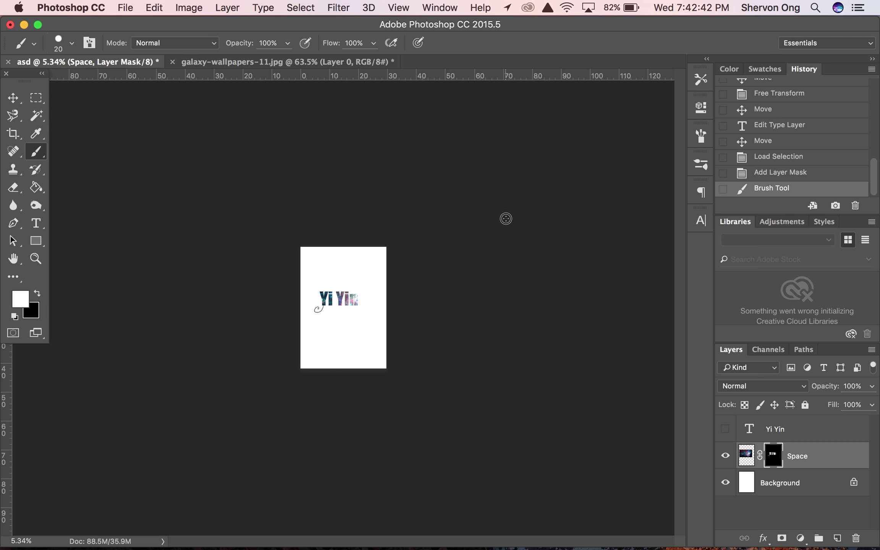
pyautogui.click(353, 307)
pyautogui.scroll(12, 353, 307)
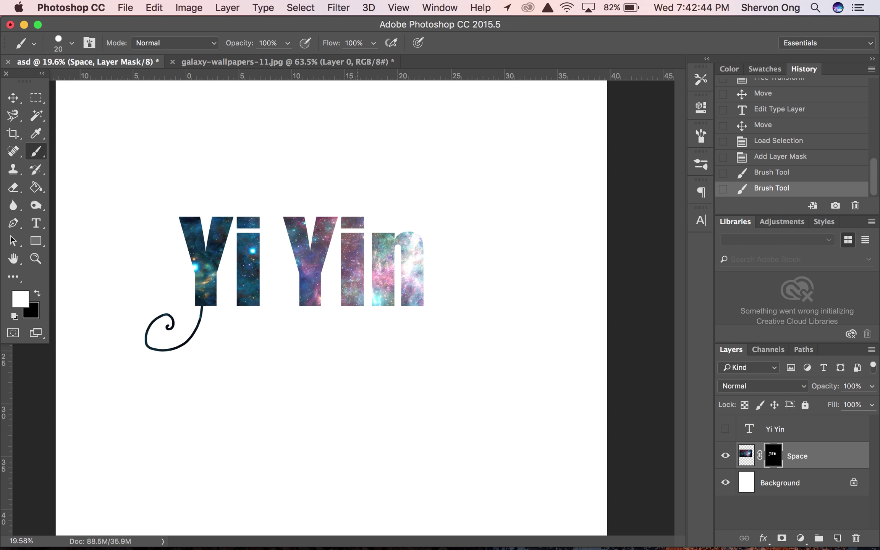
pyautogui.moveTo(409, 322)
pyautogui.mouseDown()
pyautogui.moveTo(452, 384)
pyautogui.moveTo(522, 305)
pyautogui.moveTo(454, 349)
pyautogui.moveTo(473, 344)
pyautogui.mouseUp()
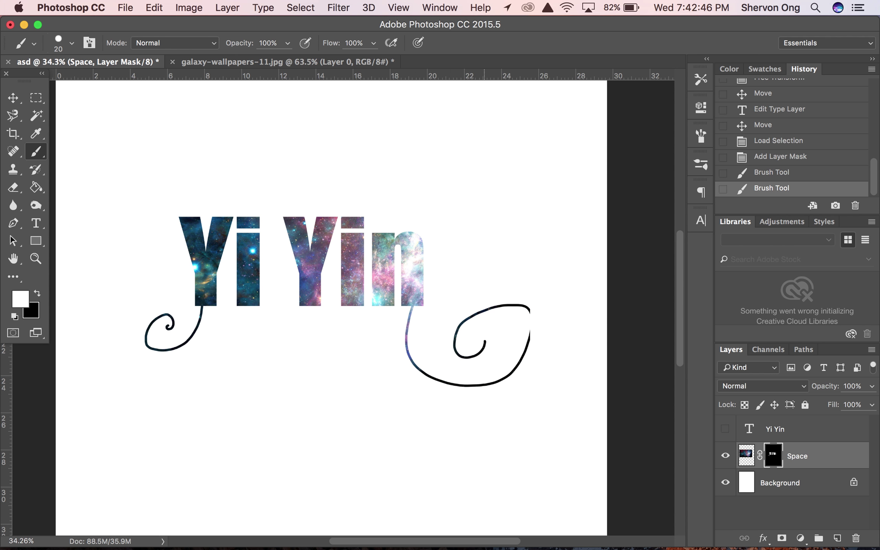
pyautogui.moveTo(352, 306)
pyautogui.mouseDown()
pyautogui.moveTo(343, 339)
pyautogui.moveTo(317, 343)
pyautogui.moveTo(306, 335)
pyautogui.mouseUp()
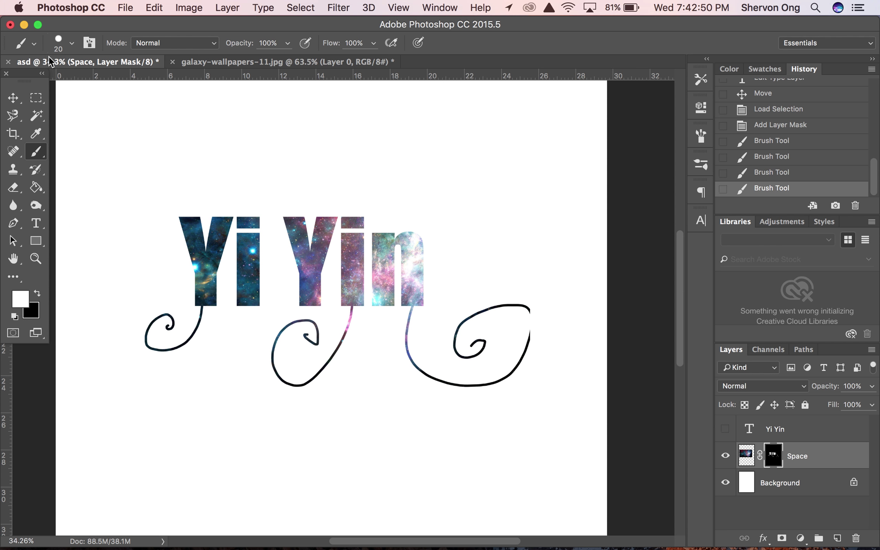
pyautogui.rightClick(33, 44)
# Choose the 112 px grass brush from the Brush Presets list
pyautogui.click(34, 44)
pyautogui.click(704, 171)
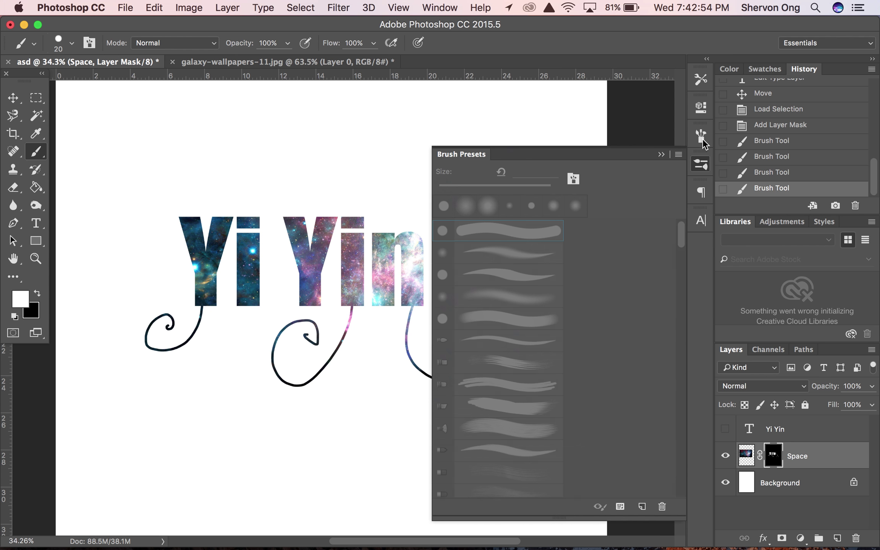
pyautogui.scroll(-2, 682, 244)
pyautogui.scroll(-3, 681, 252)
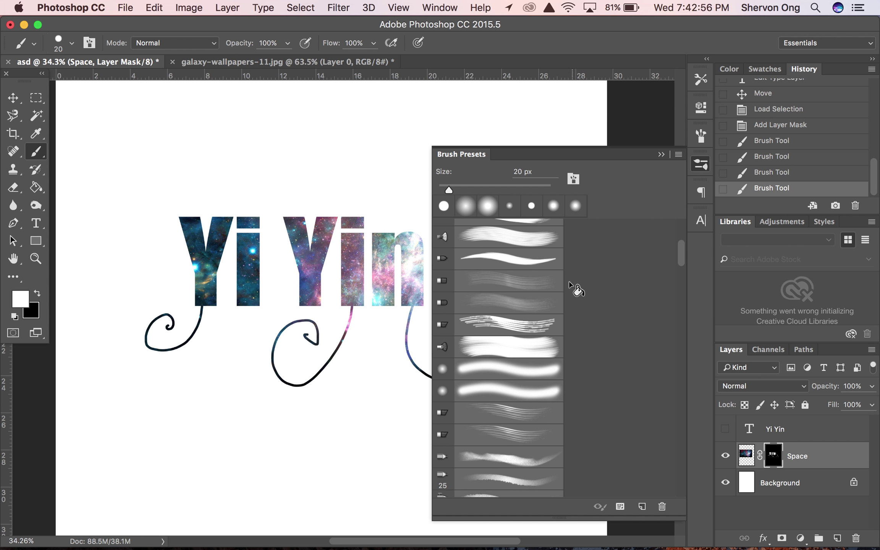
pyautogui.click(487, 323)
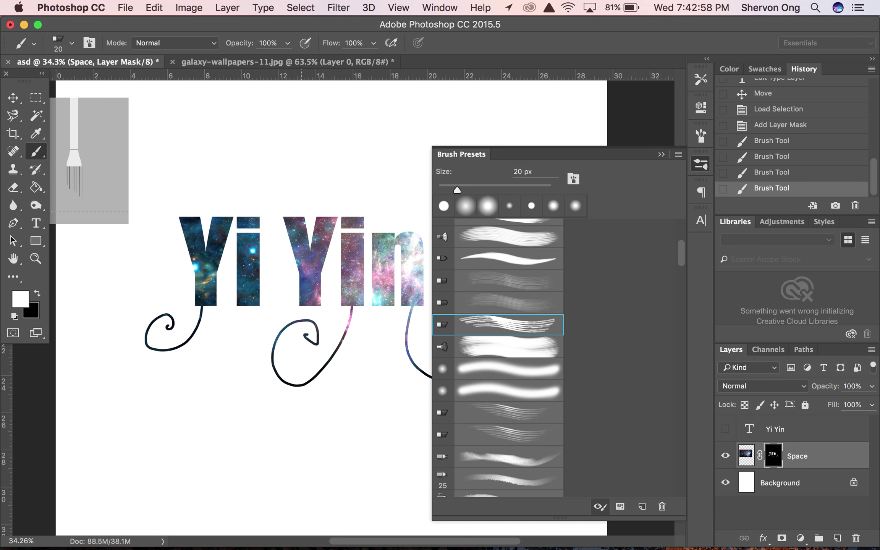
pyautogui.moveTo(678, 253); pyautogui.dragTo(674, 411)
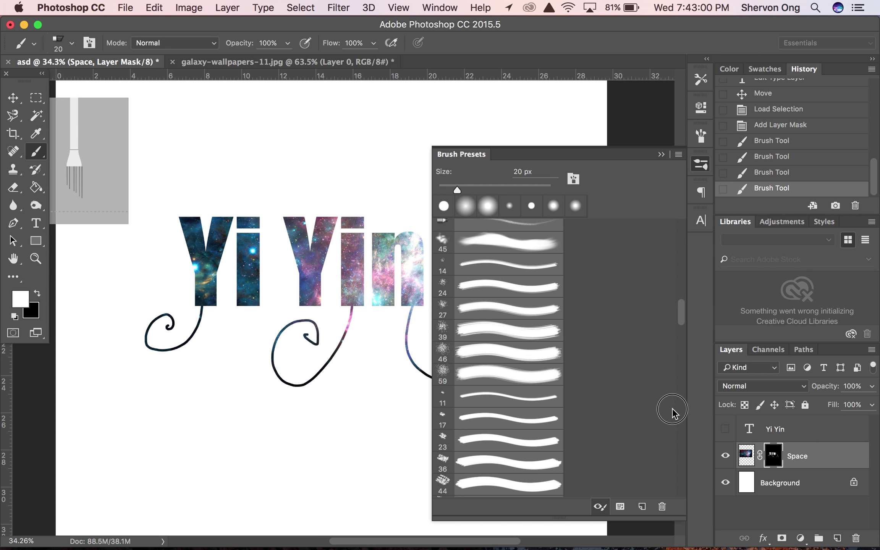
pyautogui.moveTo(670, 463)
pyautogui.mouseDown()
pyautogui.moveTo(682, 450)
pyautogui.moveTo(675, 333)
pyautogui.mouseUp()
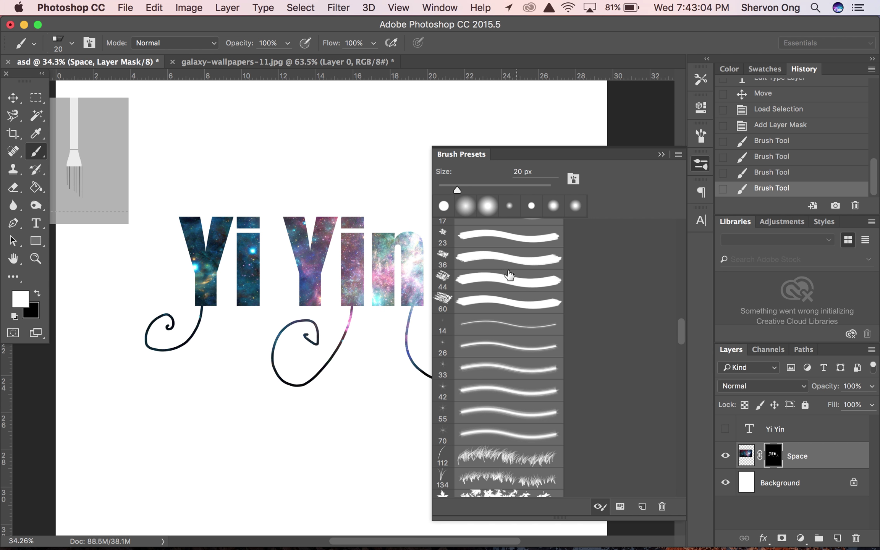
pyautogui.scroll(-3, 508, 290)
pyautogui.click(505, 422)
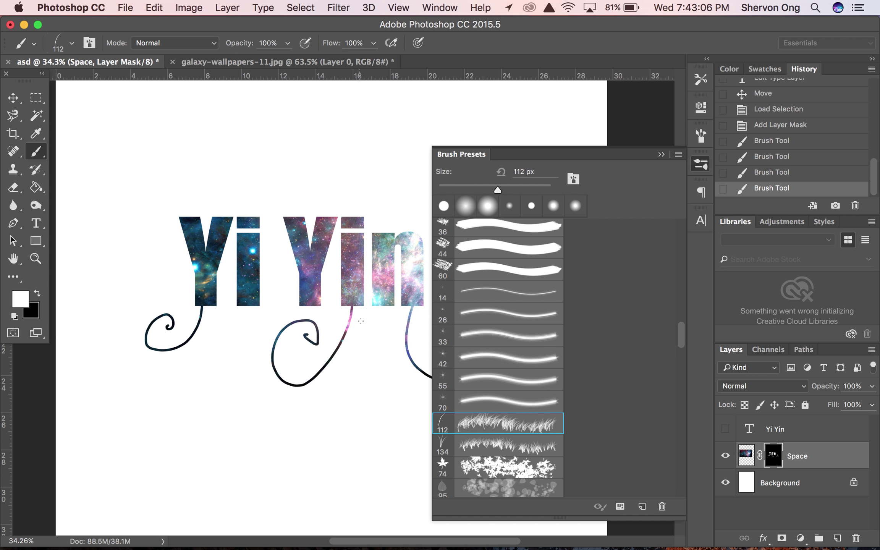
pyautogui.click(661, 154)
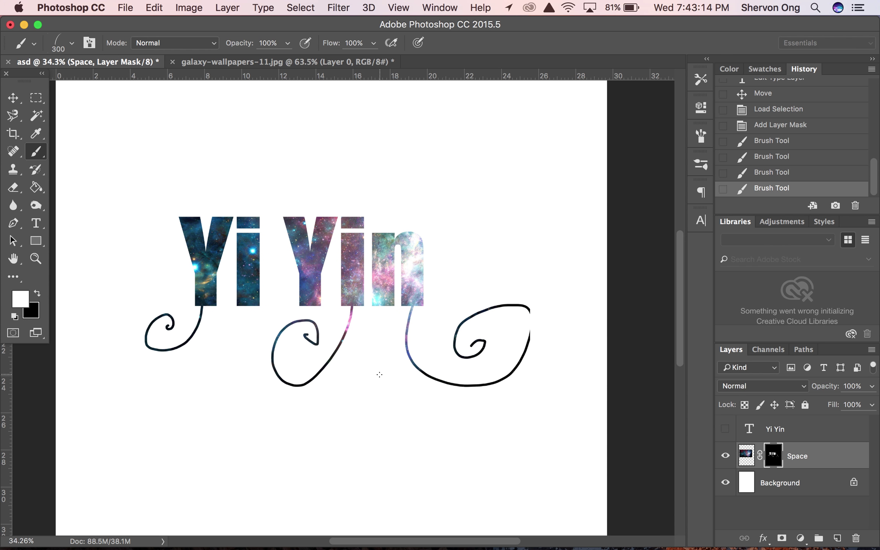
# Set the grass brush to 162 px and paint a grass strip beneath the swirls
pyautogui.moveTo(393, 372); pyautogui.dragTo(344, 374)
pyautogui.press('cmd+z')
pyautogui.rightClick(367, 378)
pyautogui.moveTo(446, 372); pyautogui.dragTo(527, 372)
pyautogui.moveTo(362, 371)
pyautogui.mouseDown()
pyautogui.moveTo(319, 364)
pyautogui.moveTo(214, 377)
pyautogui.mouseUp()
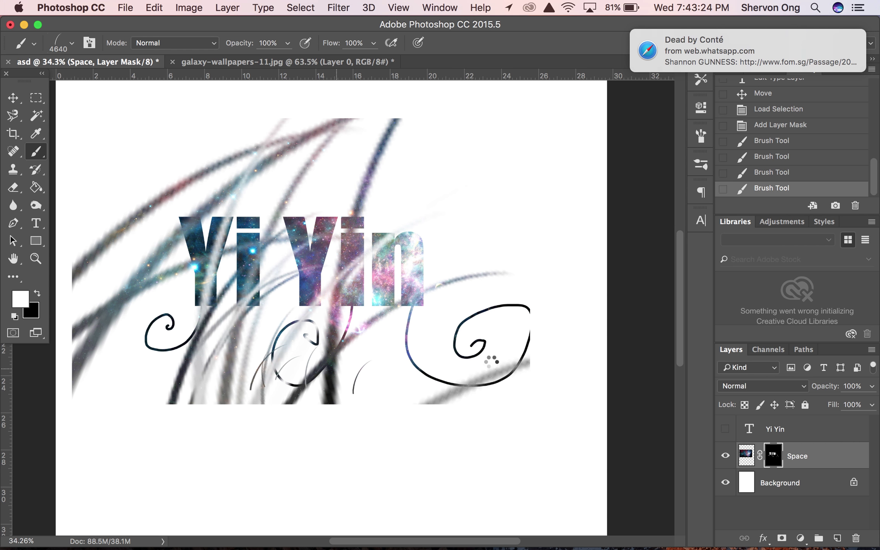
pyautogui.press('super+z')
pyautogui.rightClick(416, 339)
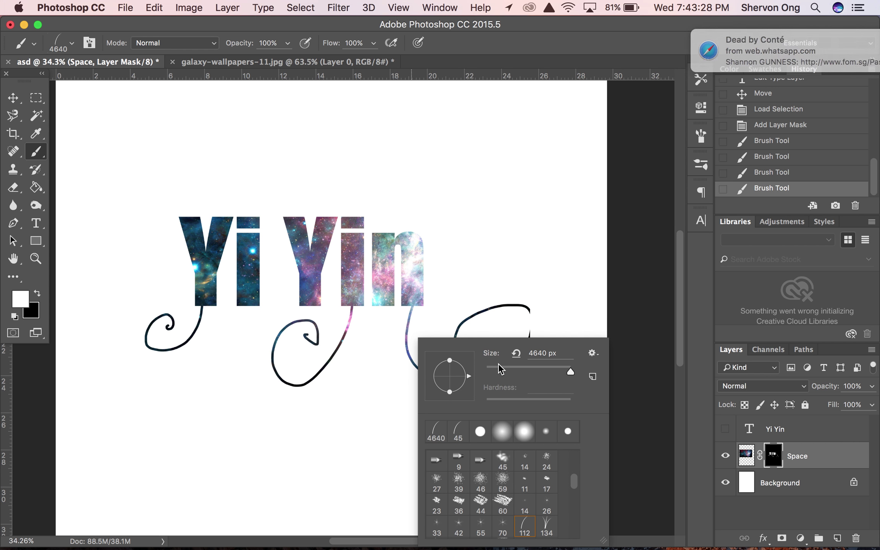
pyautogui.moveTo(567, 372); pyautogui.dragTo(538, 373)
pyautogui.press('Return')
pyautogui.moveTo(372, 346)
pyautogui.mouseDown()
pyautogui.moveTo(266, 365)
pyautogui.moveTo(160, 361)
pyautogui.moveTo(215, 380)
pyautogui.moveTo(299, 384)
pyautogui.moveTo(485, 376)
pyautogui.moveTo(489, 363)
pyautogui.moveTo(245, 376)
pyautogui.moveTo(154, 353)
pyautogui.moveTo(119, 330)
pyautogui.moveTo(125, 346)
pyautogui.moveTo(269, 380)
pyautogui.moveTo(446, 377)
pyautogui.moveTo(617, 340)
pyautogui.mouseUp()
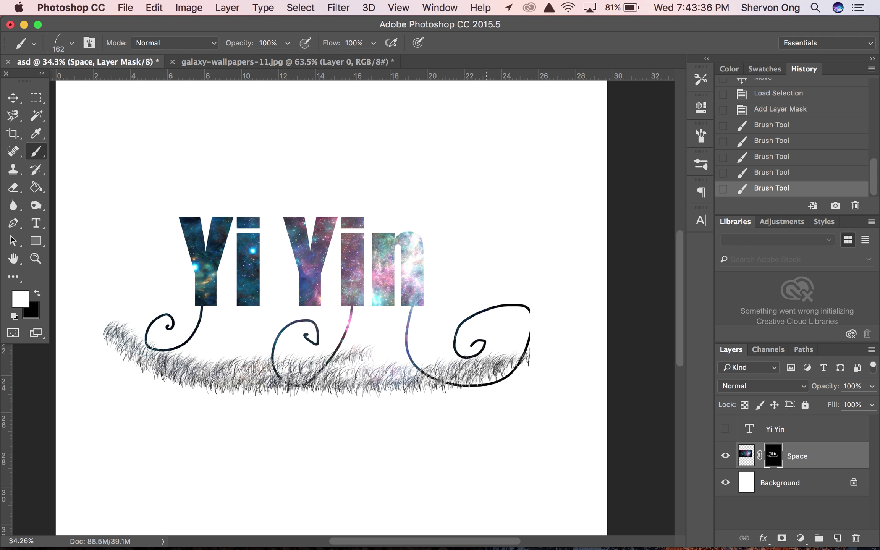
pyautogui.press('v')
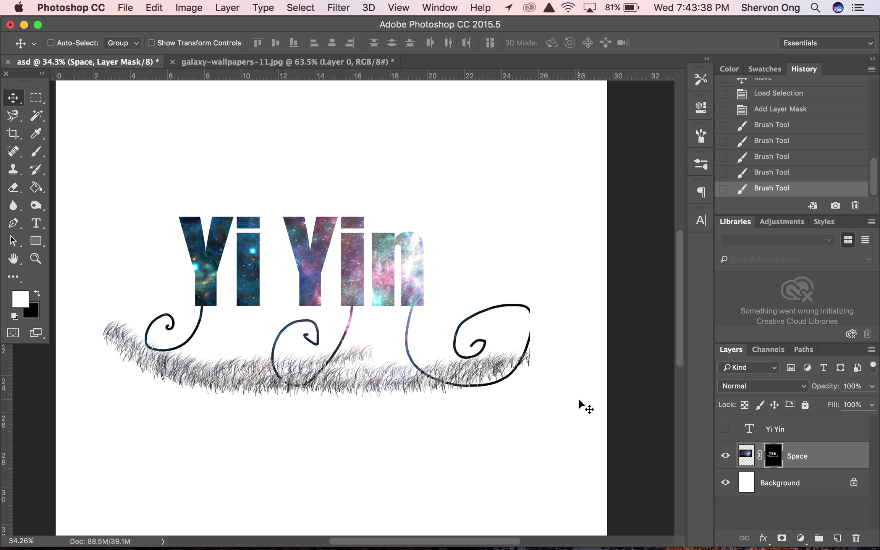
# Disable and re-enable the Space layer mask to compare masked and full galaxy
pyautogui.rightClick(773, 454)
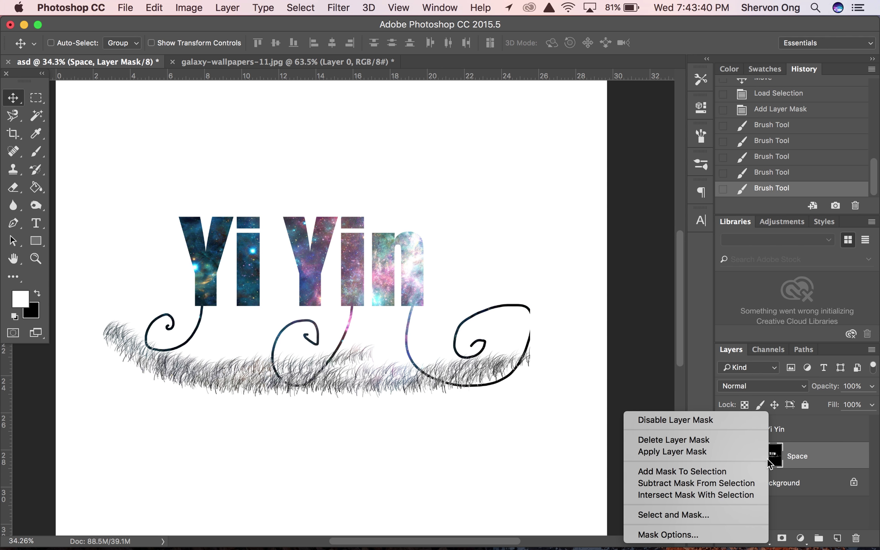
pyautogui.click(831, 459)
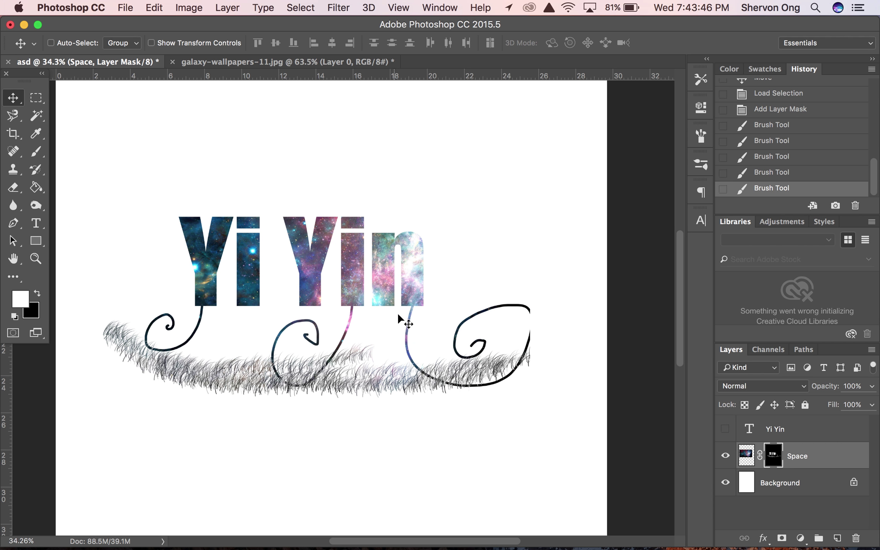
pyautogui.rightClick(773, 456)
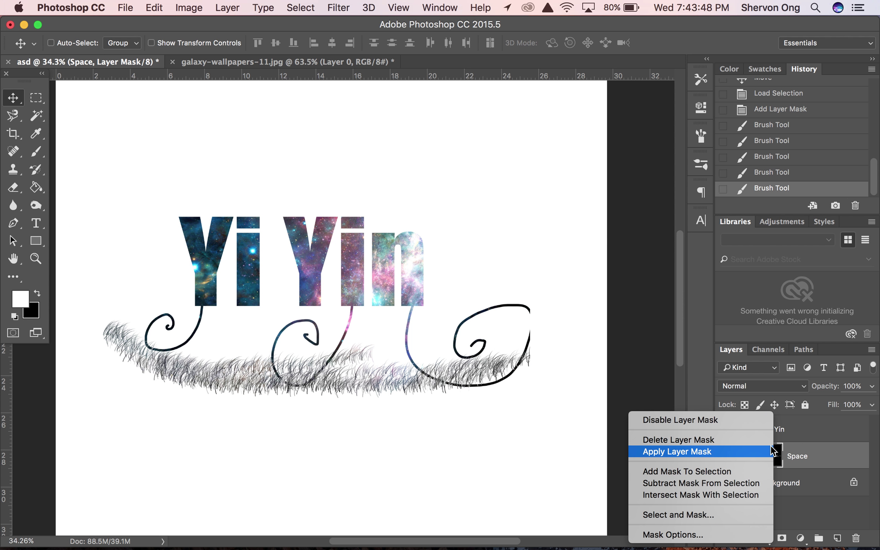
pyautogui.click(737, 420)
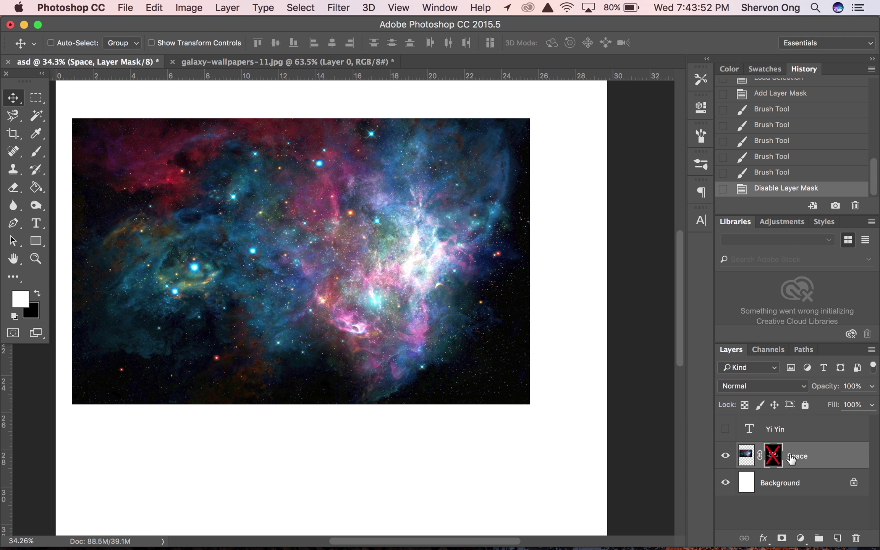
pyautogui.scroll(-1, 363, 260)
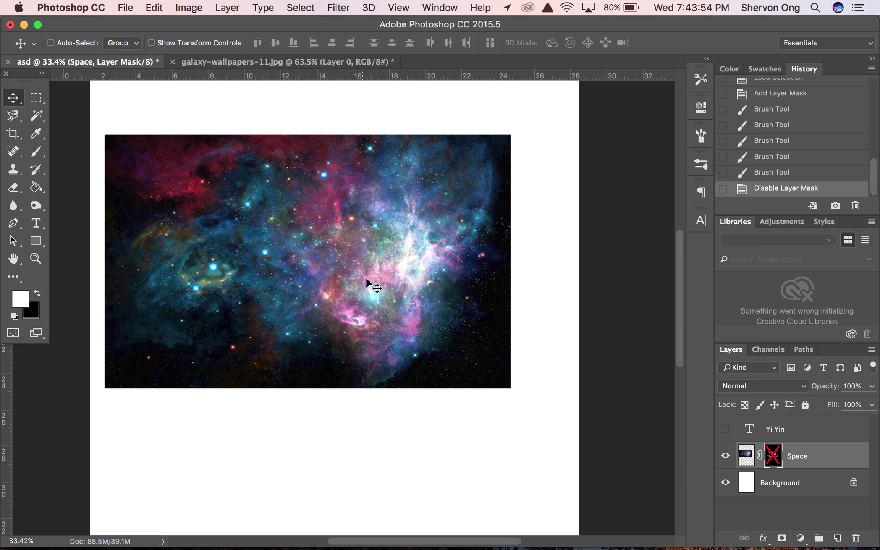
pyautogui.keyDown('shift'); pyautogui.click(774, 455); pyautogui.keyUp('shift')
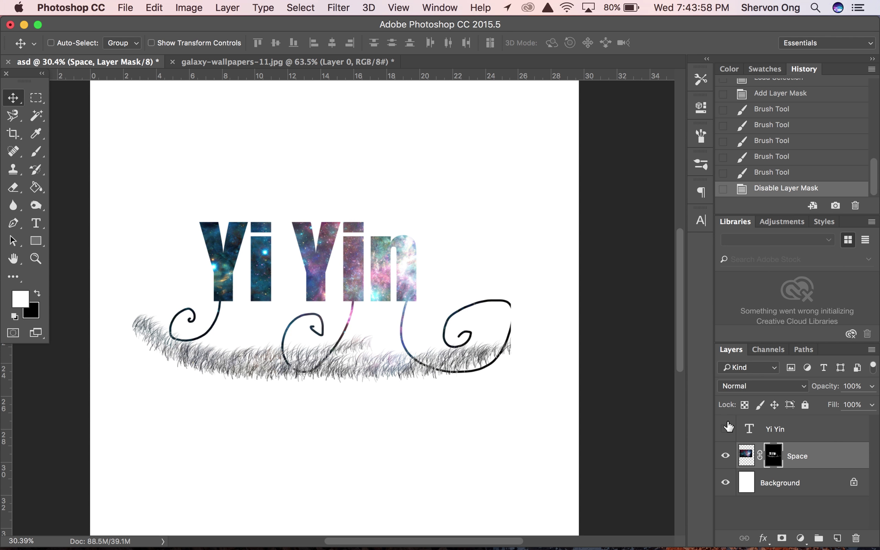
# Disable the Space layer mask again, then delete it
pyautogui.rightClick(782, 463)
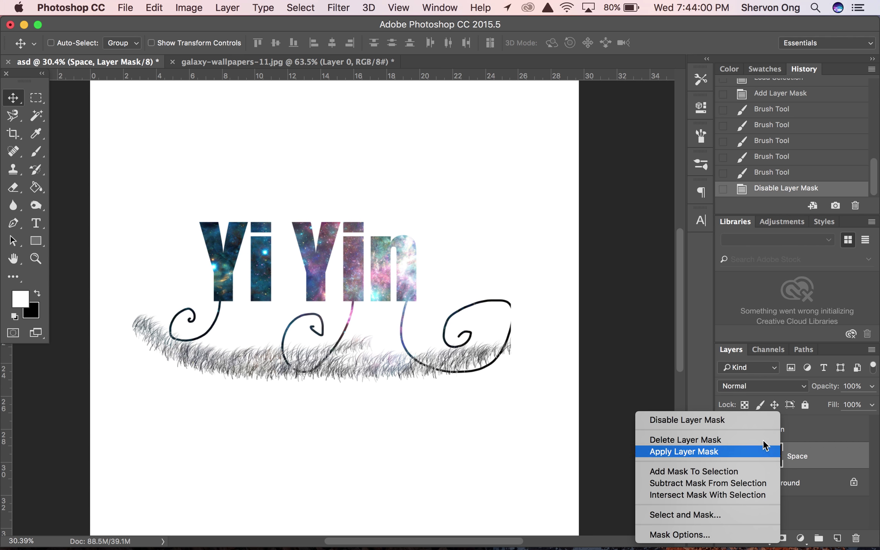
pyautogui.click(760, 419)
pyautogui.rightClick(788, 463)
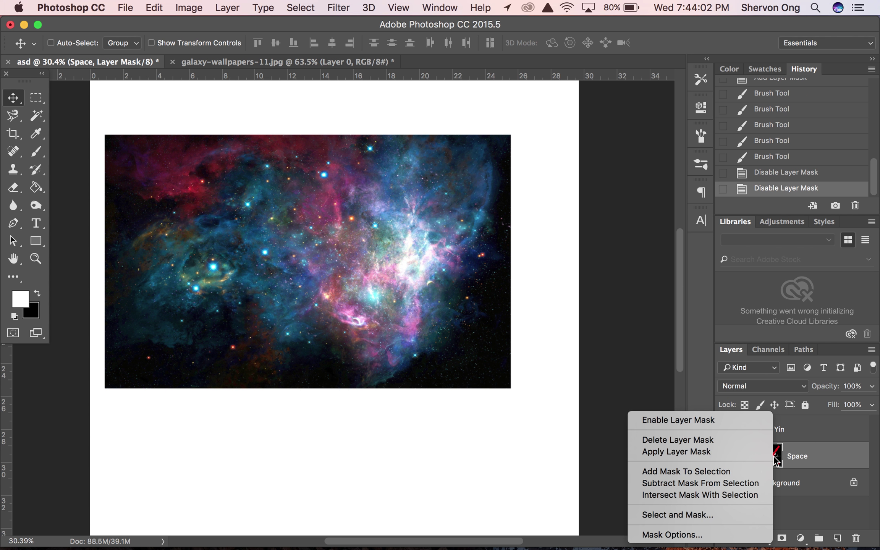
pyautogui.click(745, 439)
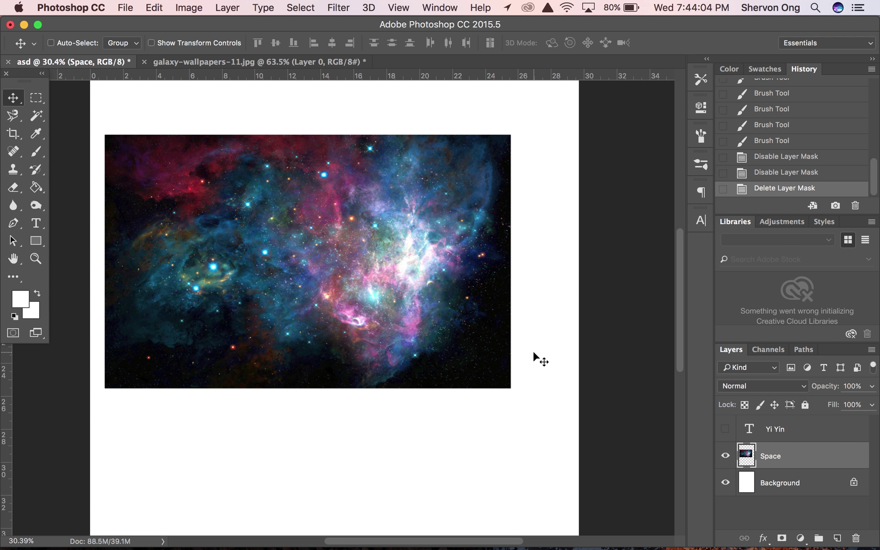
# Move the galaxy image slightly right and down on the page
pyautogui.scroll(-1, 449, 336)
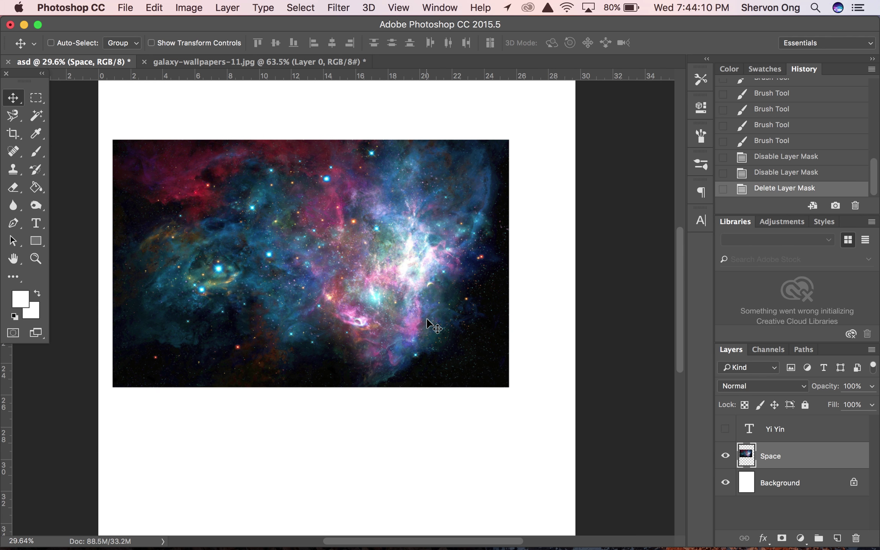
pyautogui.moveTo(354, 251); pyautogui.dragTo(366, 256)
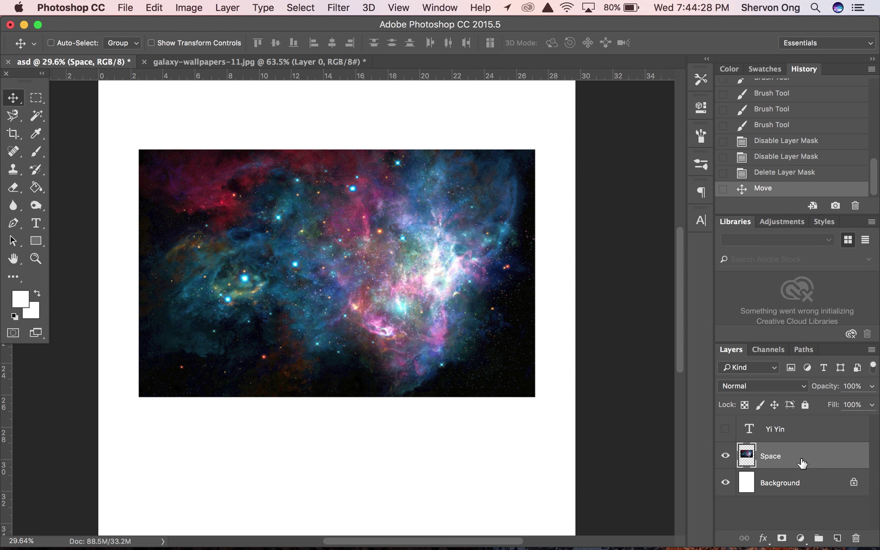
pyautogui.scroll(-1, 534, 374)
pyautogui.scroll(1, 501, 368)
pyautogui.scroll(-2, 503, 369)
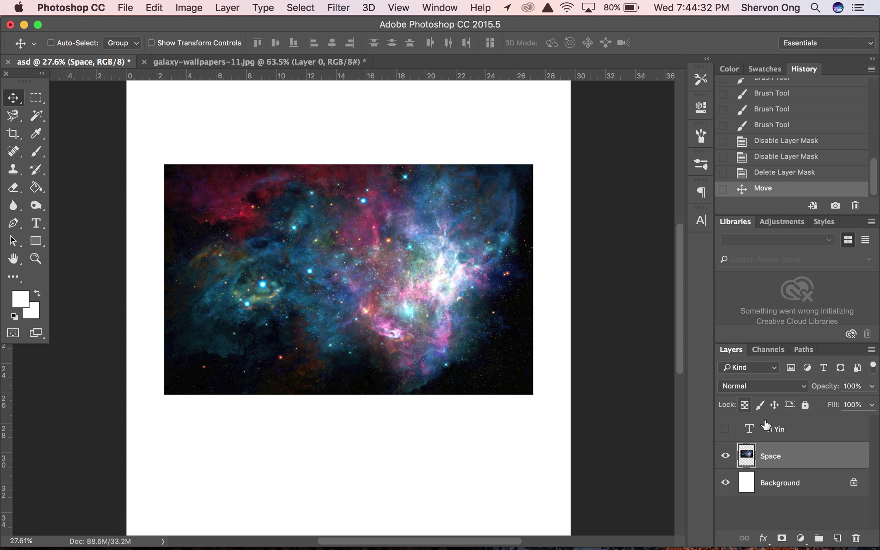
# Delete the hidden name text layer and shift the galaxy up the page
pyautogui.click(800, 432)
pyautogui.press('BackSpace')
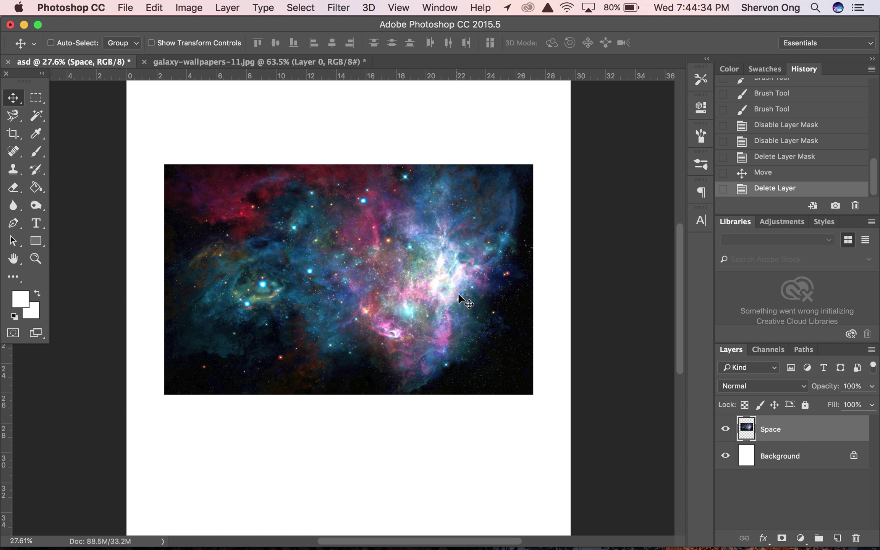
pyautogui.scroll(-3, 457, 295)
pyautogui.scroll(-8, 430, 293)
pyautogui.moveTo(393, 284); pyautogui.dragTo(398, 238)
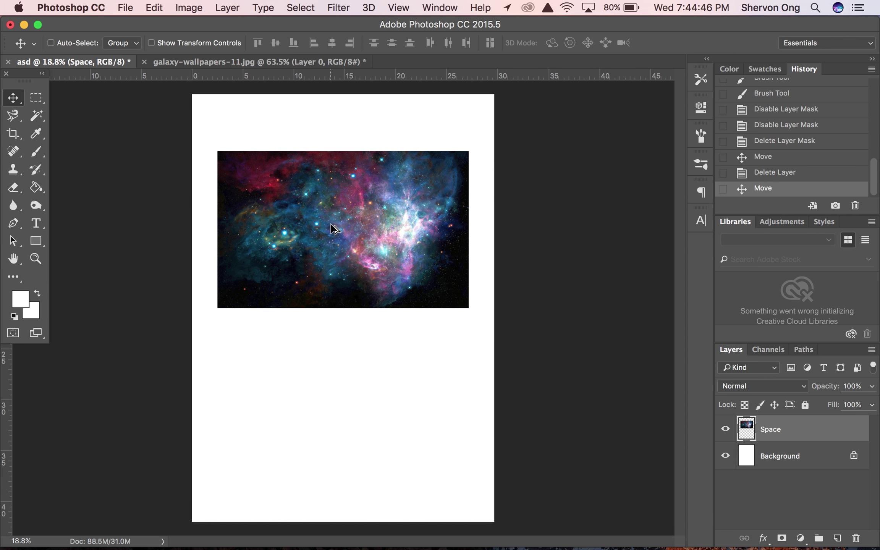
# Drag out a duplicate of the galaxy image lower down, then delete the duplicate layer
pyautogui.moveTo(342, 253); pyautogui.dragTo(344, 387)
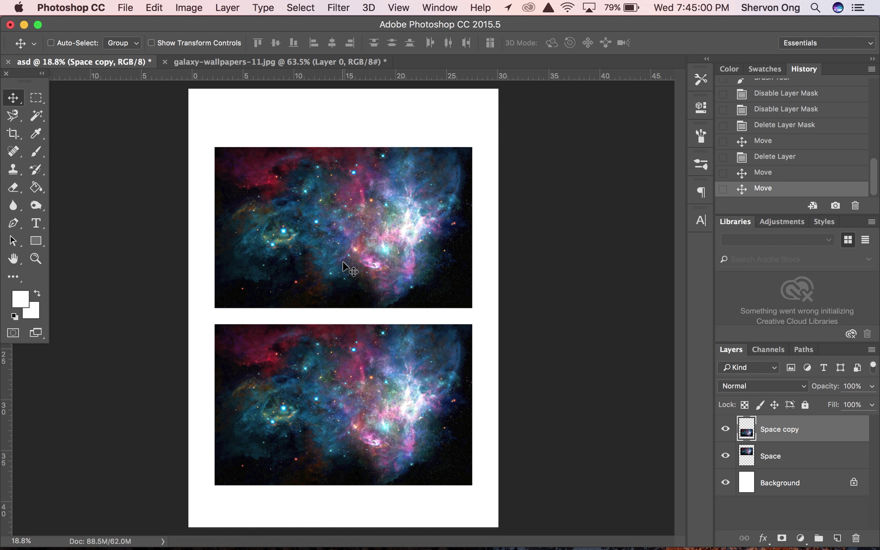
pyautogui.scroll(2, 346, 272)
pyautogui.press('Delete')
# Zoom in on the remaining nebula image
pyautogui.scroll(2, 302, 215)
pyautogui.scroll(10, 302, 215)
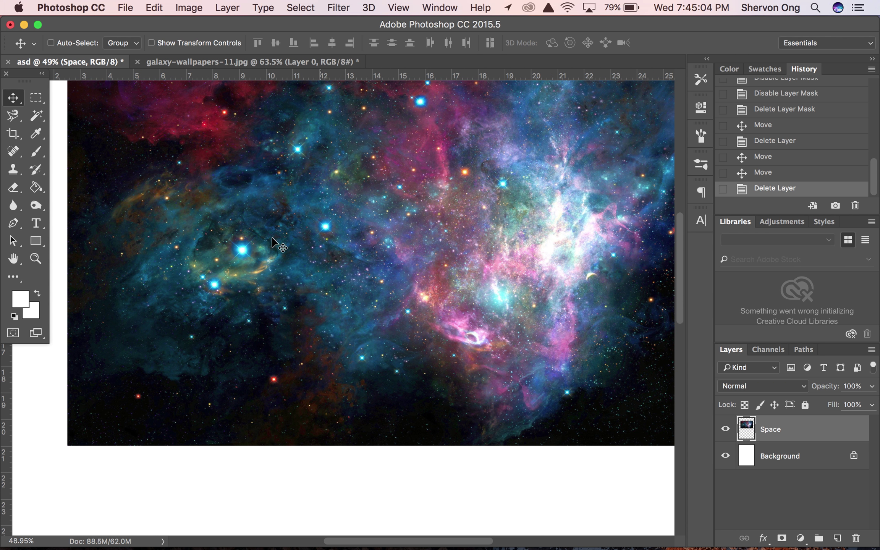
pyautogui.scroll(1, 285, 305)
pyautogui.scroll(1, 388, 274)
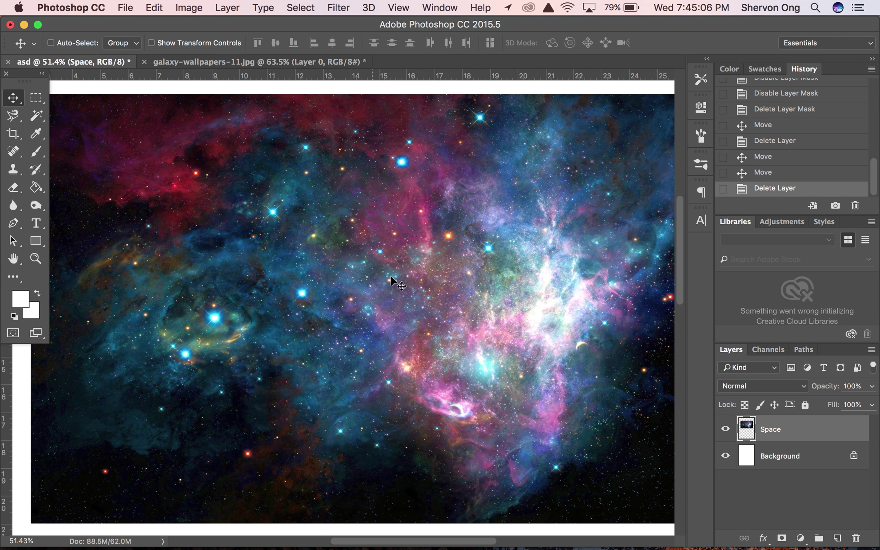
pyautogui.hscroll(2, 417, 271)
pyautogui.scroll(3, 382, 248)
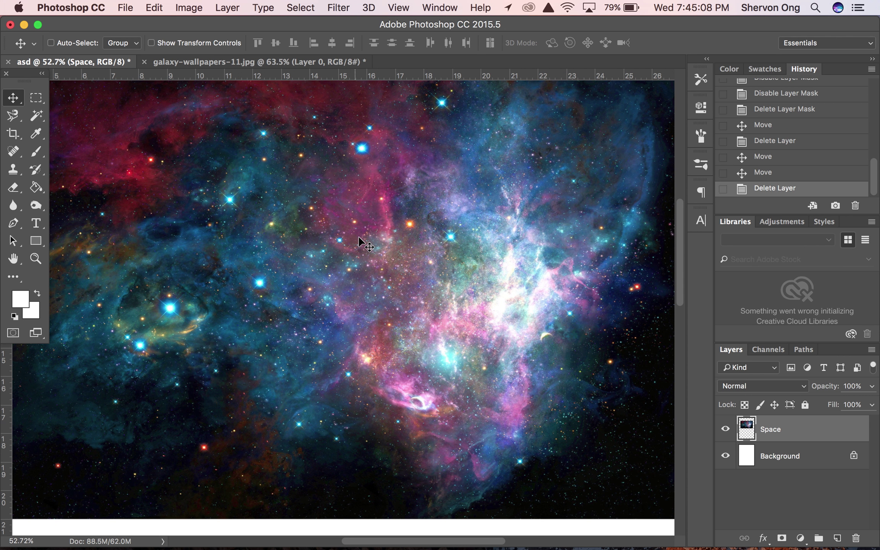
pyautogui.scroll(1, 254, 224)
pyautogui.scroll(2, 260, 226)
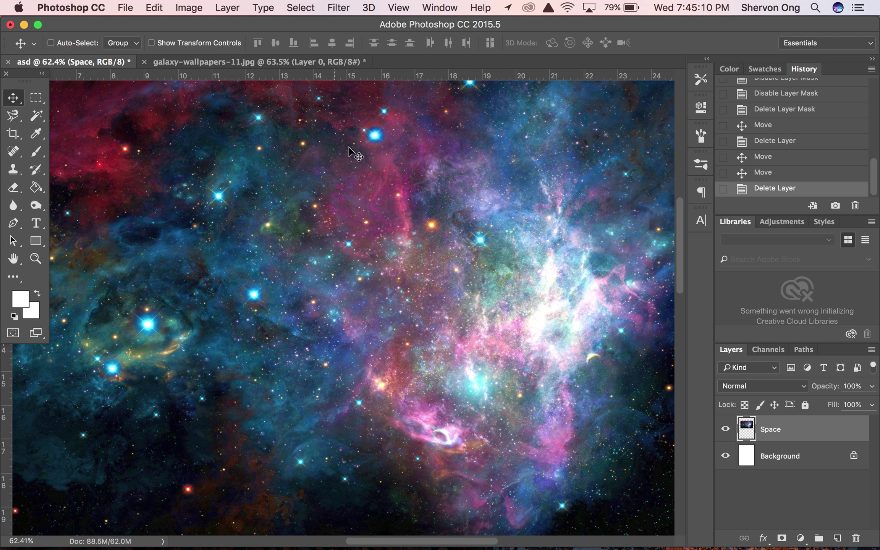
pyautogui.scroll(3, 314, 209)
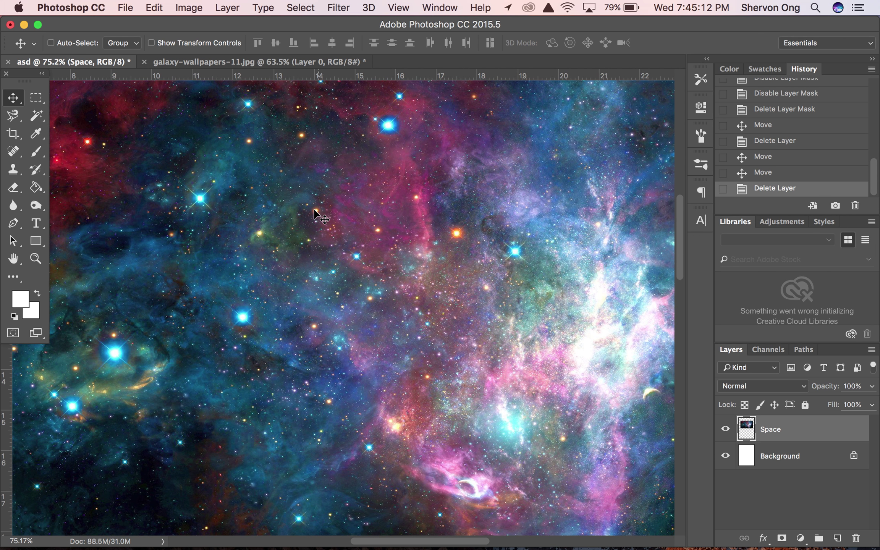
pyautogui.scroll(2, 321, 213)
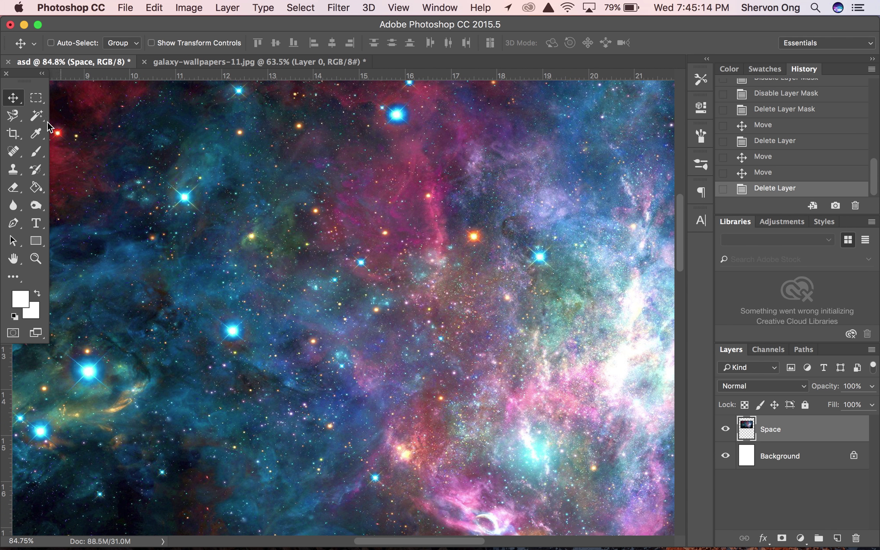
# Pick the Spot Healing Brush and heal two orange stars with an 80 px brush
pyautogui.click(14, 156)
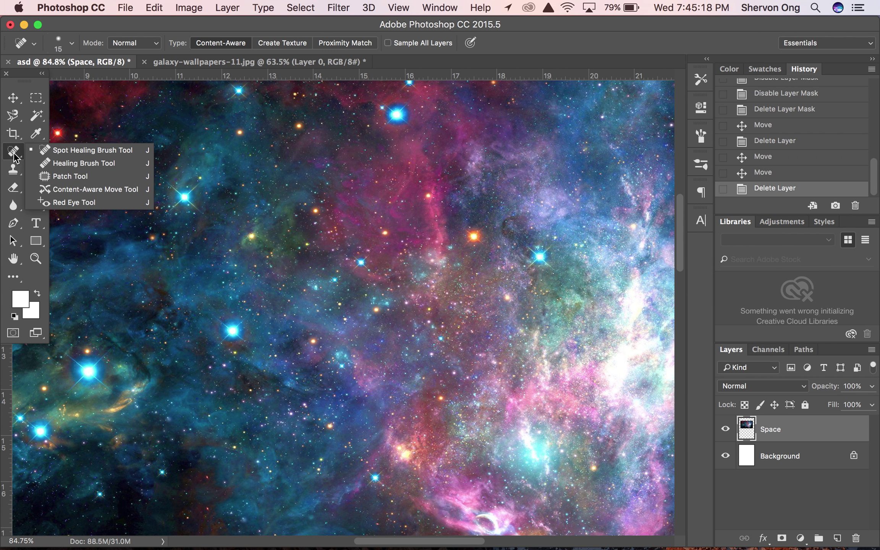
pyautogui.click(14, 156)
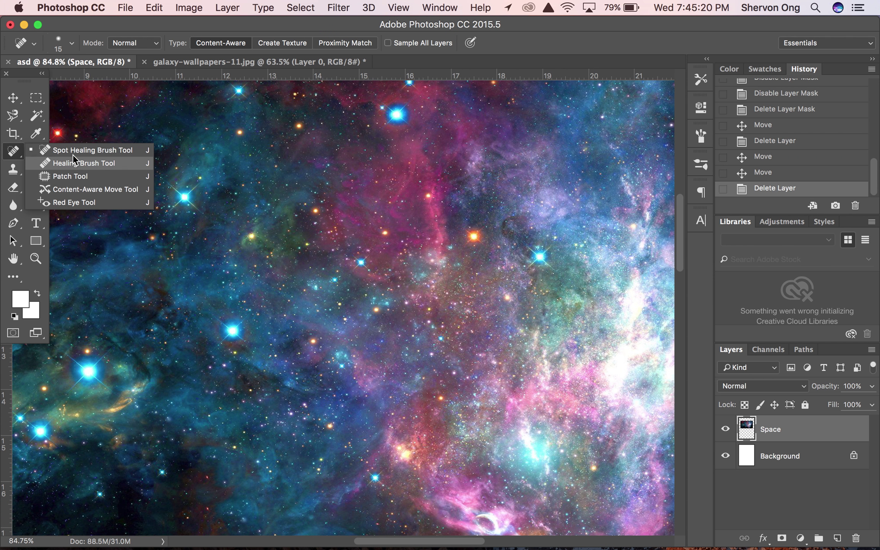
pyautogui.click(11, 149)
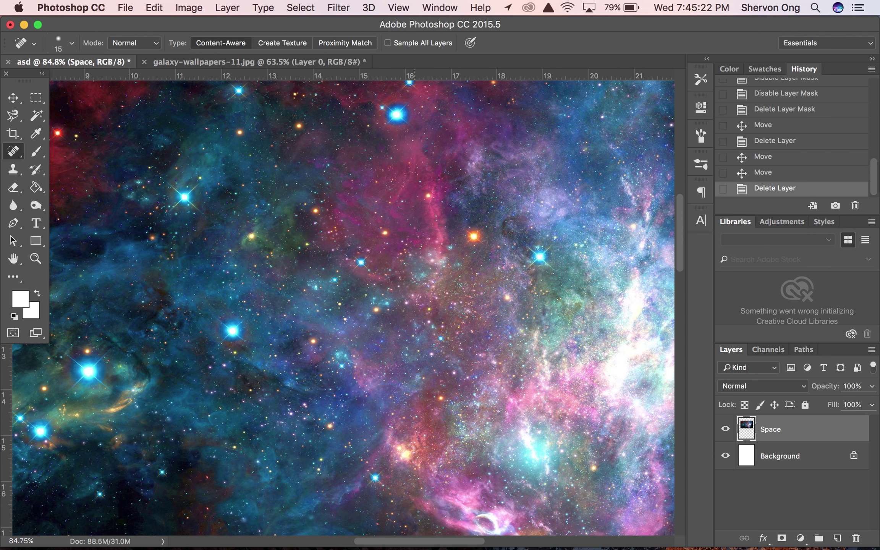
pyautogui.press(']')
pyautogui.press(']')
pyautogui.press(']')
pyautogui.press(']')
pyautogui.press(']')
pyautogui.press('[')
pyautogui.press('[')
pyautogui.click(315, 210)
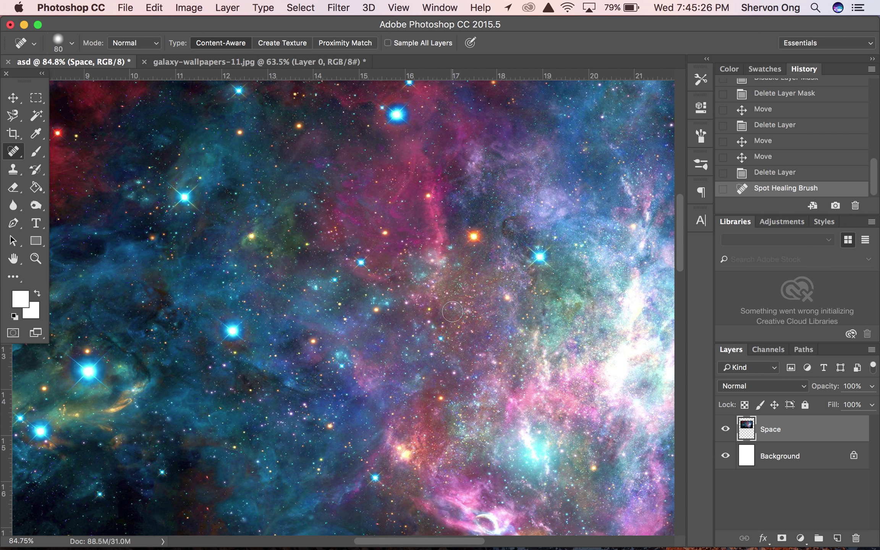
pyautogui.click(298, 124)
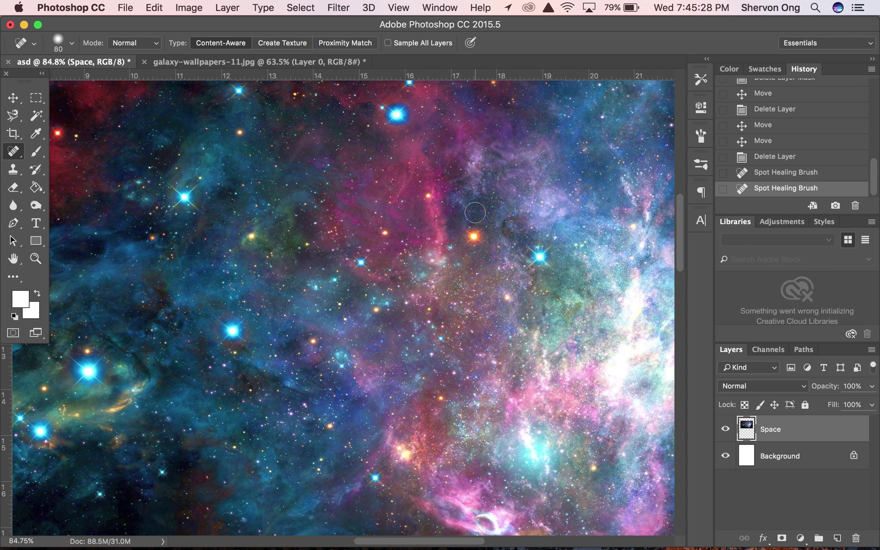
# Heal the bright blue star with a 150 px Spot Healing brush
pyautogui.press(']')
pyautogui.press(']')
pyautogui.press(']')
pyautogui.press(']')
pyautogui.click(397, 114)
pyautogui.press('[')
pyautogui.press('[')
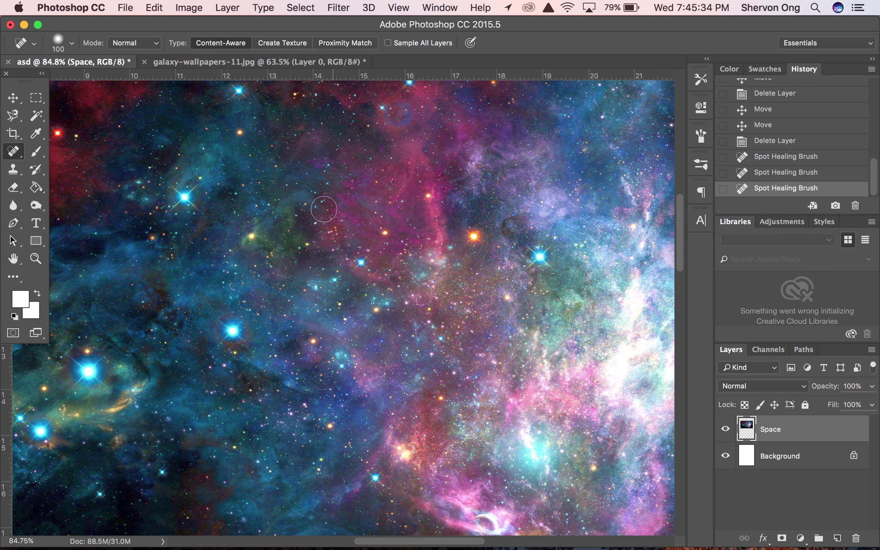
pyautogui.scroll(1, 308, 209)
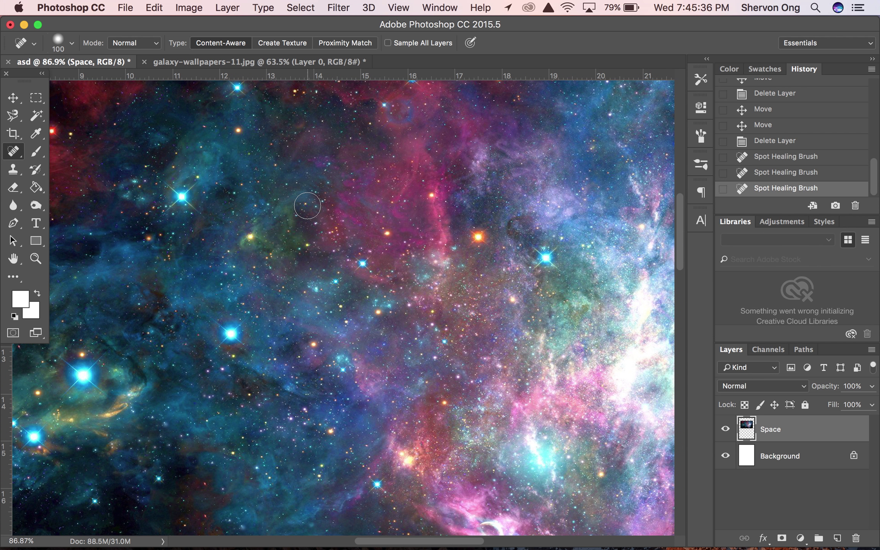
pyautogui.scroll(2, 231, 225)
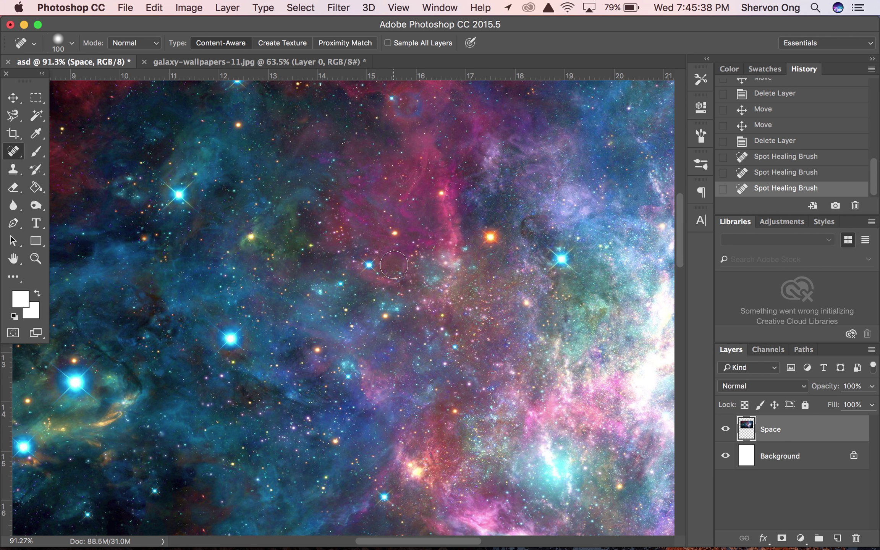
pyautogui.scroll(-3, 395, 265)
# Switch to the Move tool and navigate the canvas to the galaxy's left side
pyautogui.press('v')
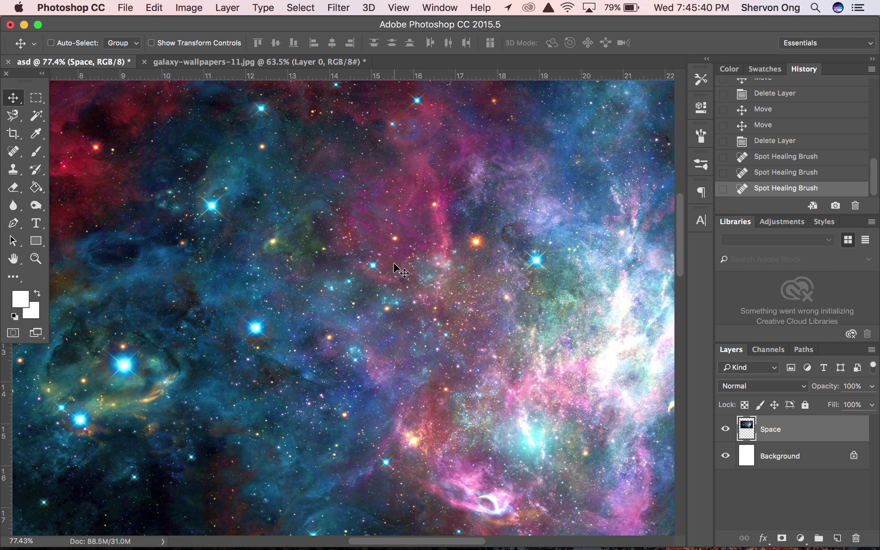
pyautogui.scroll(5, 394, 265)
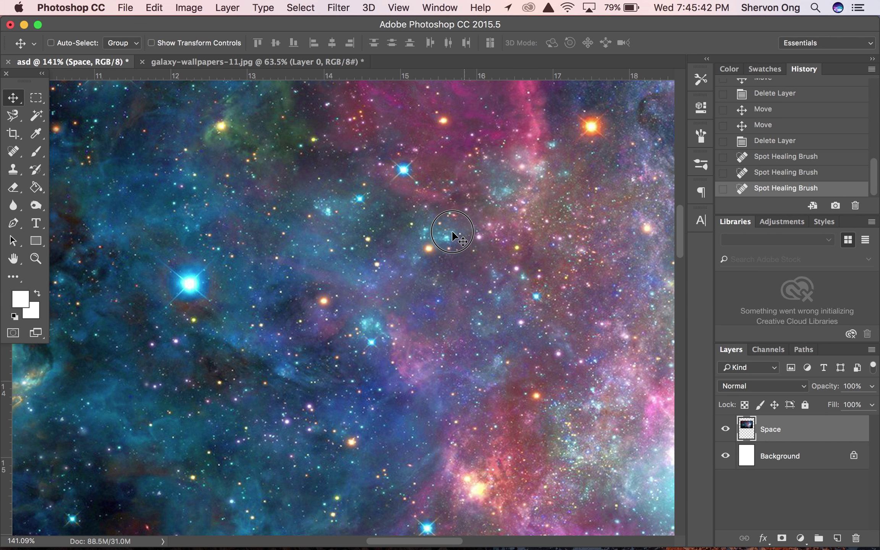
pyautogui.scroll(-5, 447, 235)
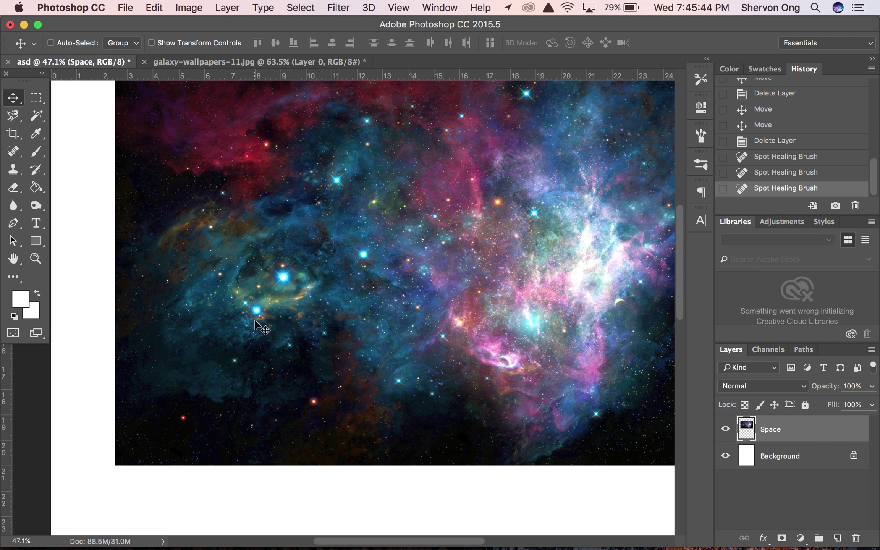
pyautogui.scroll(1, 260, 327)
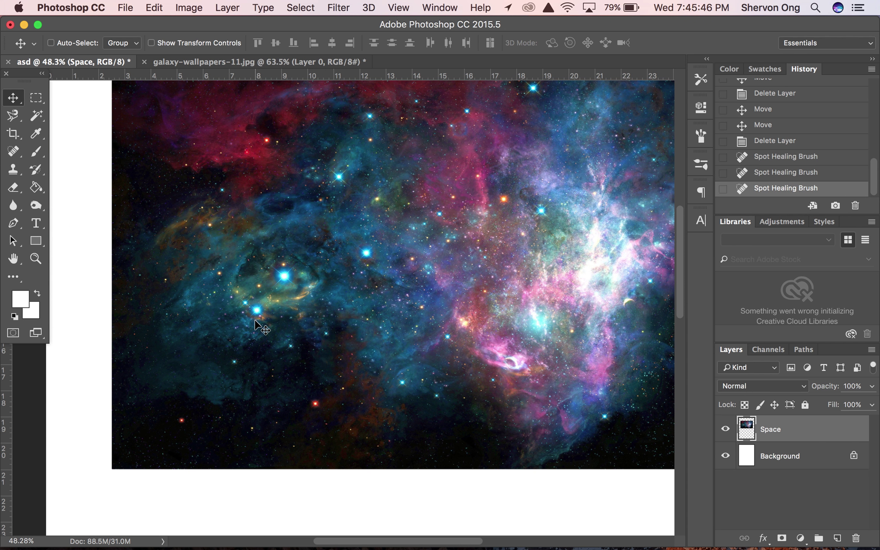
pyautogui.scroll(-3, 288, 284)
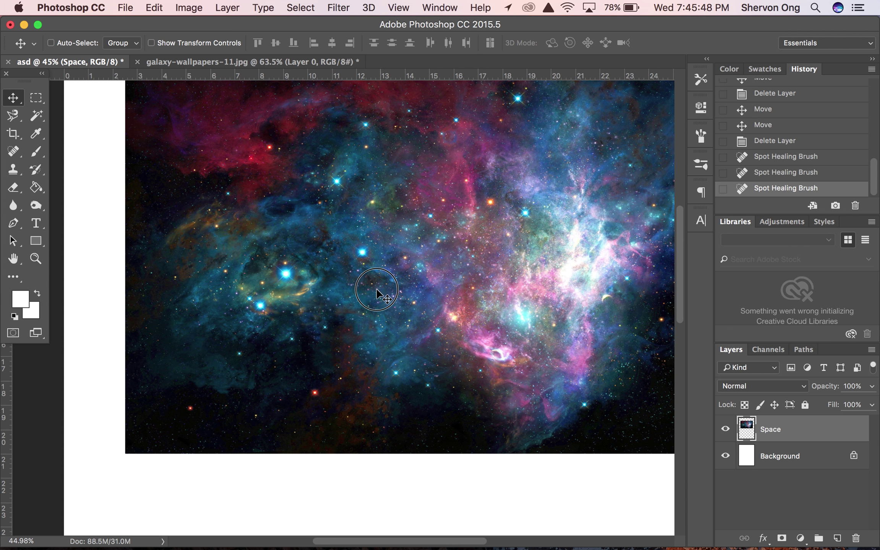
pyautogui.hscroll(3, 376, 295)
pyautogui.scroll(1, 376, 294)
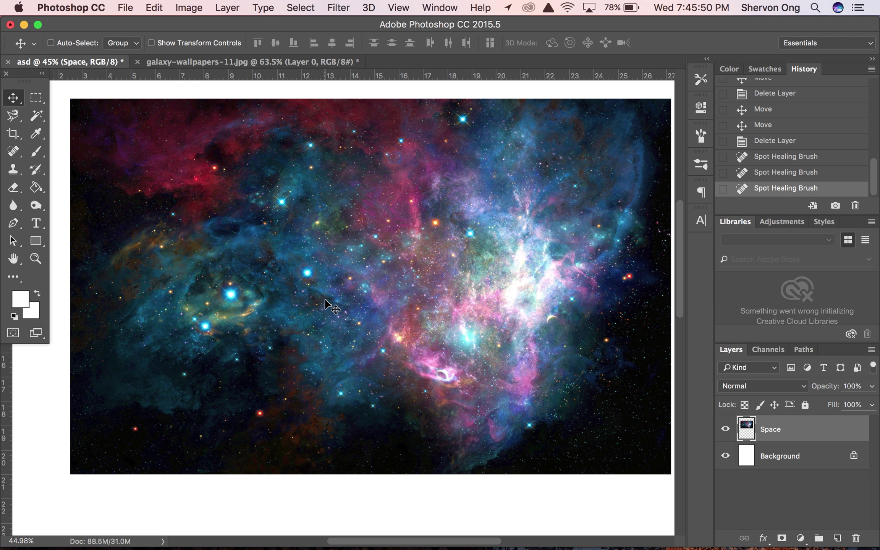
# Dim the star cluster on the galaxy's left with a very large Spot Healing brush
pyautogui.press('j')
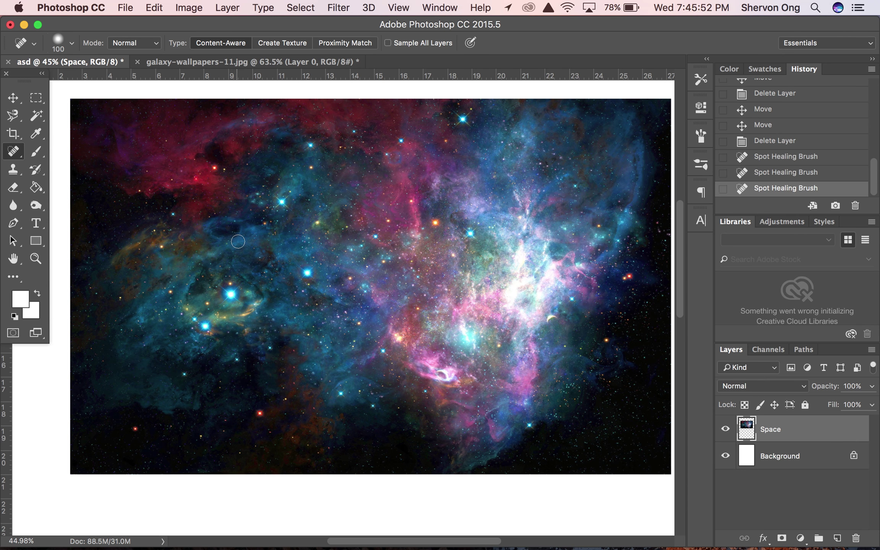
pyautogui.press(']')
pyautogui.press(']')
pyautogui.press(']')
pyautogui.press(']')
pyautogui.press(']')
pyautogui.press('[')
pyautogui.scroll(-1, 228, 293)
pyautogui.press(']')
pyautogui.press(']')
pyautogui.press(']')
pyautogui.press(']')
pyautogui.press(']')
pyautogui.press(']')
pyautogui.press(']')
pyautogui.press(']')
pyautogui.press(']')
pyautogui.press(']')
pyautogui.press(']')
pyautogui.press(']')
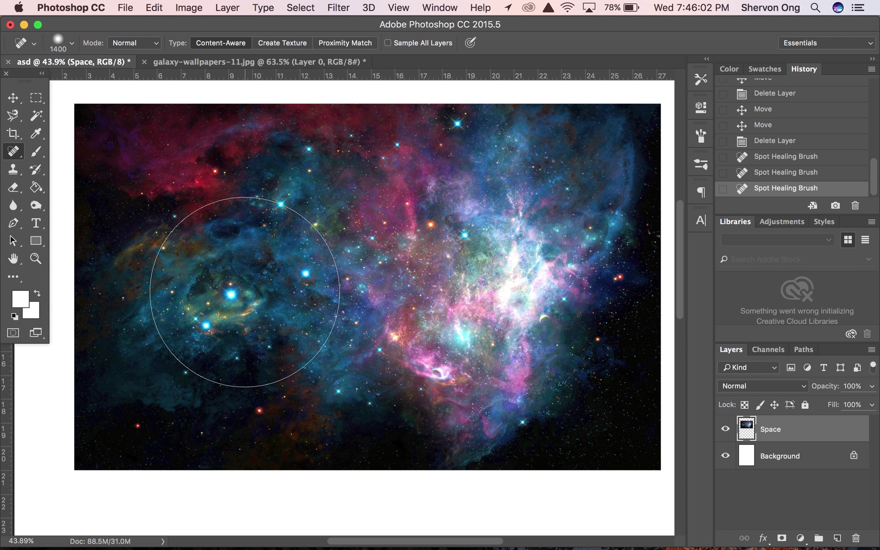
pyautogui.click(243, 291)
pyautogui.press(']')
pyautogui.press(']')
pyautogui.press(']')
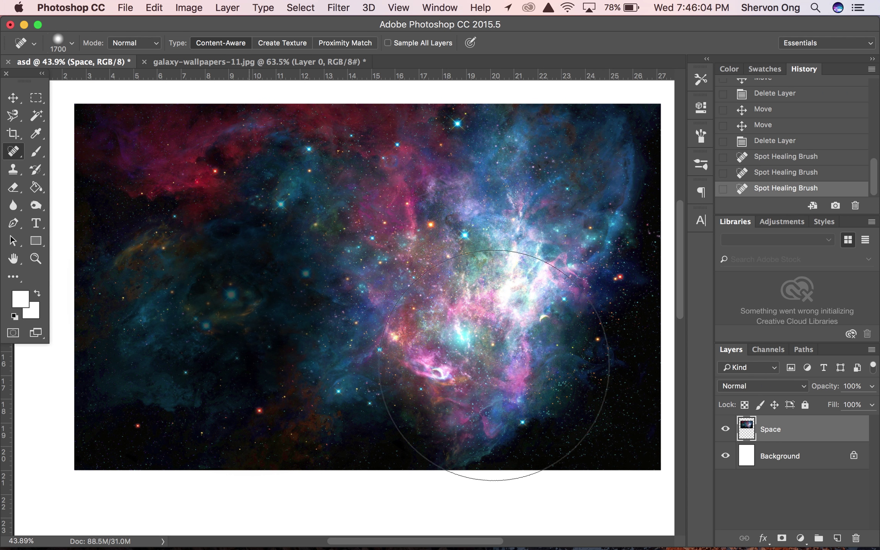
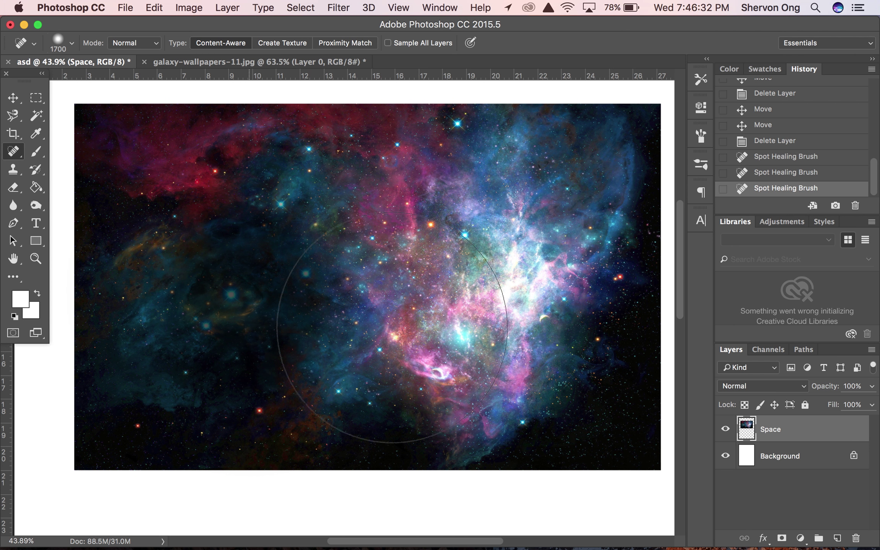
# Finish the Spot Healing touch-up in the galaxy's middle, then return to Spot Healing
pyautogui.moveTo(305, 542)
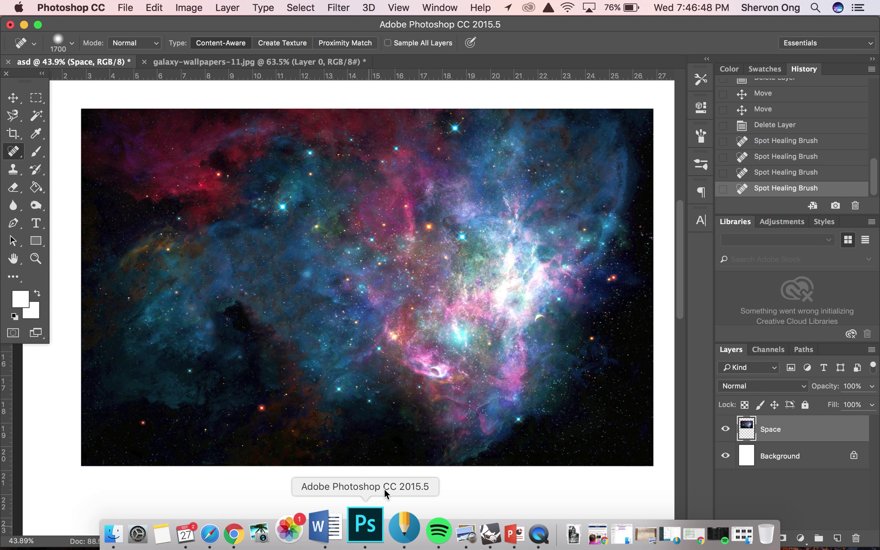
pyautogui.rightClick(370, 523)
pyautogui.click(416, 425)
pyautogui.press('v')
pyautogui.scroll(-5, 413, 428)
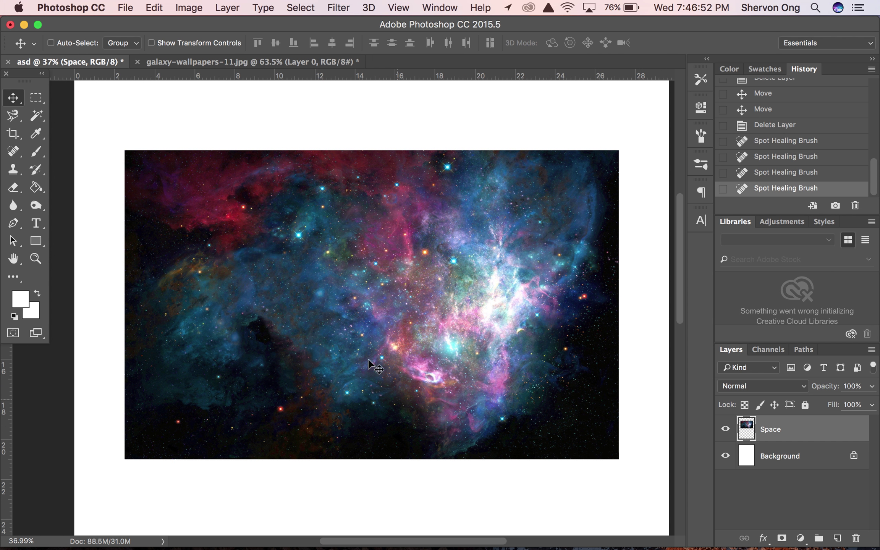
pyautogui.scroll(-1, 378, 373)
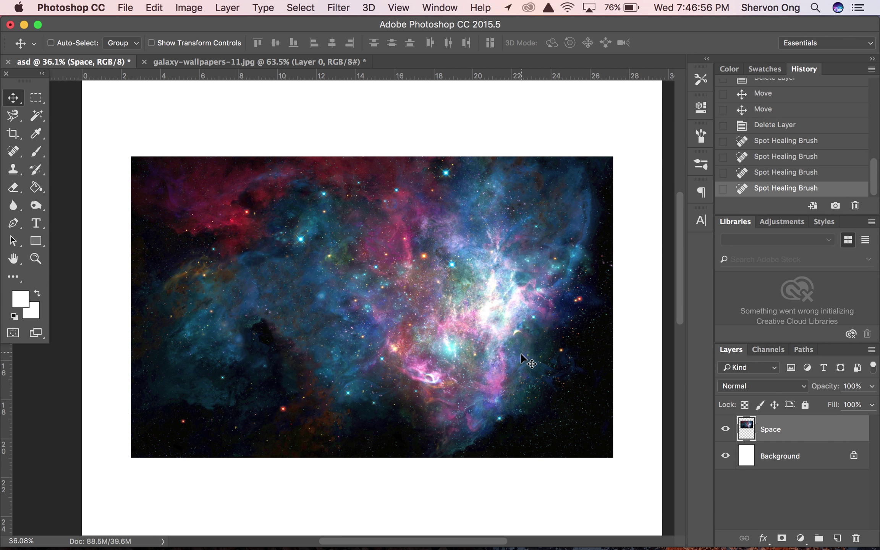
pyautogui.scroll(1, 533, 369)
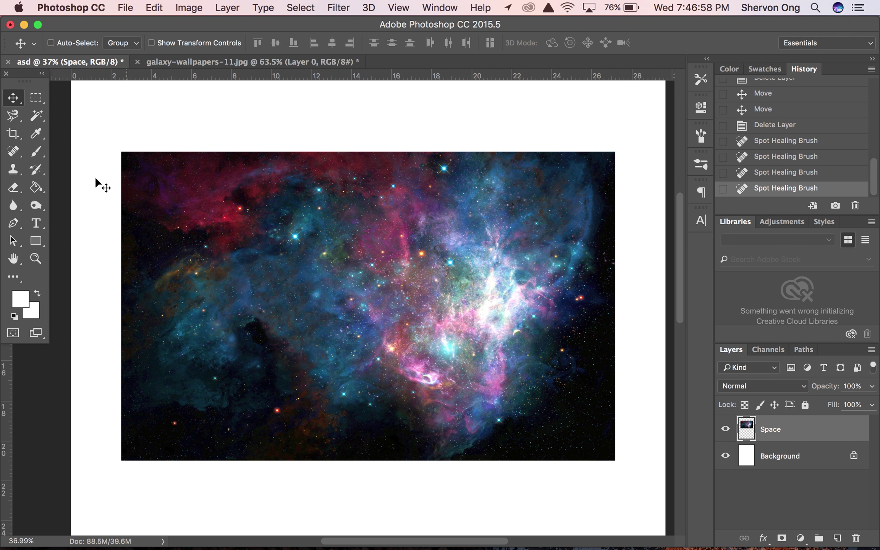
pyautogui.click(14, 151)
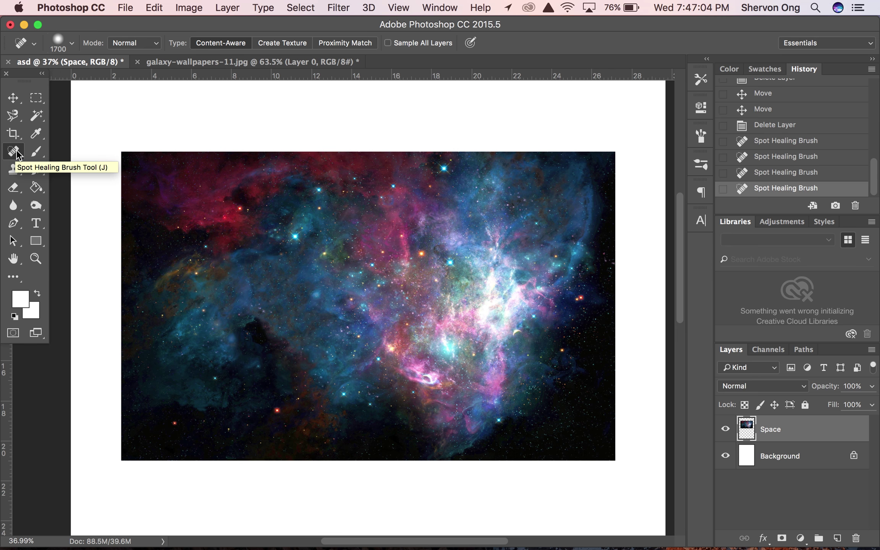
# Set the Clone Stamp brush to 400 and sample the bright star as source
pyautogui.click(13, 170)
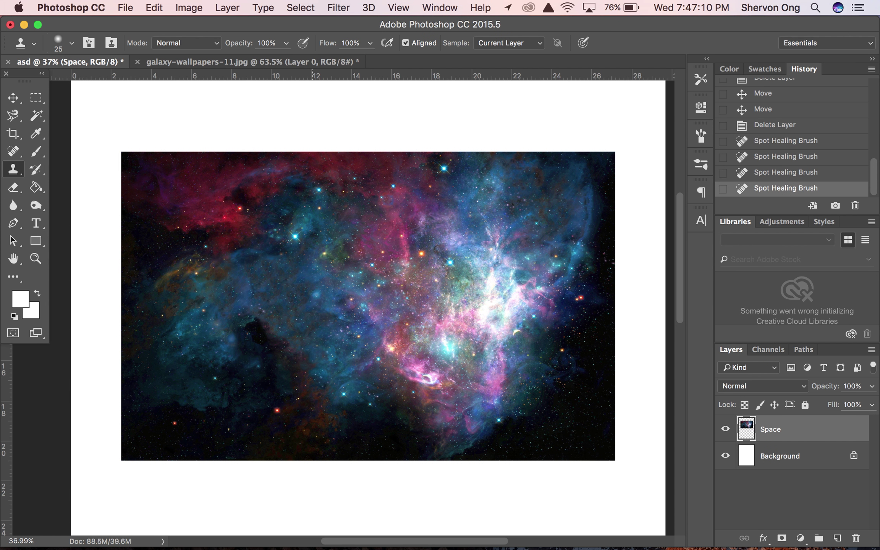
pyautogui.press(']')
pyautogui.press(']')
pyautogui.press(']')
pyautogui.press(']')
pyautogui.press(']')
pyautogui.press(']')
pyautogui.press(']')
pyautogui.press(']')
pyautogui.press(']')
pyautogui.press(']')
pyautogui.press('[')
pyautogui.press('v')
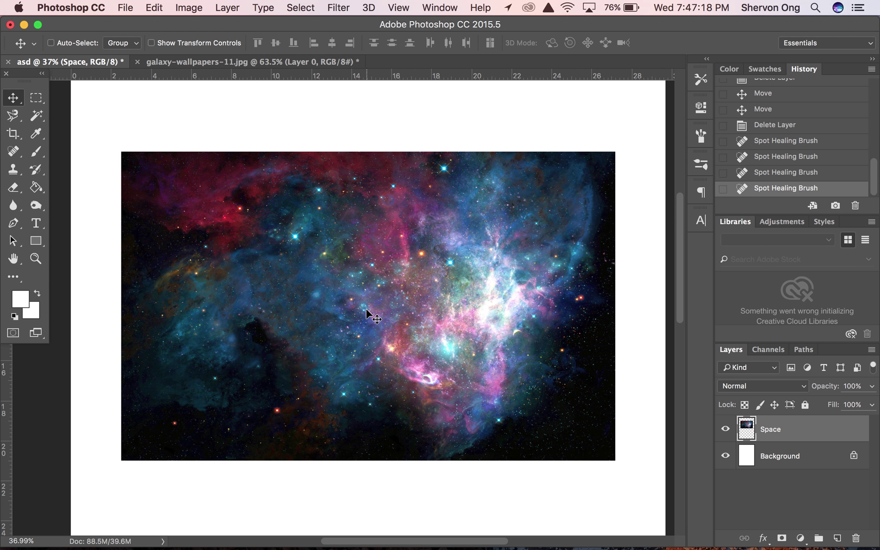
pyautogui.click(13, 169)
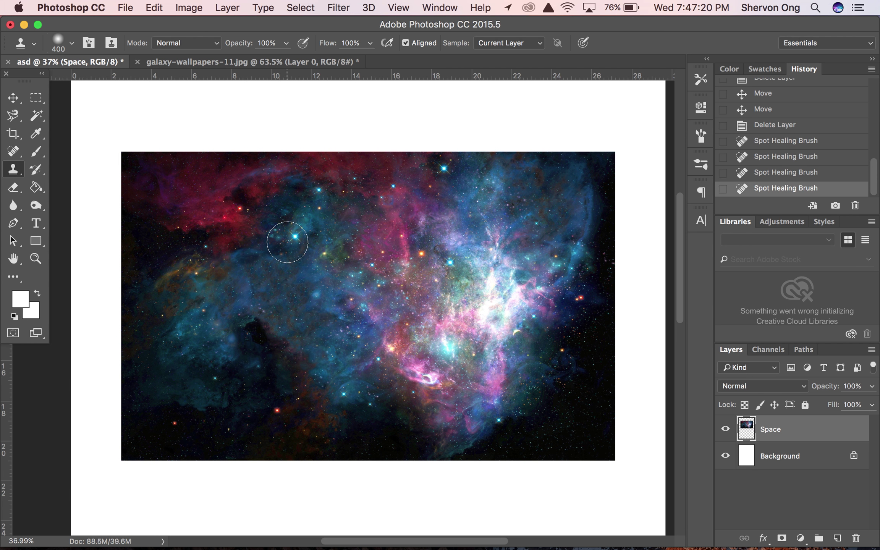
pyautogui.press('alt')
pyautogui.keyDown('alt'); pyautogui.click(295, 237); pyautogui.keyUp('alt')
# Paint cloned stars and nebula over the dark lower-right corner, resampling the orange star
pyautogui.moveTo(352, 255); pyautogui.dragTo(388, 275)
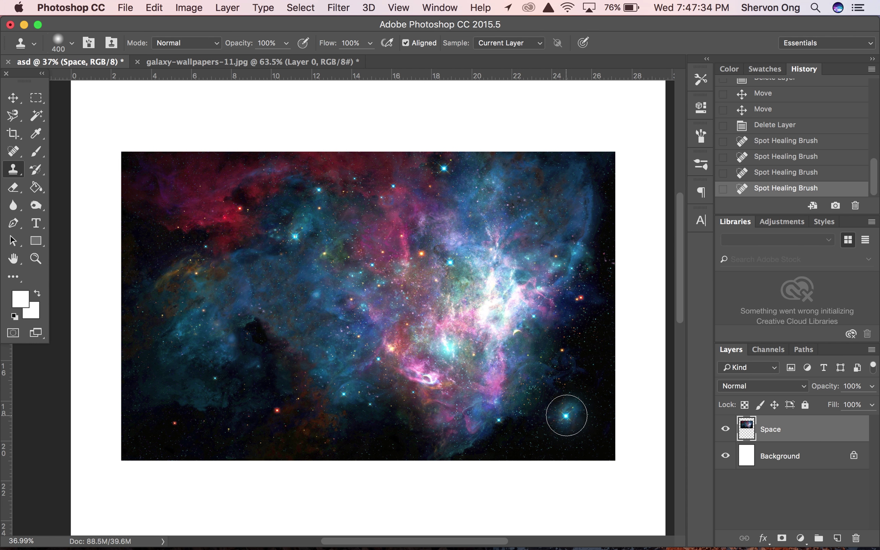
pyautogui.click(567, 416)
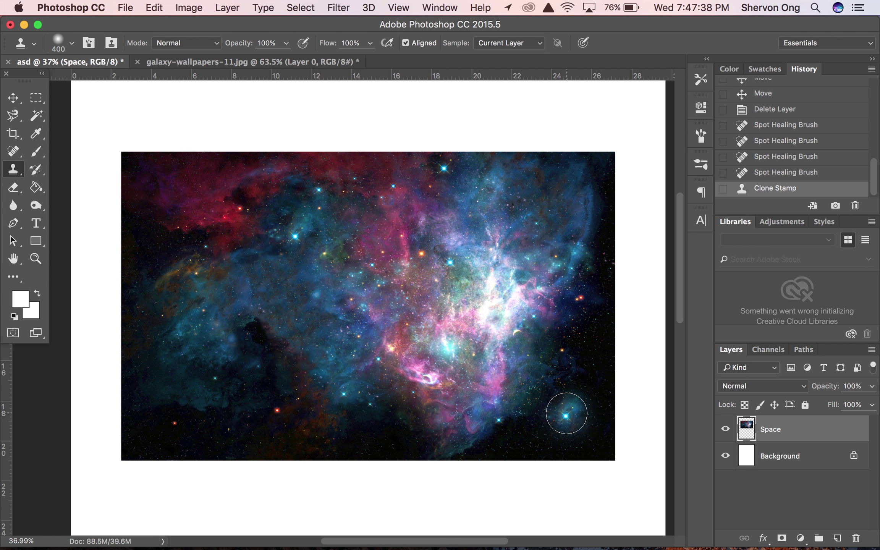
pyautogui.moveTo(566, 413); pyautogui.dragTo(549, 416)
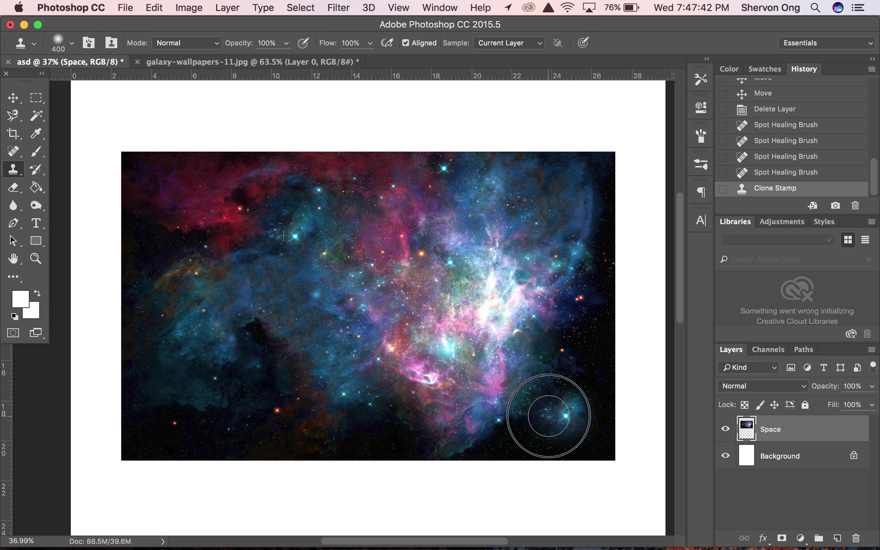
pyautogui.moveTo(549, 416)
pyautogui.mouseDown()
pyautogui.moveTo(491, 426)
pyautogui.moveTo(574, 437)
pyautogui.mouseUp()
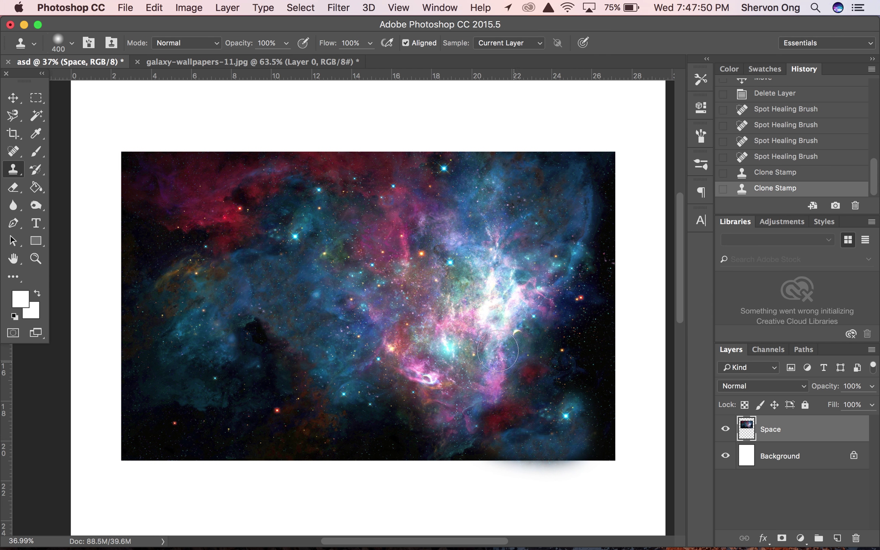
pyautogui.keyDown('alt'); pyautogui.click(422, 254); pyautogui.keyUp('alt')
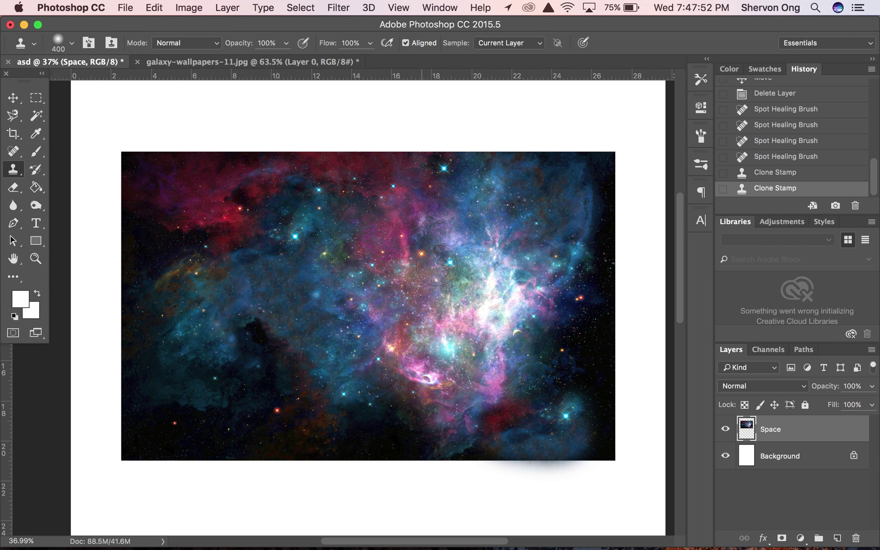
pyautogui.click(598, 417)
pyautogui.moveTo(598, 417); pyautogui.dragTo(584, 447)
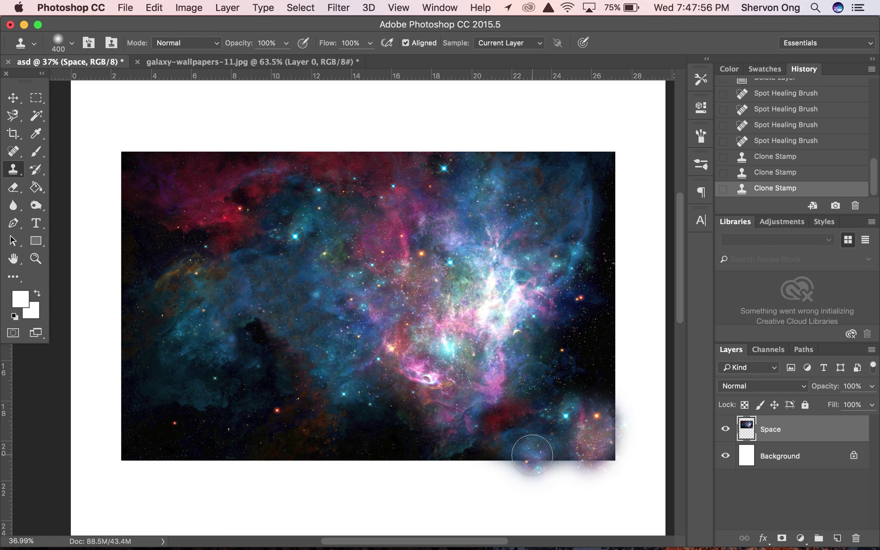
pyautogui.press('v')
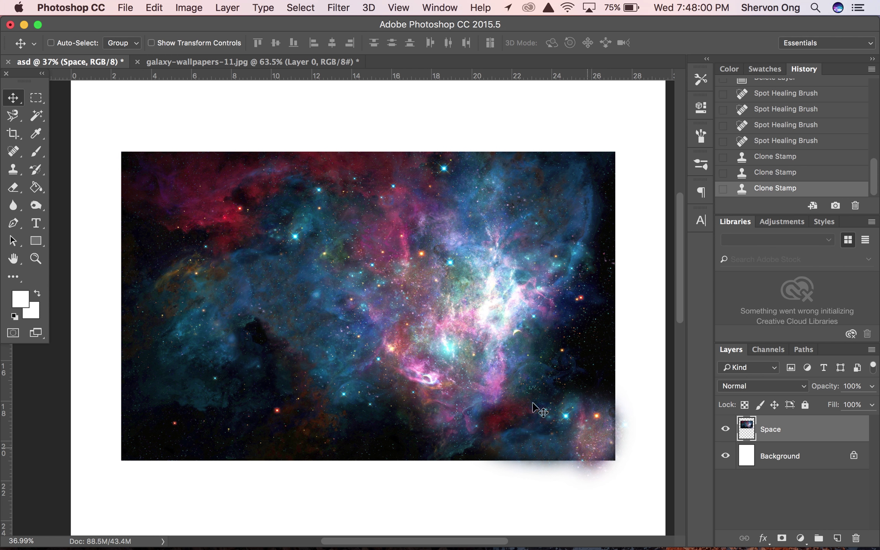
# Convert the Space layer to a Smart Object from its Layers panel menu
pyautogui.scroll(-1, 404, 273)
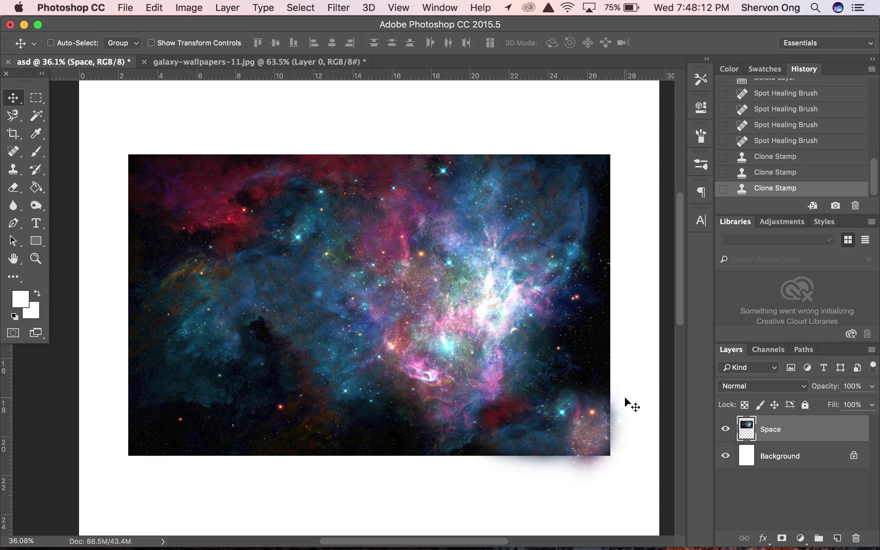
pyautogui.scroll(-1, 596, 384)
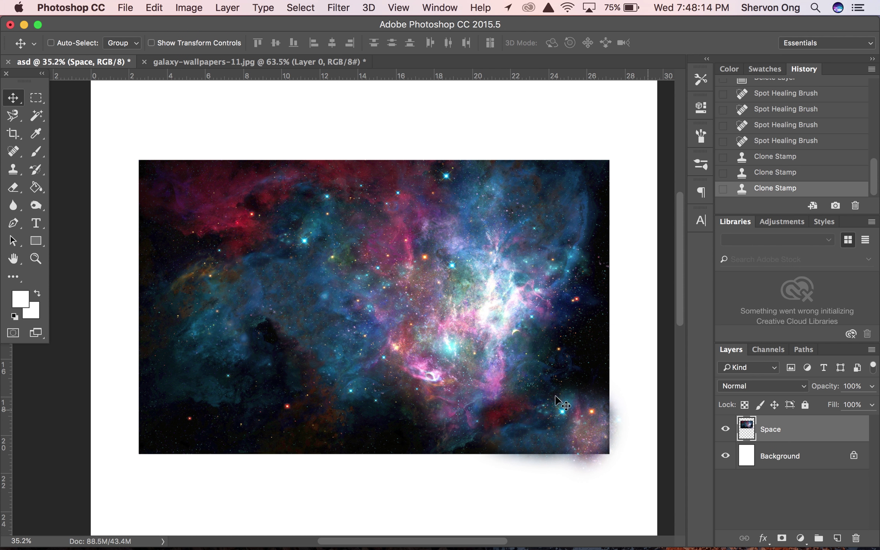
pyautogui.rightClick(782, 431)
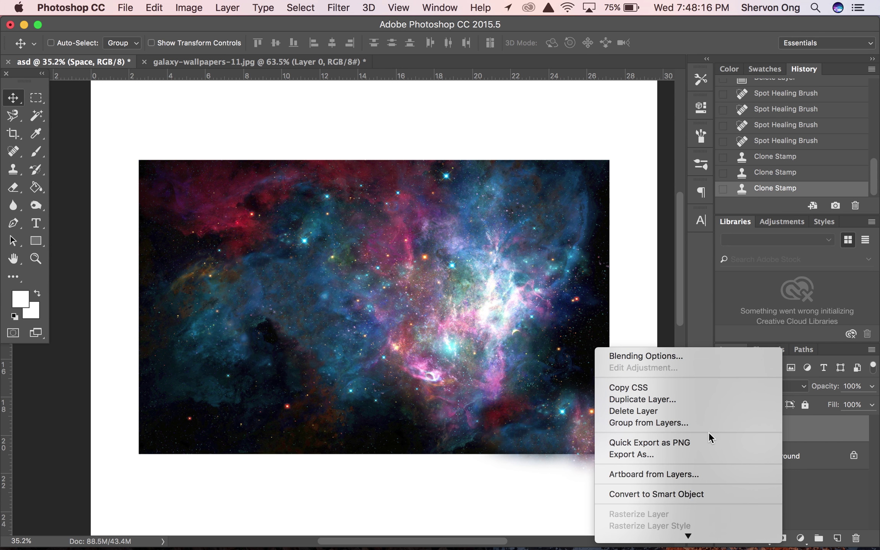
pyautogui.click(683, 470)
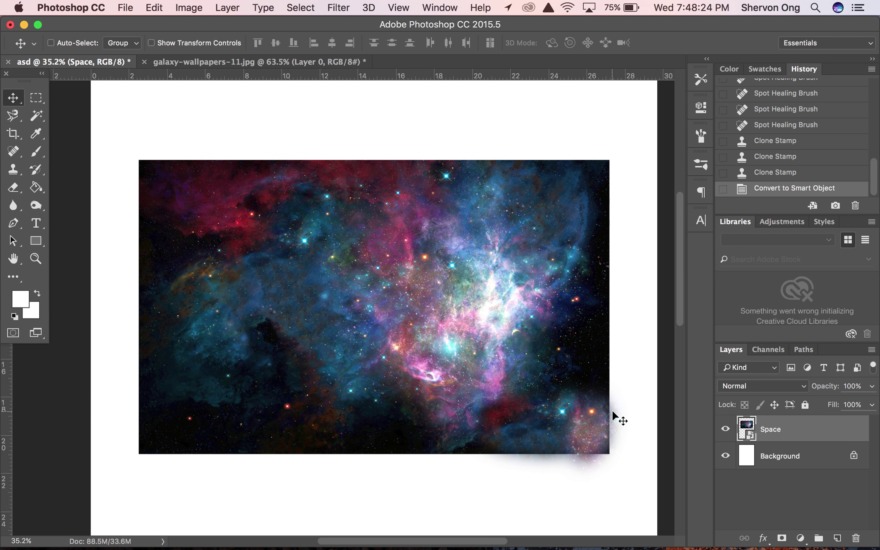
pyautogui.scroll(-1, 605, 387)
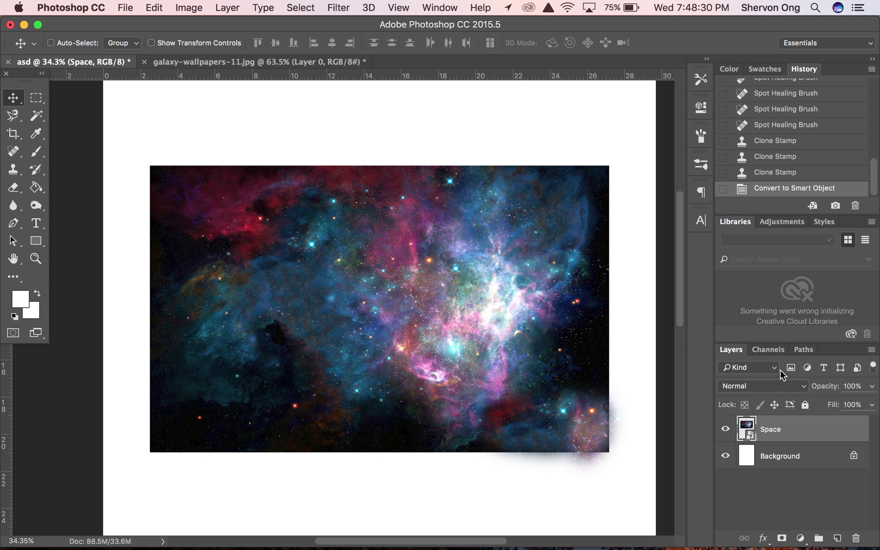
pyautogui.scroll(-1, 497, 352)
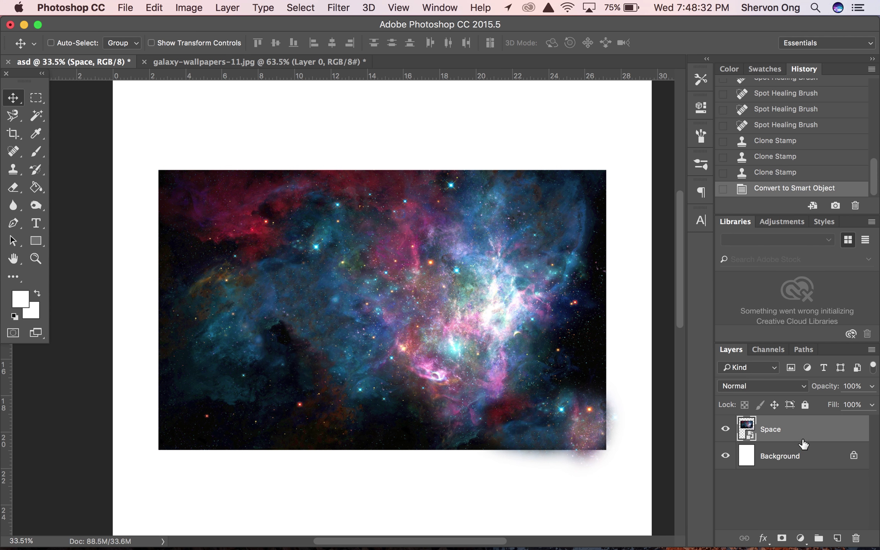
# Add a Stroke layer style to the Space layer in pure red ff0000
pyautogui.rightClick(780, 445)
pyautogui.press('Escape')
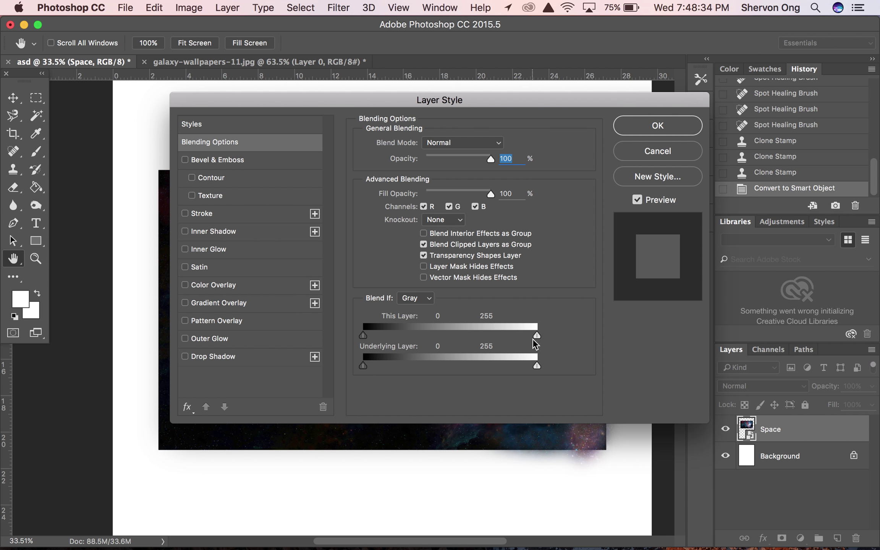
pyautogui.moveTo(344, 91); pyautogui.dragTo(473, 93)
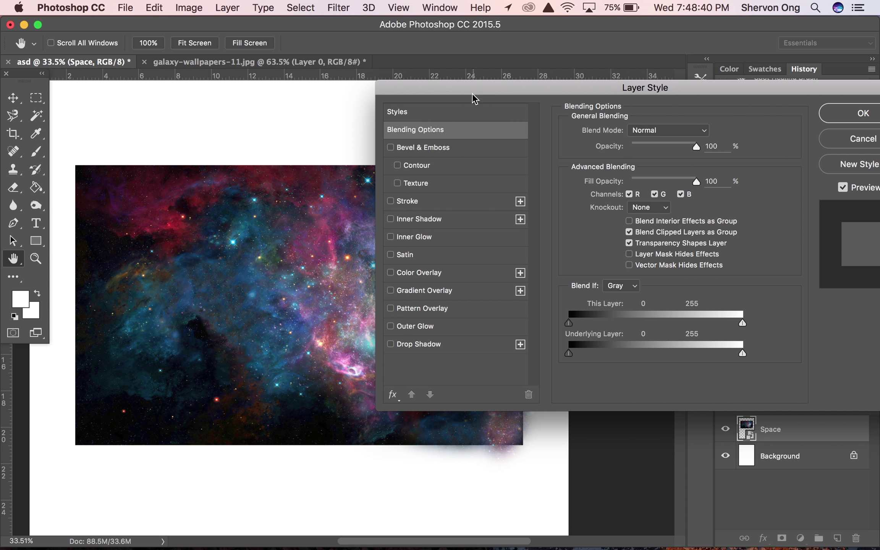
pyautogui.click(432, 202)
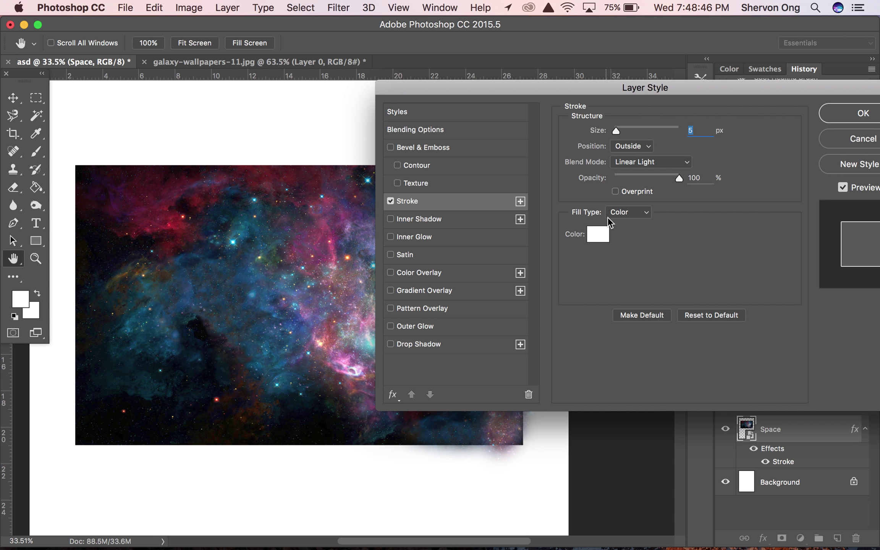
pyautogui.click(607, 233)
pyautogui.moveTo(629, 275); pyautogui.dragTo(669, 261)
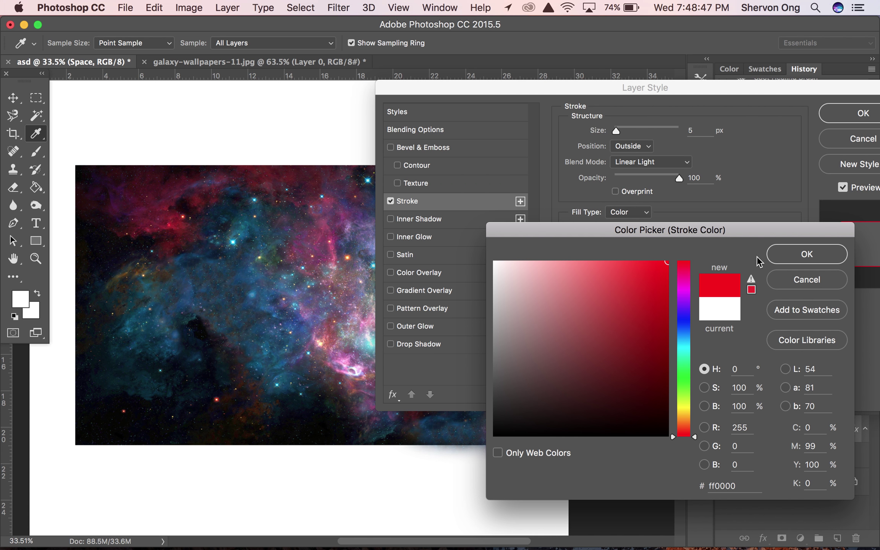
pyautogui.click(790, 249)
# Make the red stroke 73 px thick and position it Inside
pyautogui.moveTo(751, 82); pyautogui.dragTo(667, 190)
pyautogui.moveTo(560, 201); pyautogui.dragTo(677, 175)
pyautogui.moveTo(651, 211); pyautogui.dragTo(668, 211)
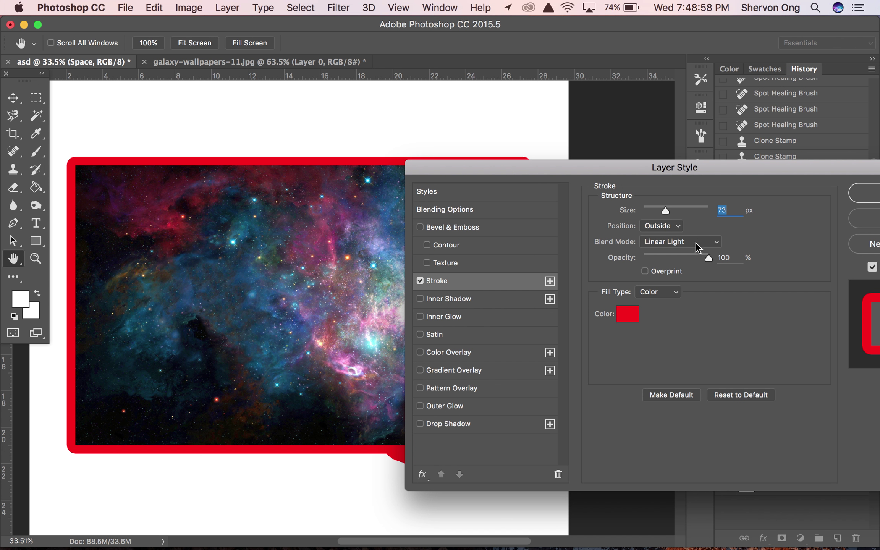
pyautogui.click(679, 231)
pyautogui.click(670, 245)
pyautogui.click(673, 229)
pyautogui.click(673, 218)
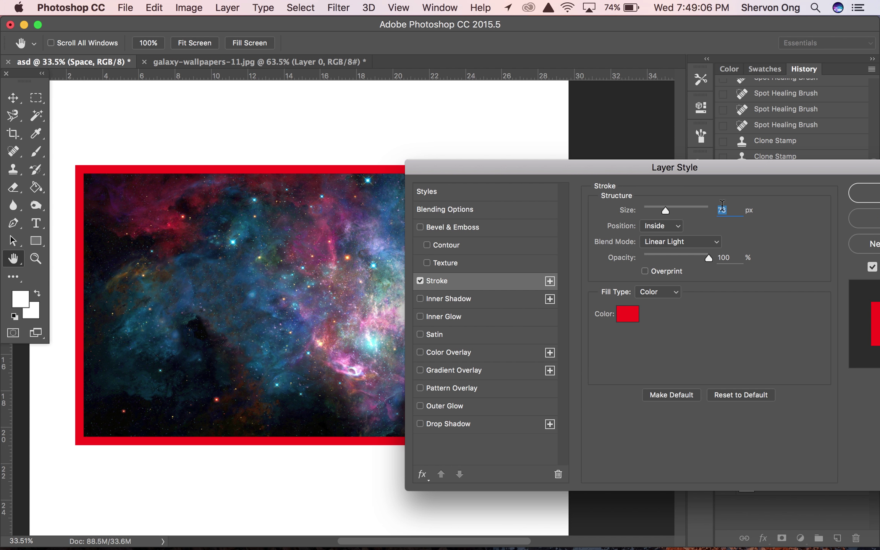
# Add an Inner Shadow and apply both layer styles
pyautogui.moveTo(725, 170); pyautogui.dragTo(706, 174)
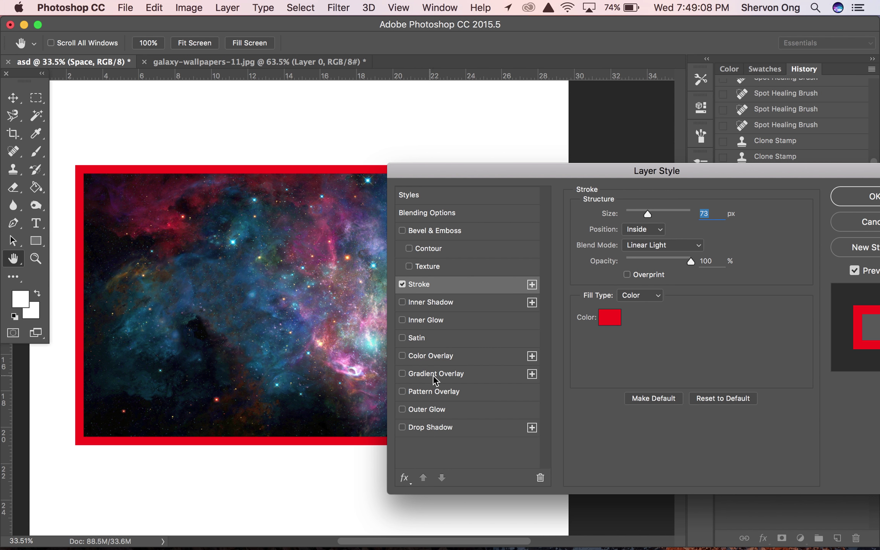
pyautogui.click(432, 302)
pyautogui.moveTo(665, 174); pyautogui.dragTo(511, 173)
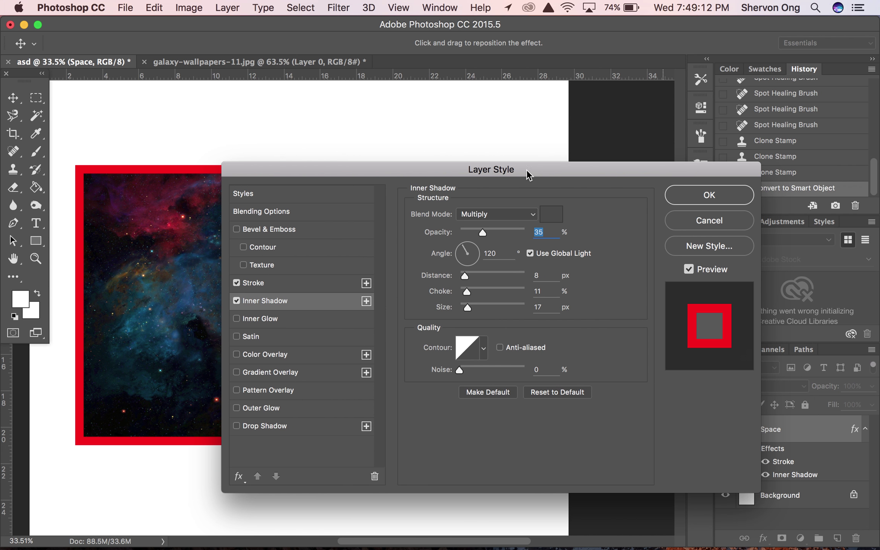
pyautogui.click(715, 197)
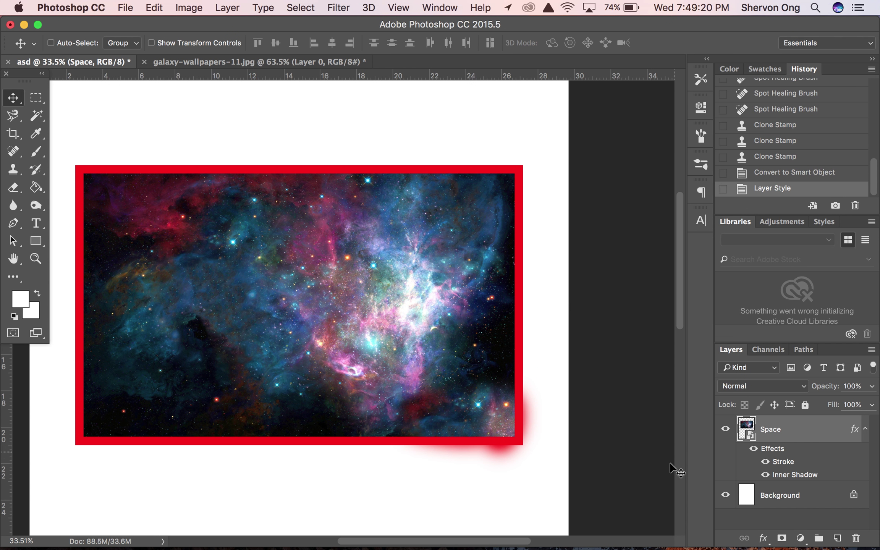
# After browsing the Downloads stack, switch to PowerPoint and select the BAYON slide's Buddha photo
pyautogui.click(544, 539)
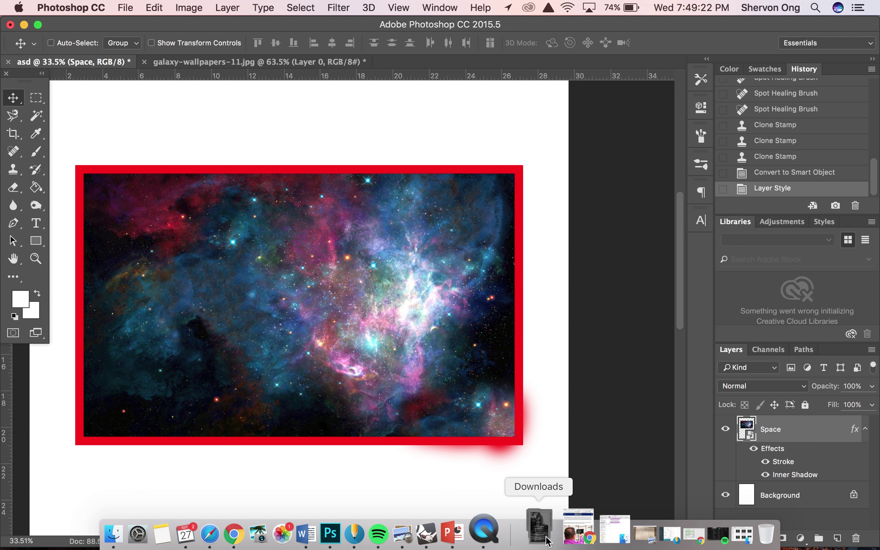
pyautogui.click(306, 151)
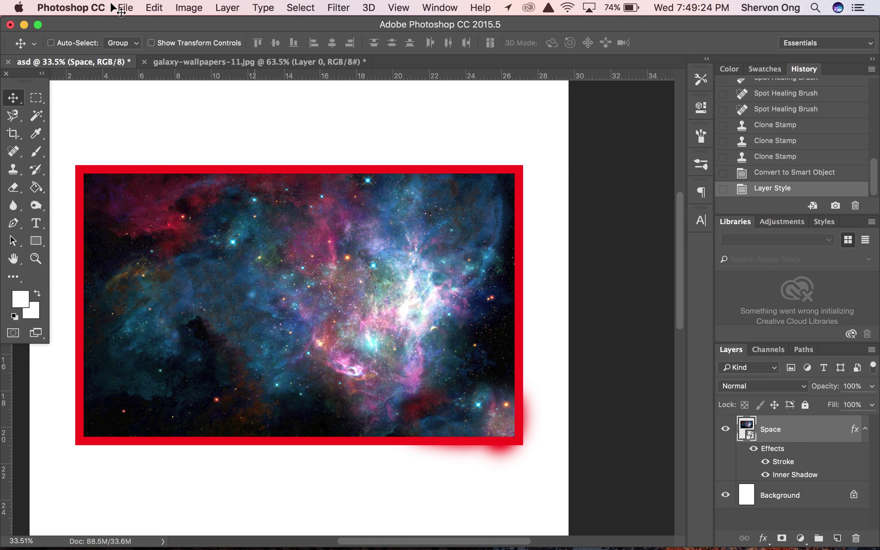
pyautogui.click(541, 535)
pyautogui.click(541, 538)
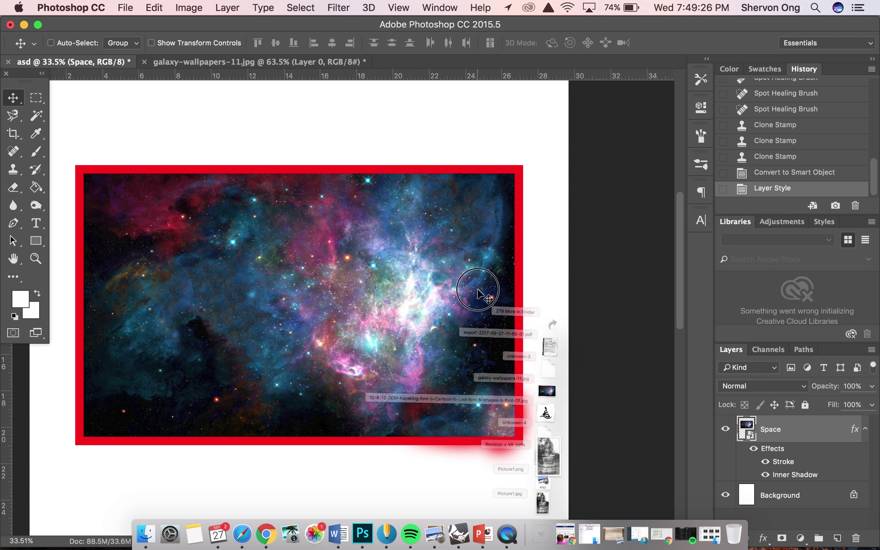
pyautogui.click(543, 541)
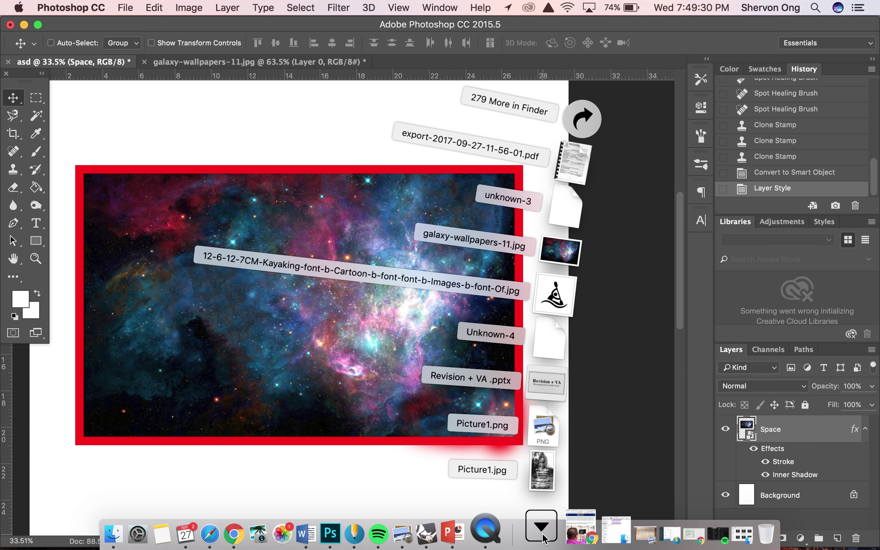
pyautogui.click(542, 539)
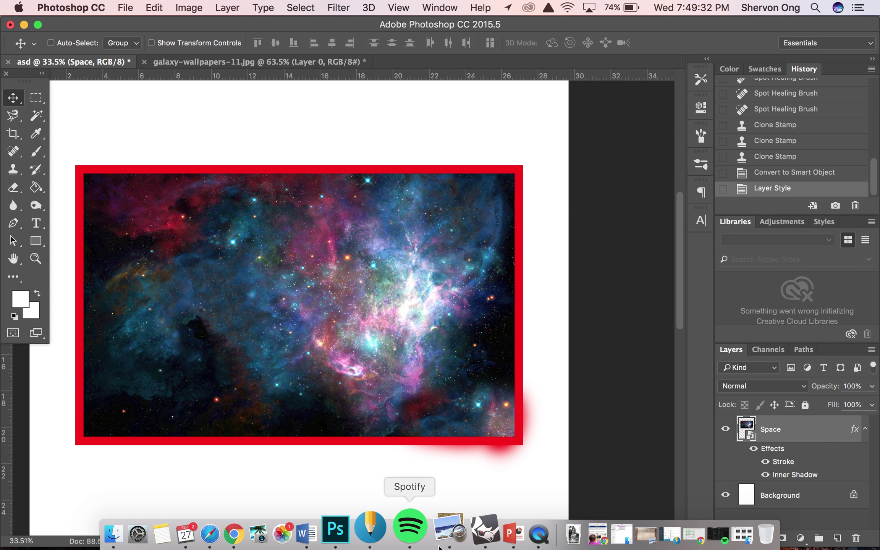
pyautogui.click(489, 530)
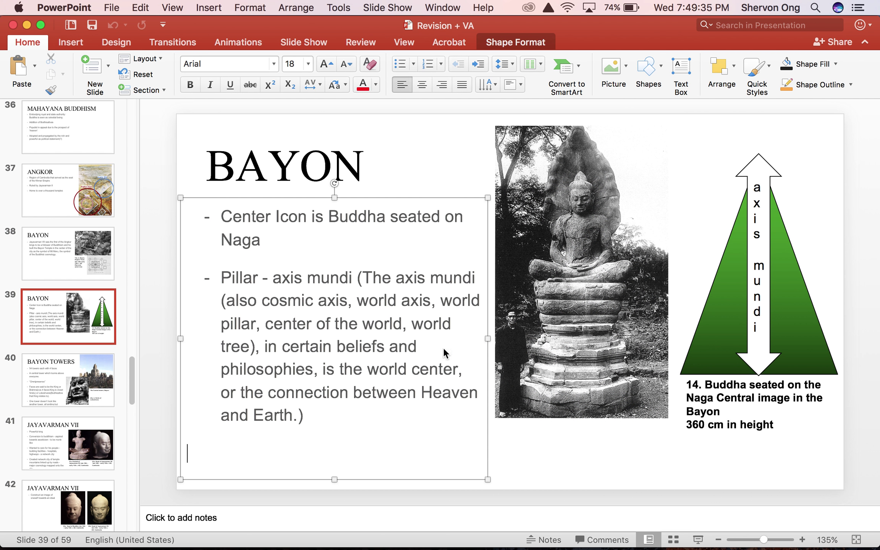
pyautogui.click(558, 323)
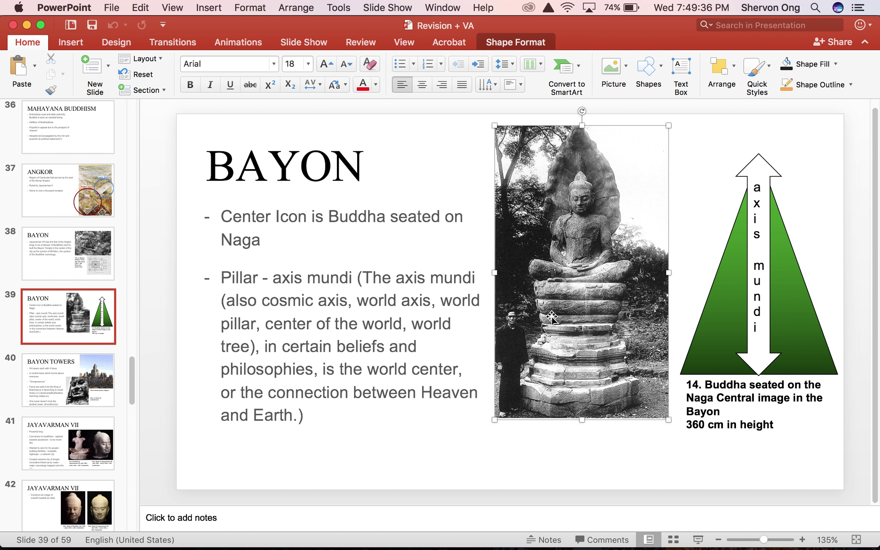
# Save the statue photo as Picture1.png on the Desktop, then deselect the slide
pyautogui.rightClick(557, 323)
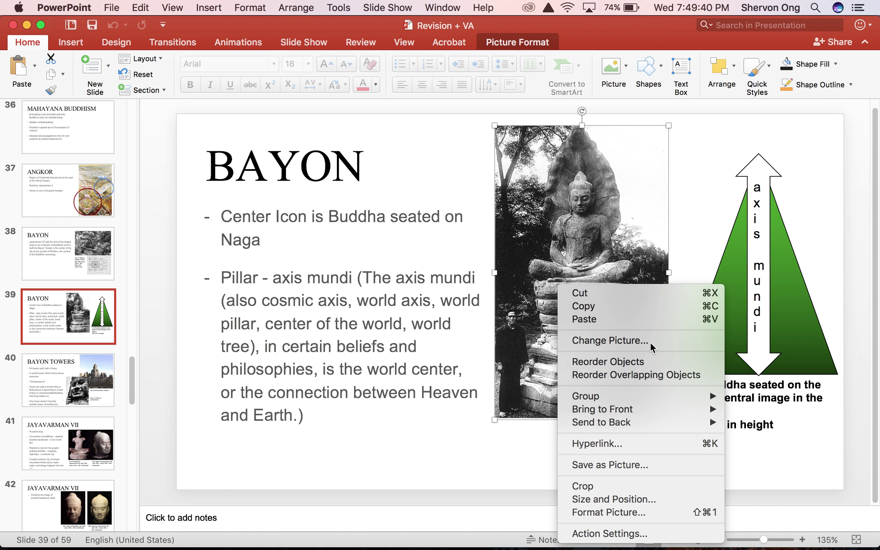
pyautogui.click(643, 464)
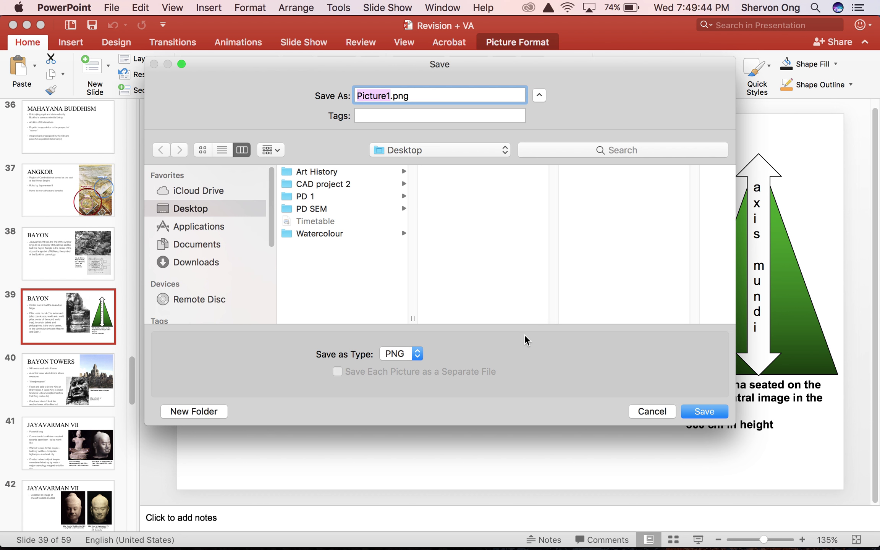
pyautogui.click(696, 413)
pyautogui.click(476, 478)
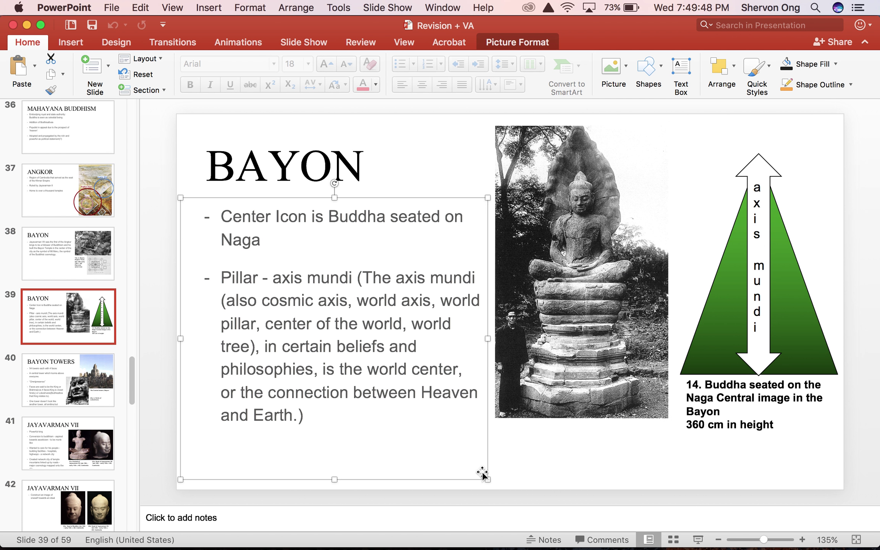
pyautogui.click(615, 464)
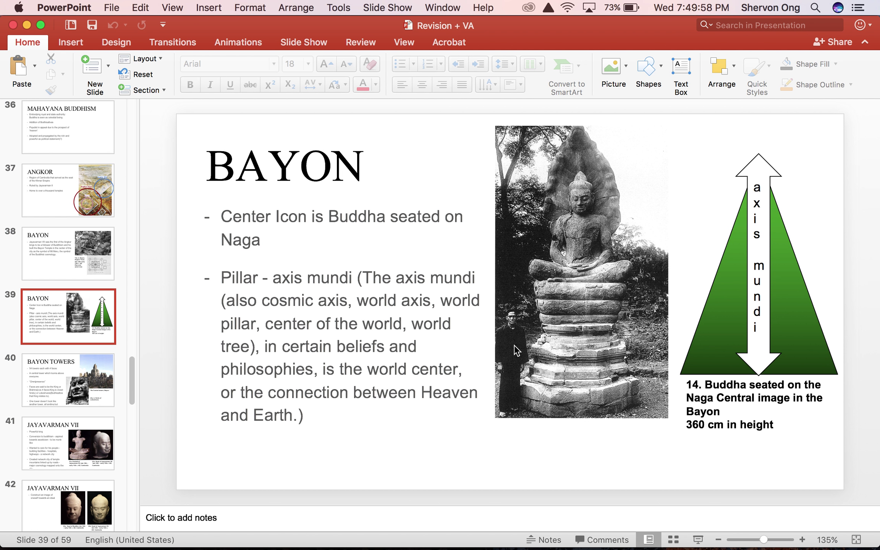
# Drag Picture1.png from the desktop onto Photoshop in the Dock
pyautogui.moveTo(542, 544)
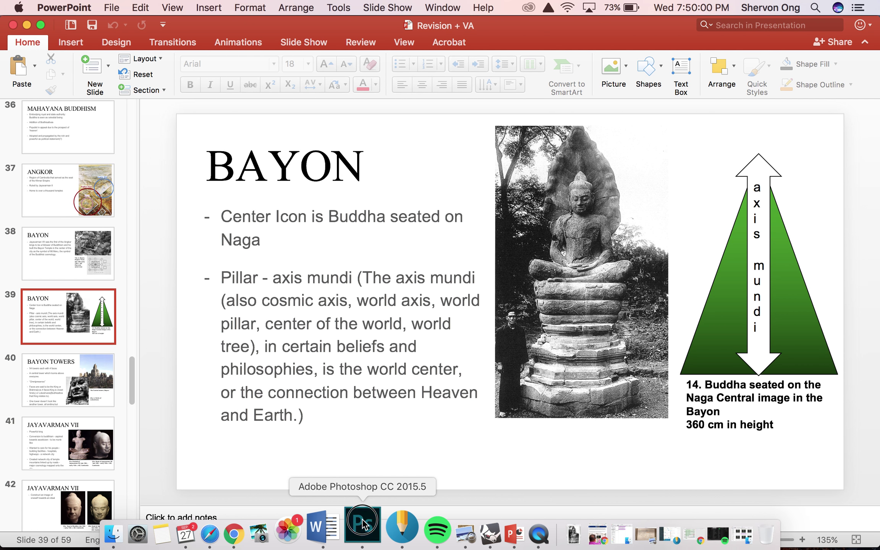
pyautogui.click(363, 525)
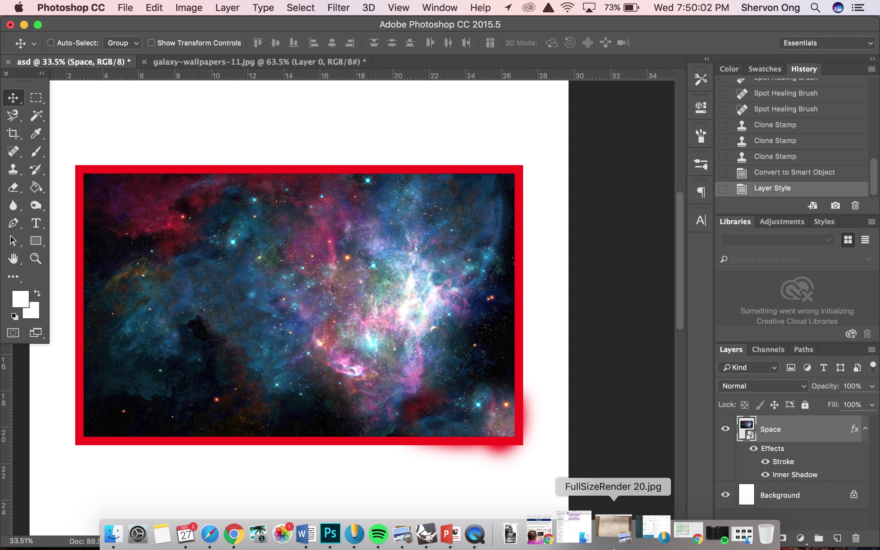
pyautogui.click(554, 536)
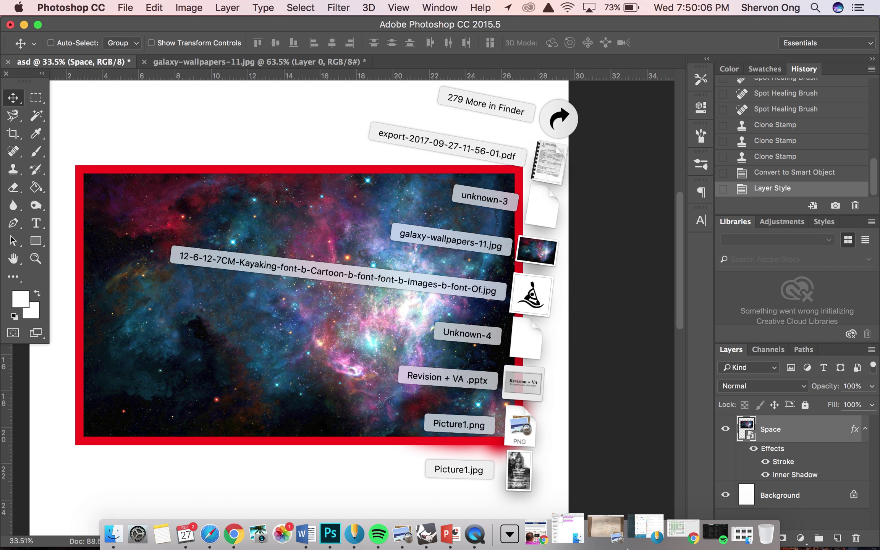
pyautogui.press('F11')
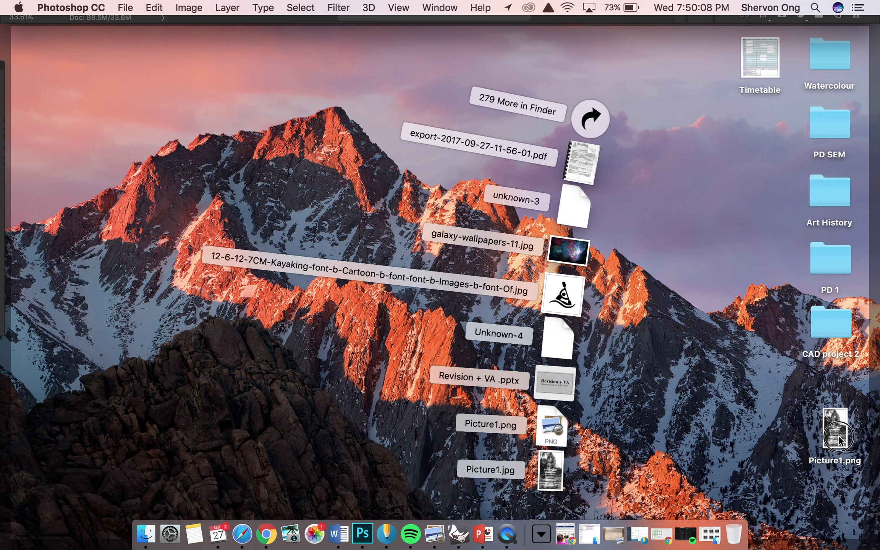
pyautogui.moveTo(839, 439); pyautogui.dragTo(533, 533)
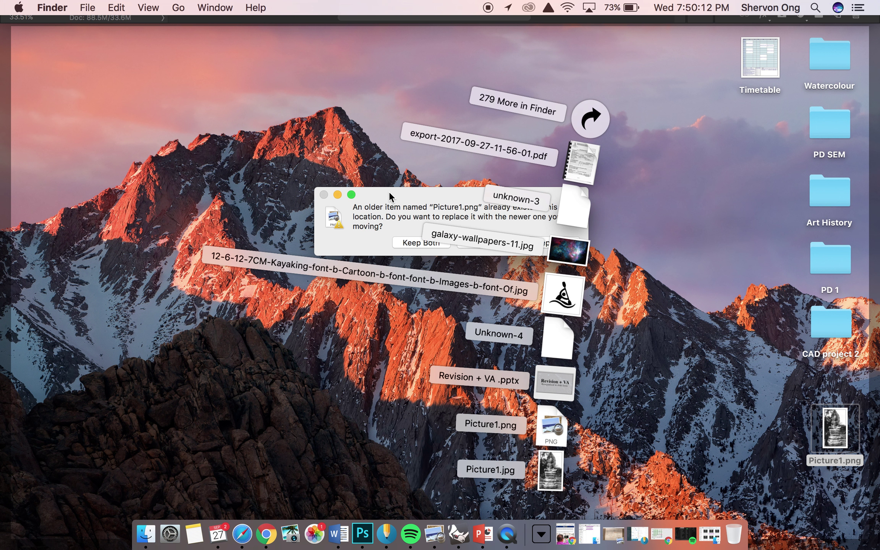
# Keep both files and drag Picture1 copy.png from Downloads into Photoshop
pyautogui.click(355, 249)
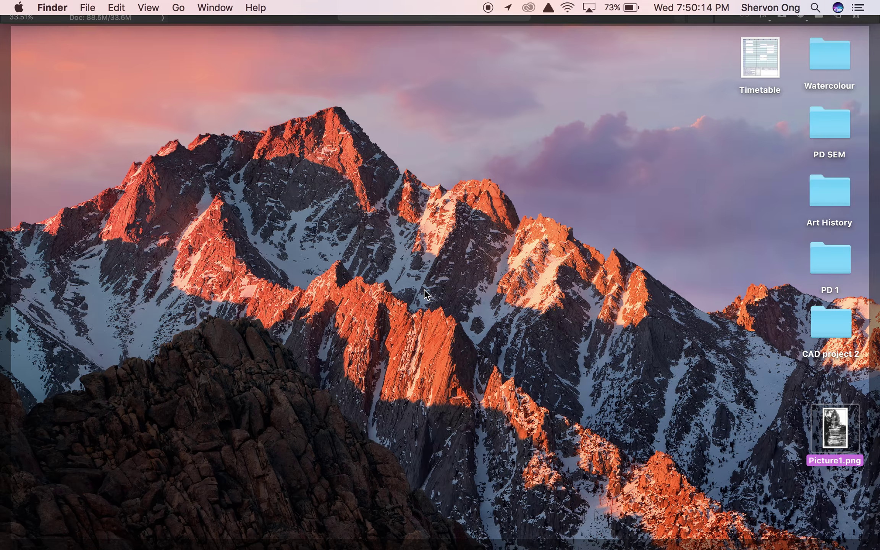
pyautogui.press('F11')
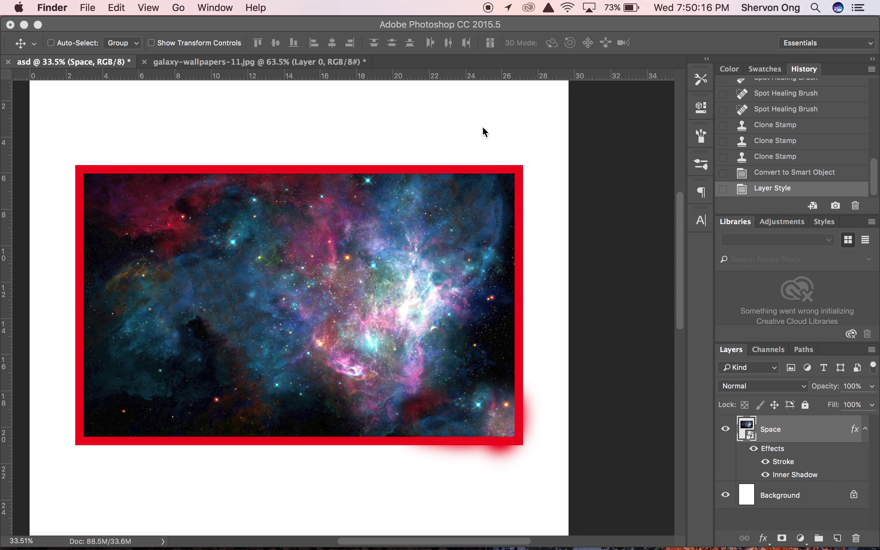
pyautogui.click(542, 534)
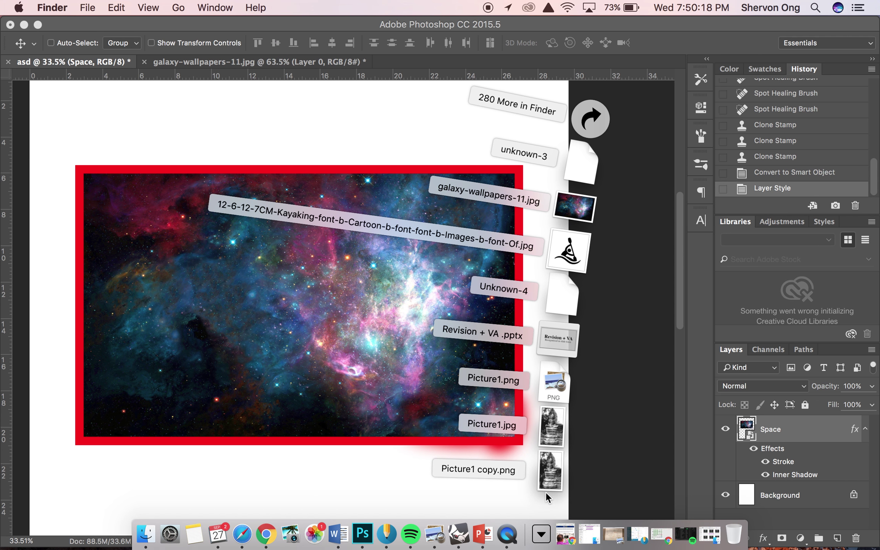
pyautogui.moveTo(549, 487); pyautogui.dragTo(443, 69)
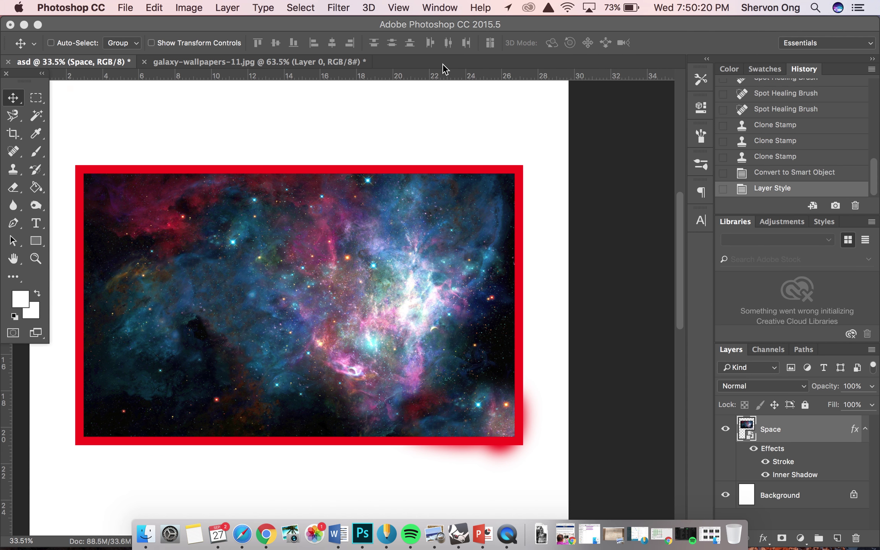
# Zoom to the man, undo a stray move, and Magic Wand-select the dark trees area
pyautogui.scroll(5, 308, 348)
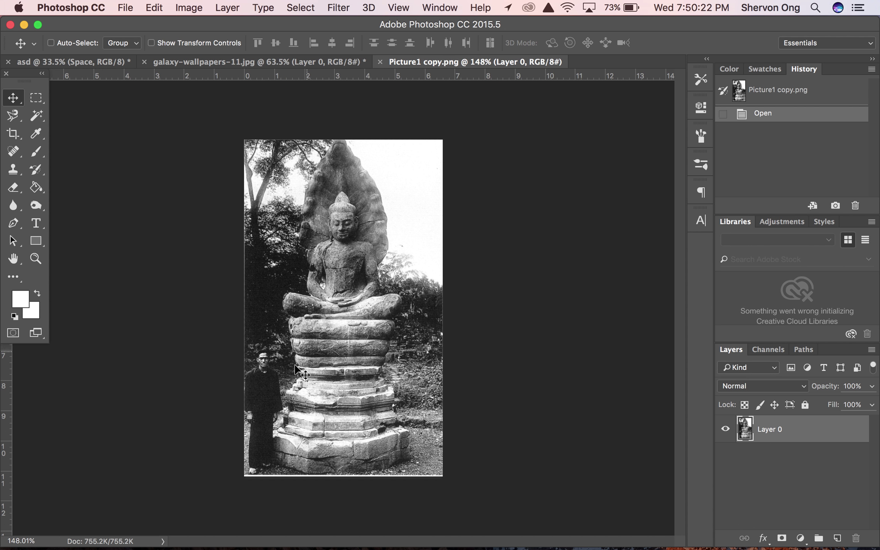
pyautogui.scroll(4, 295, 365)
pyautogui.moveTo(322, 397); pyautogui.dragTo(335, 384)
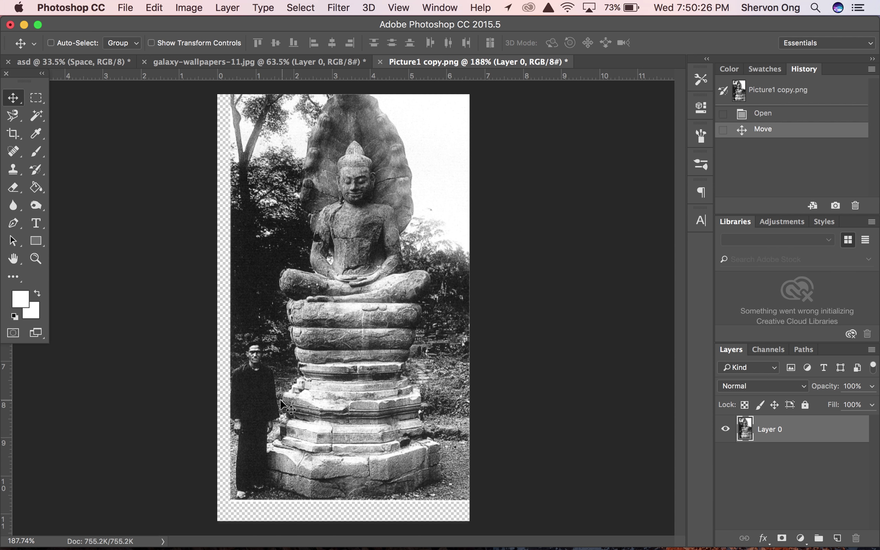
pyautogui.press('super+z')
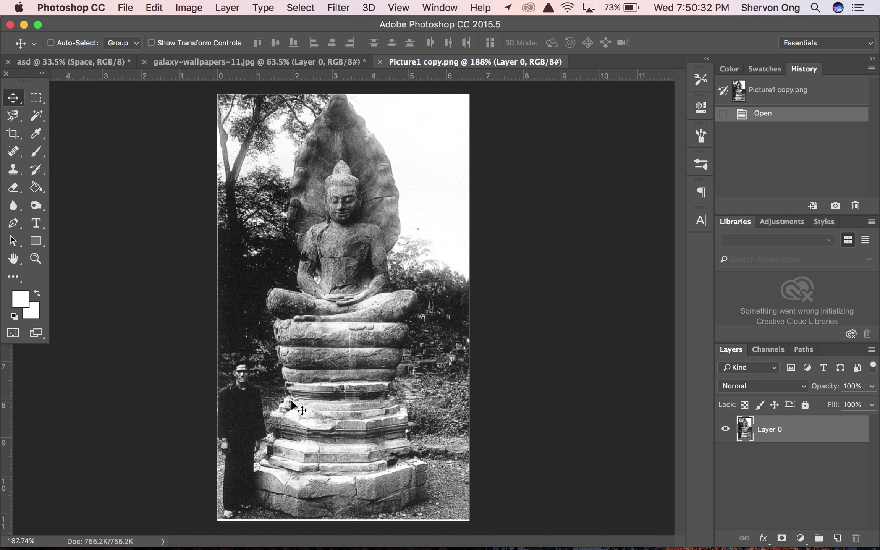
pyautogui.scroll(2, 240, 423)
pyautogui.moveTo(285, 417); pyautogui.dragTo(324, 365)
pyautogui.scroll(1, 274, 391)
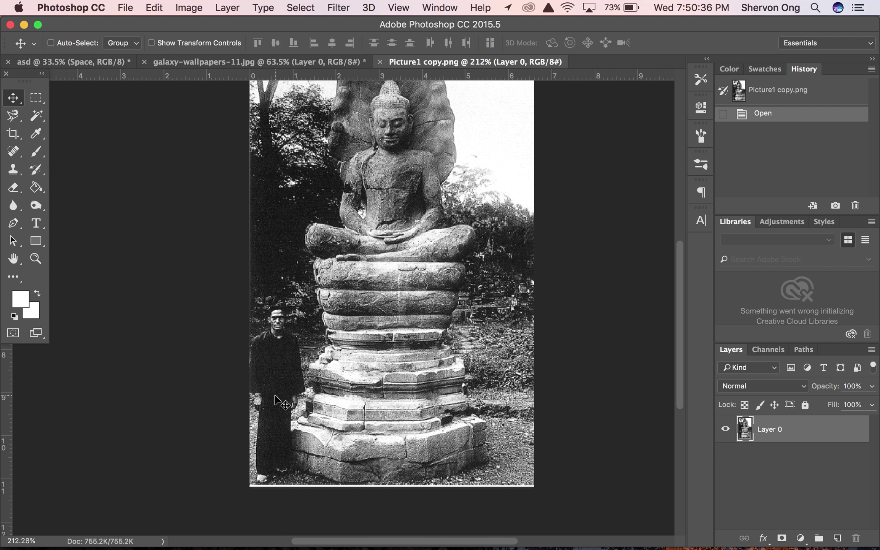
pyautogui.press('w')
pyautogui.click(278, 374)
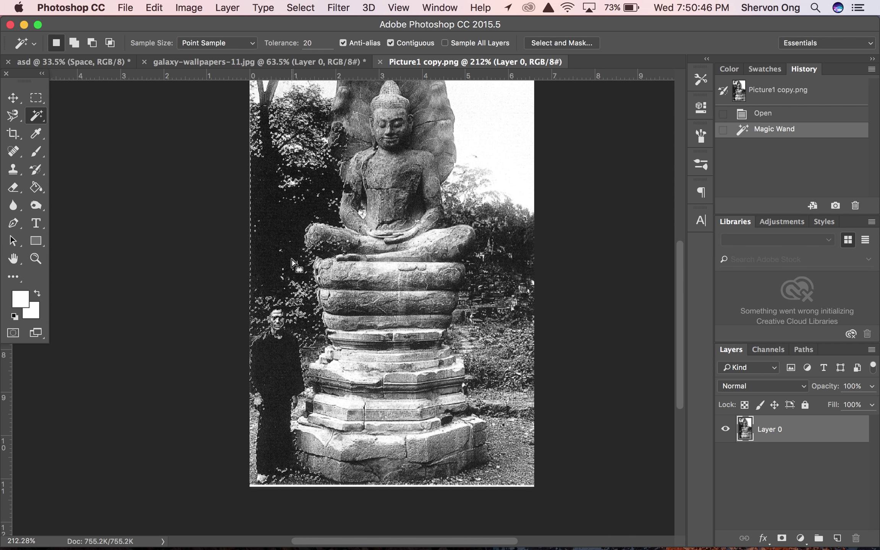
# Deselect the Magic Wand selection and zoom in on the photo
pyautogui.press('super+d')
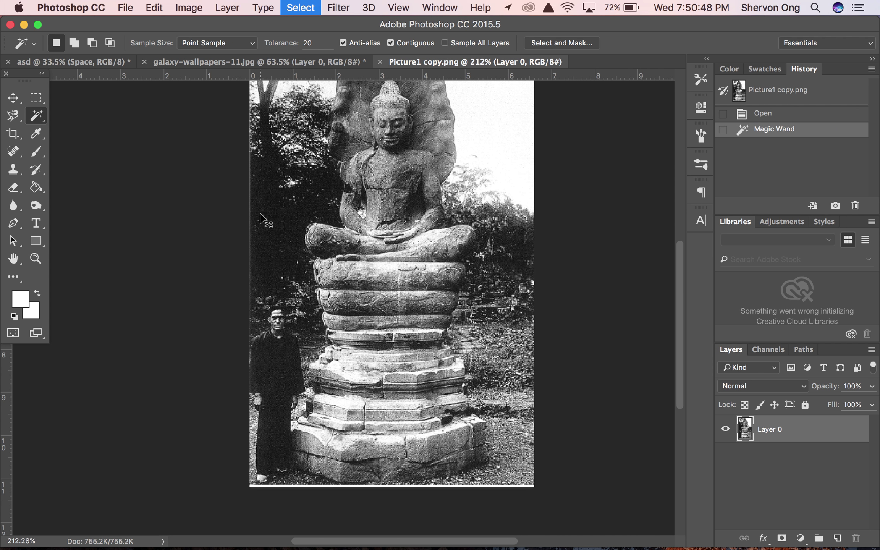
pyautogui.scroll(5, 305, 305)
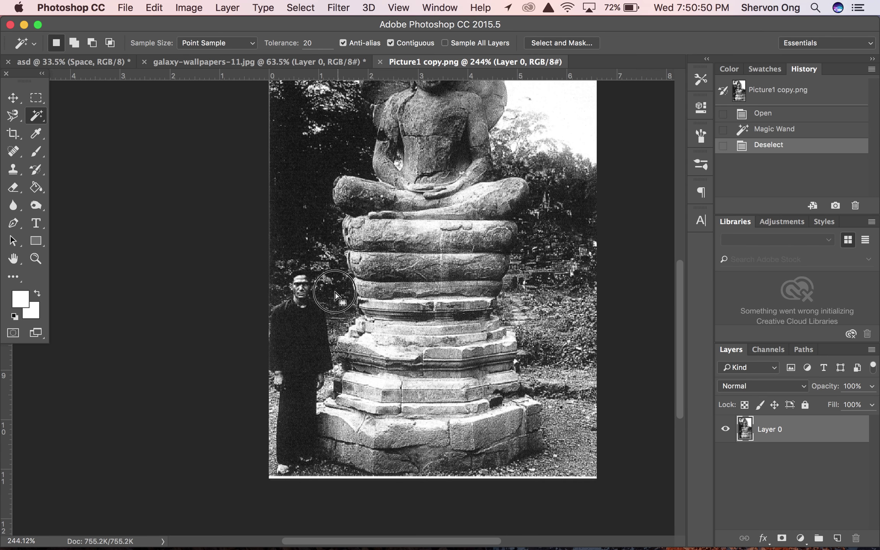
pyautogui.press('v')
pyautogui.scroll(4, 294, 315)
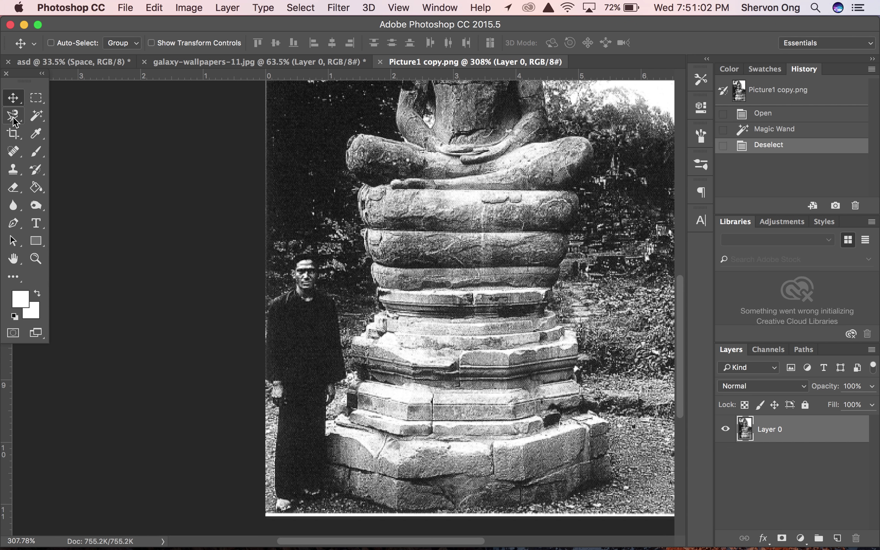
# Draw and undo a rectangular selection, then settle on the Crop tool
pyautogui.click(42, 99)
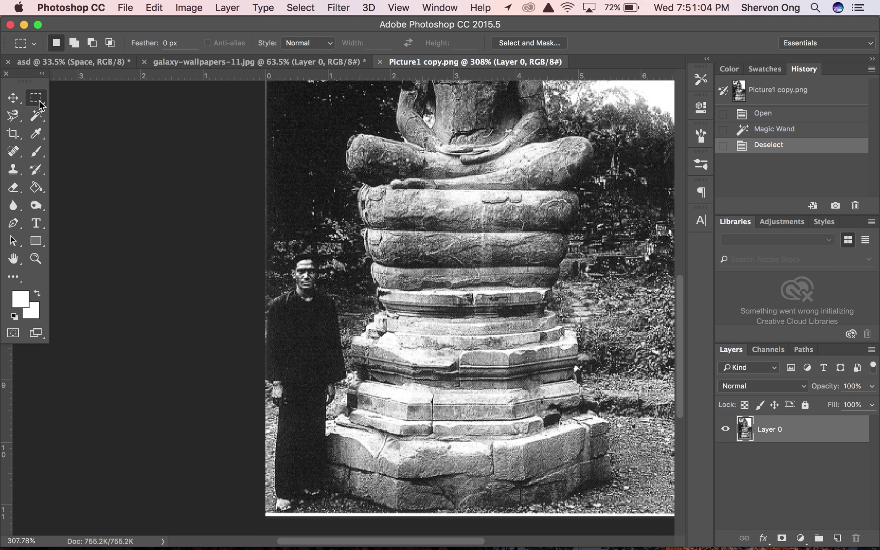
pyautogui.moveTo(443, 226); pyautogui.dragTo(633, 416)
pyautogui.press('super+z')
pyautogui.click(13, 134)
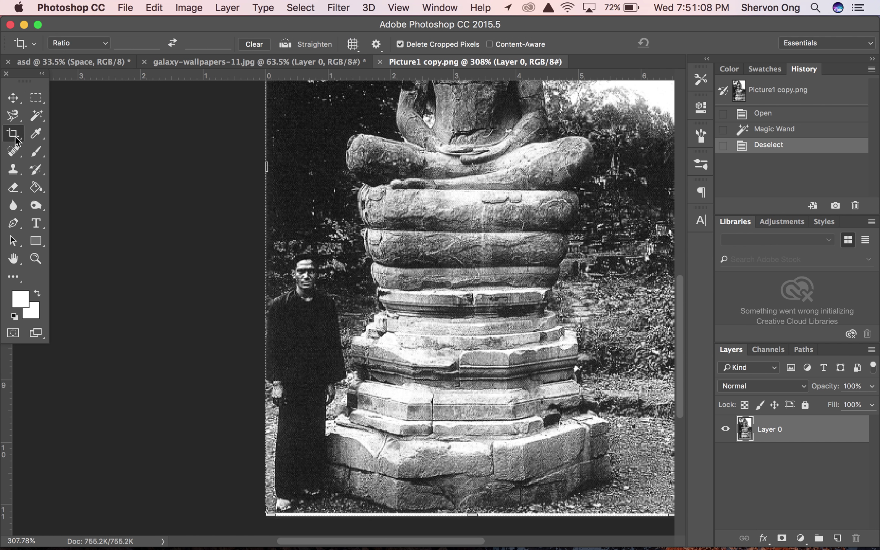
pyautogui.click(12, 115)
pyautogui.click(11, 136)
# Choose the Magnetic Lasso and switch to Full Screen with Menu Bar mode
pyautogui.click(15, 119)
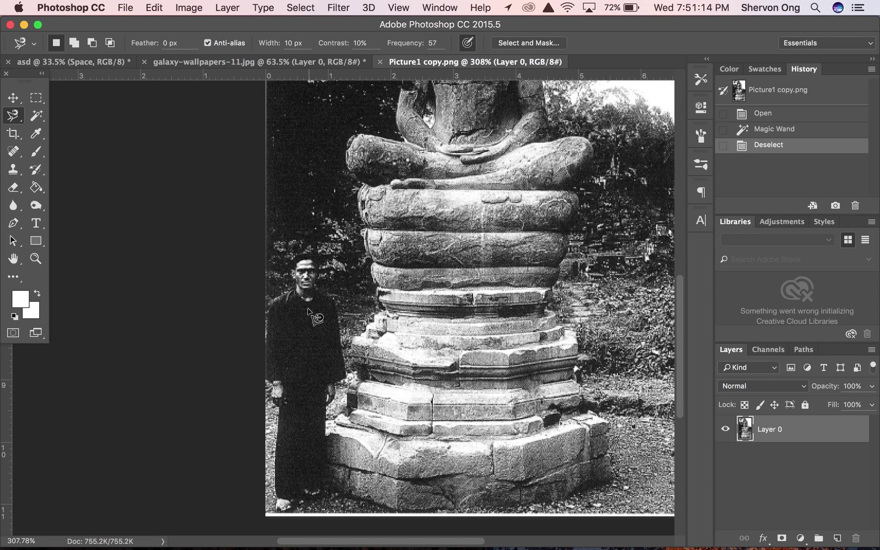
pyautogui.scroll(5, 313, 295)
pyautogui.scroll(-3, 313, 295)
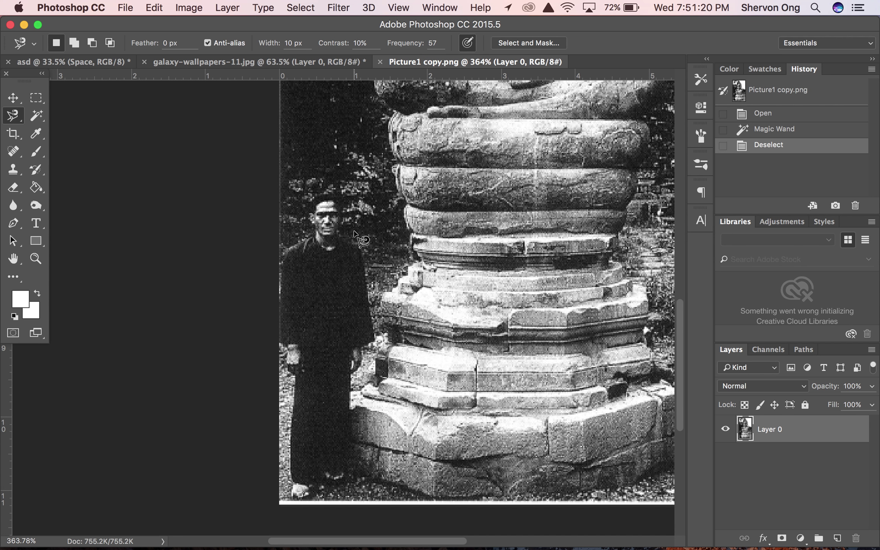
pyautogui.press('f')
pyautogui.press('f')
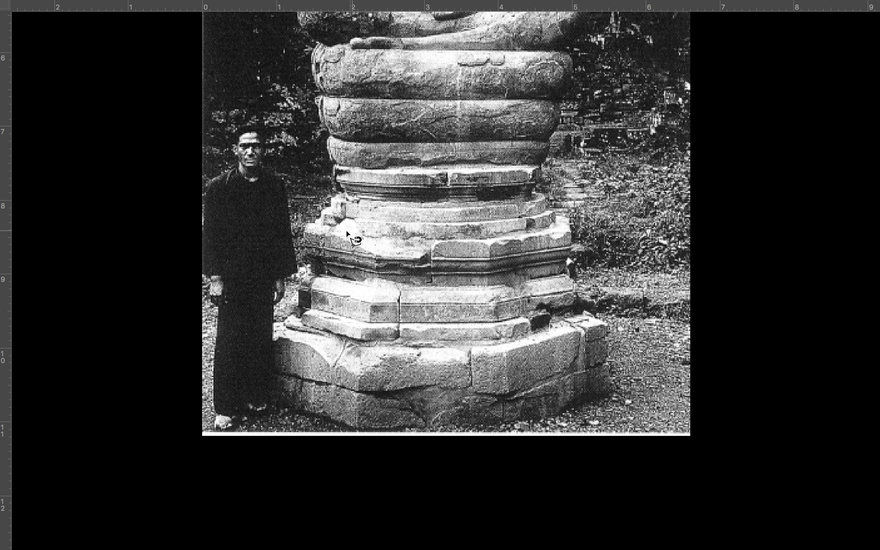
pyautogui.scroll(3, 325, 238)
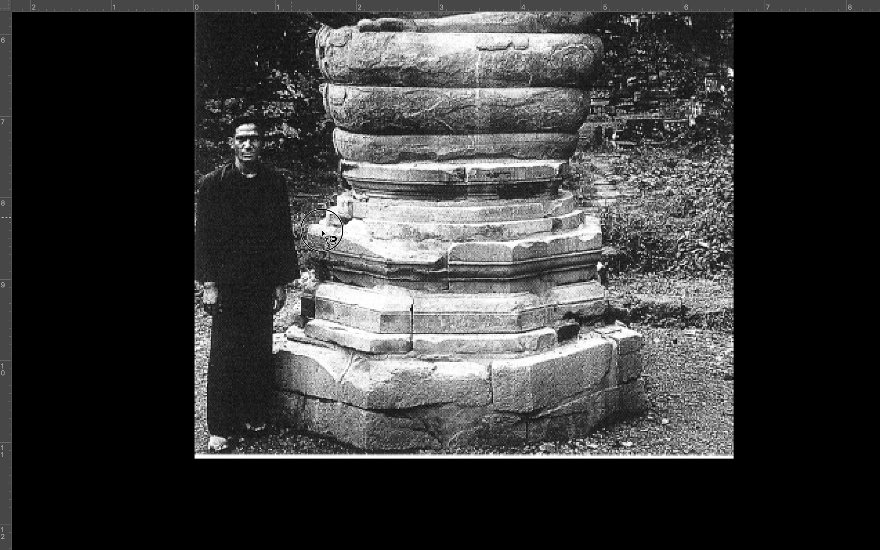
pyautogui.hscroll(-2, 326, 240)
# Trace lasso points from the man's coat edge up his left side and over his head
pyautogui.click(327, 240)
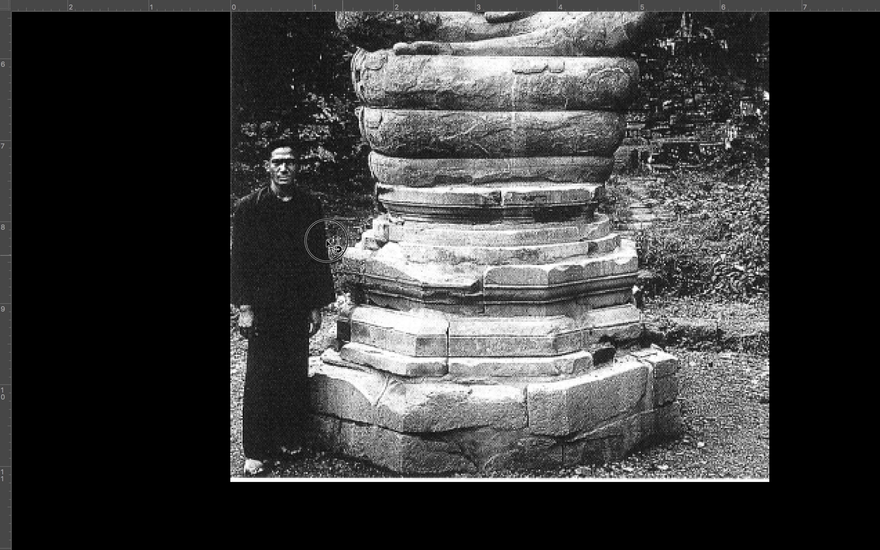
pyautogui.click(230, 253)
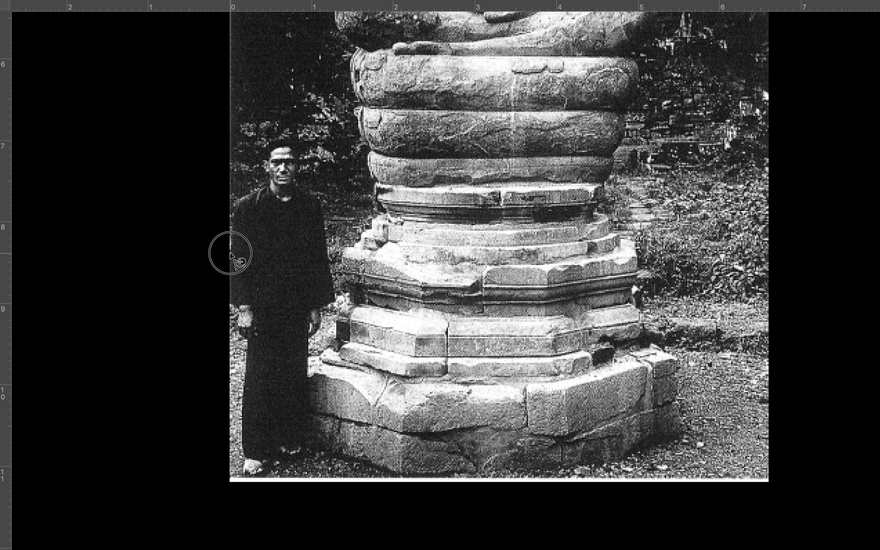
pyautogui.click(234, 226)
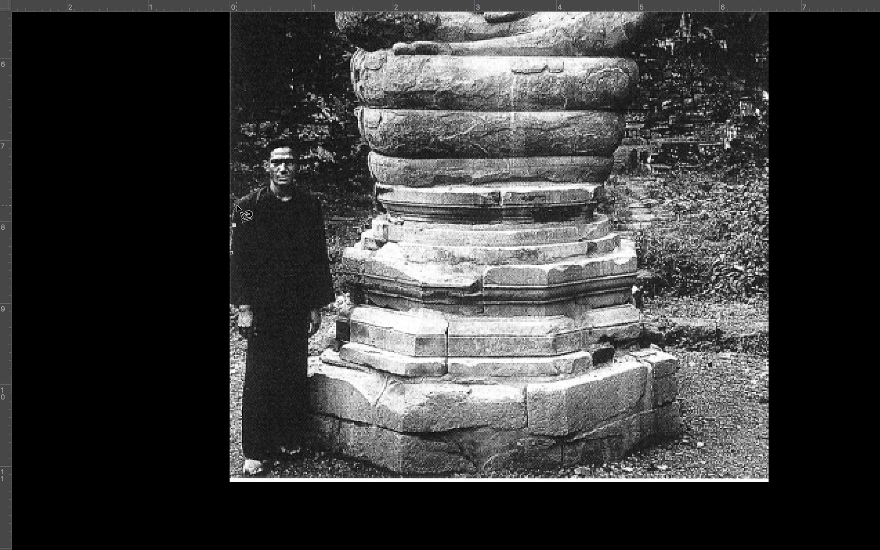
pyautogui.click(240, 199)
pyautogui.click(264, 189)
pyautogui.click(268, 148)
pyautogui.click(290, 141)
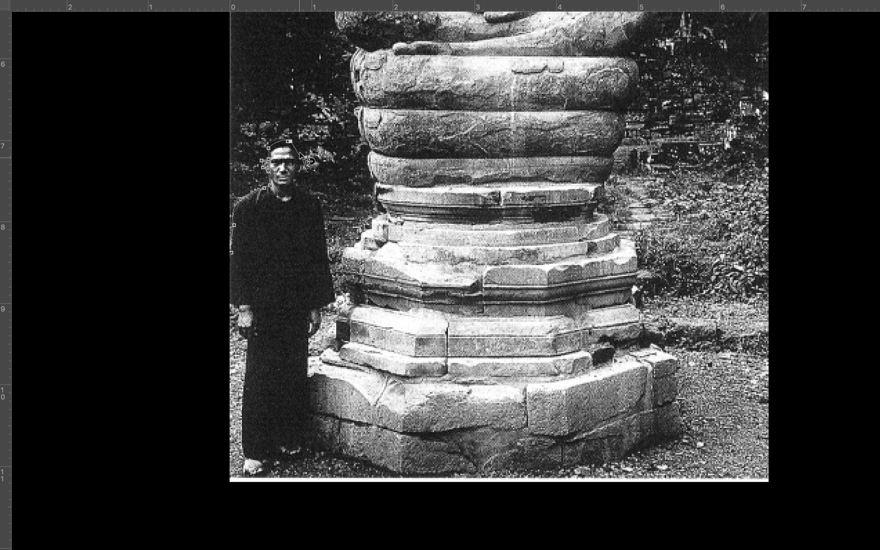
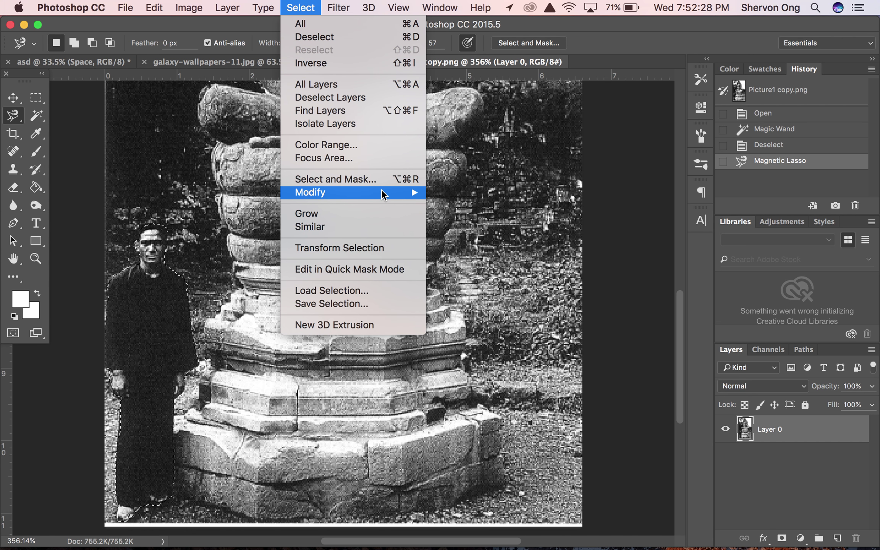
# Open the Select > Modify submenu for the Magnetic Lasso selection around the man
pyautogui.moveTo(350, 194)
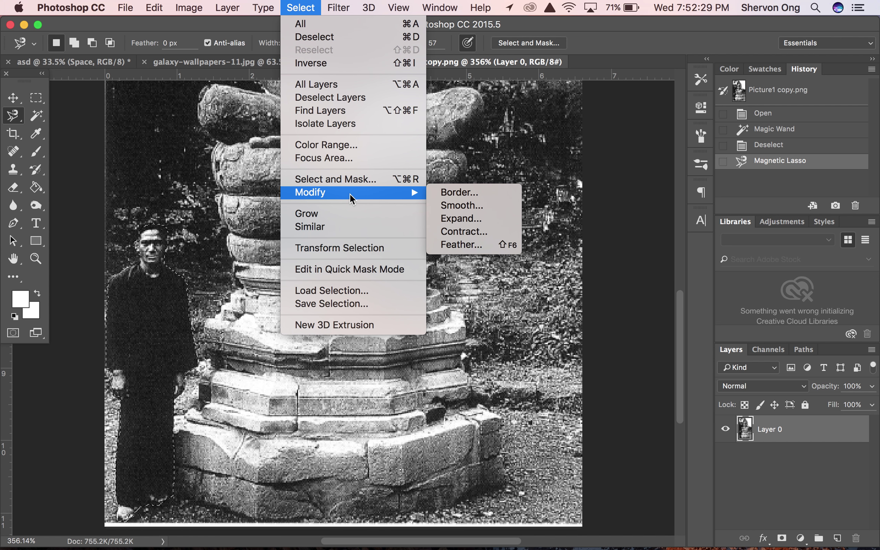
# Expand the selection by 4 px and Content-Aware Fill it to remove the man
pyautogui.click(478, 221)
pyautogui.click(512, 252)
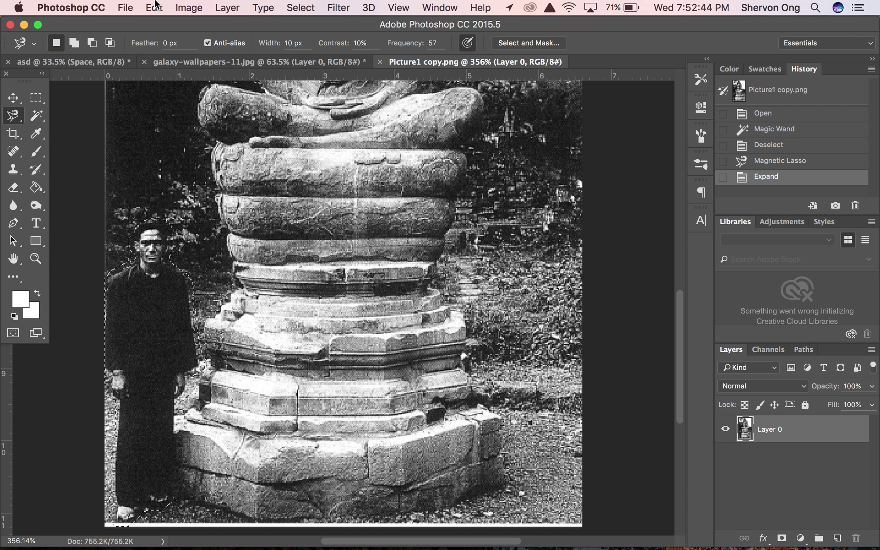
pyautogui.click(155, 7)
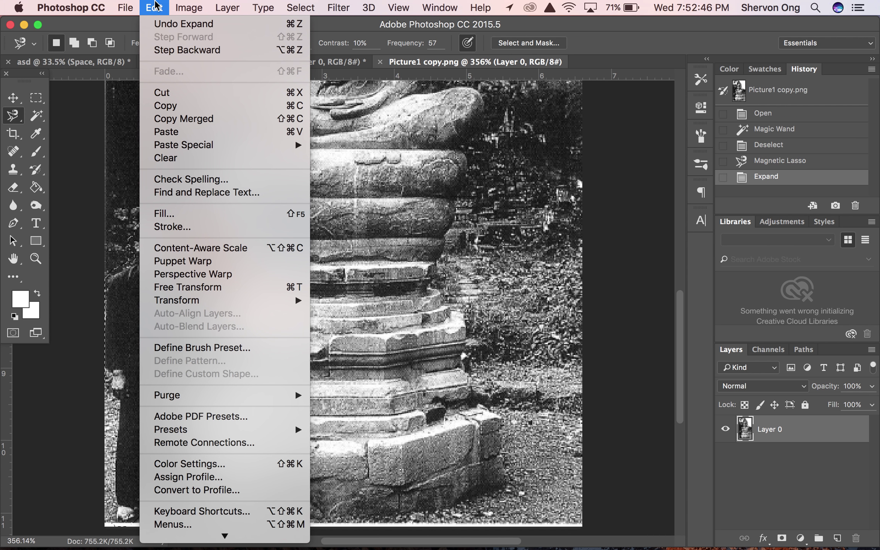
pyautogui.moveTo(123, 5)
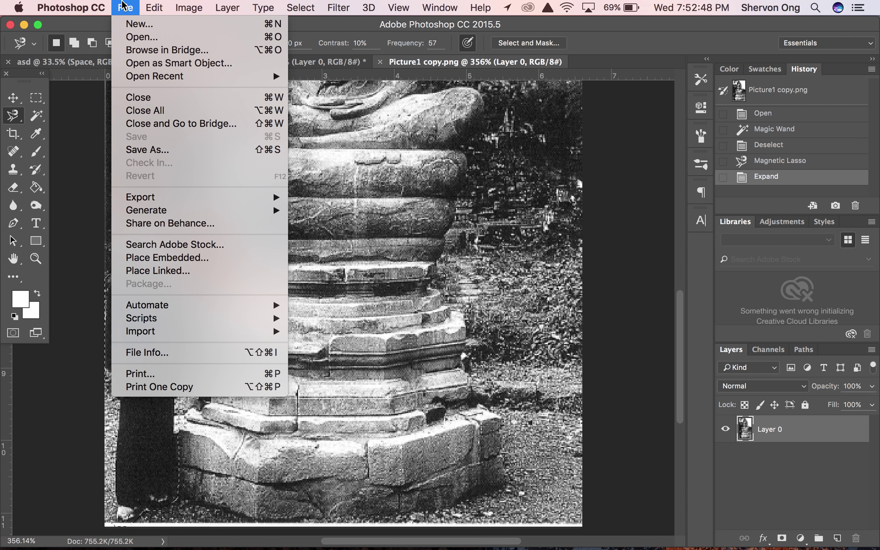
pyautogui.moveTo(154, 7)
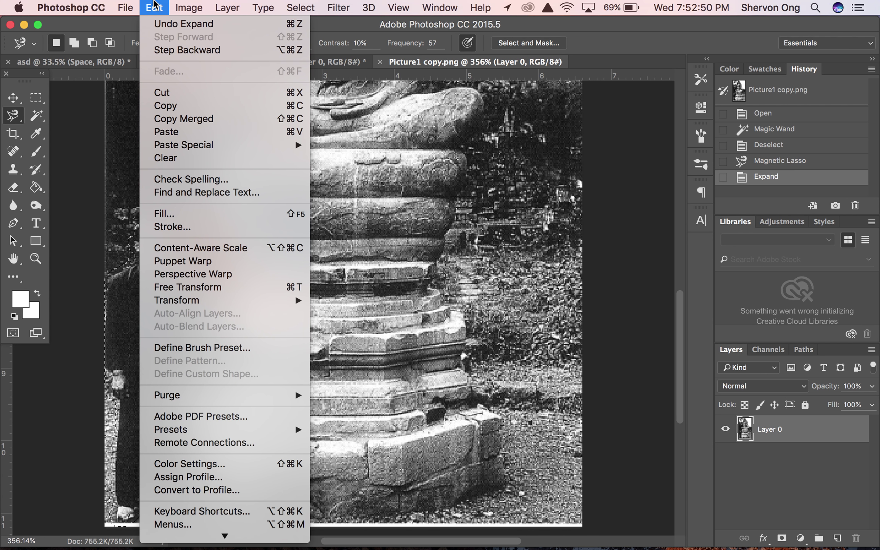
pyautogui.click(184, 213)
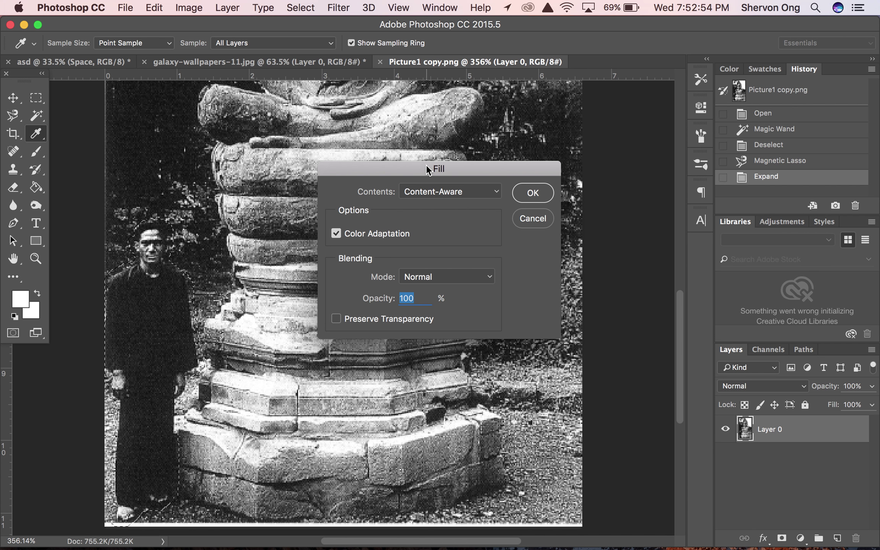
pyautogui.moveTo(427, 170); pyautogui.dragTo(438, 162)
pyautogui.click(539, 187)
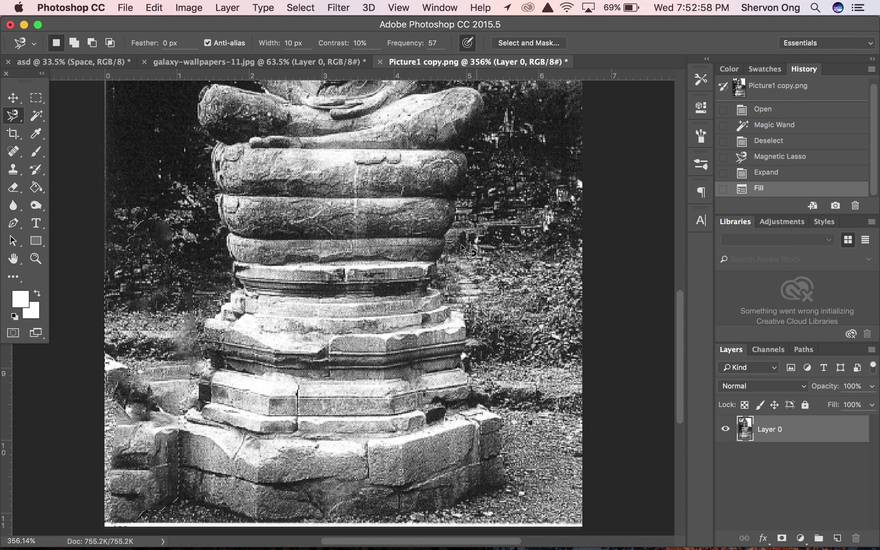
# Deselect with Cmd+D and scroll down to check the filled area
pyautogui.scroll(-3, 275, 255)
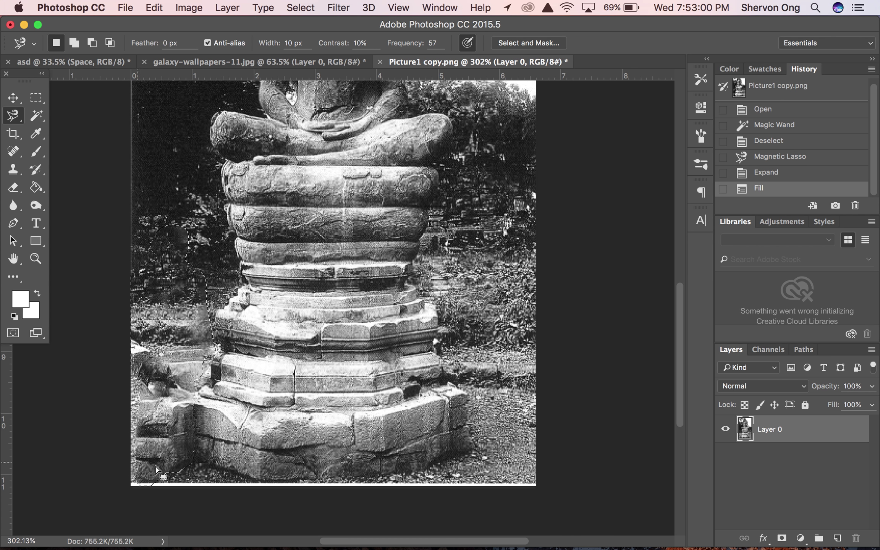
pyautogui.scroll(-1, 145, 370)
pyautogui.press('super+d')
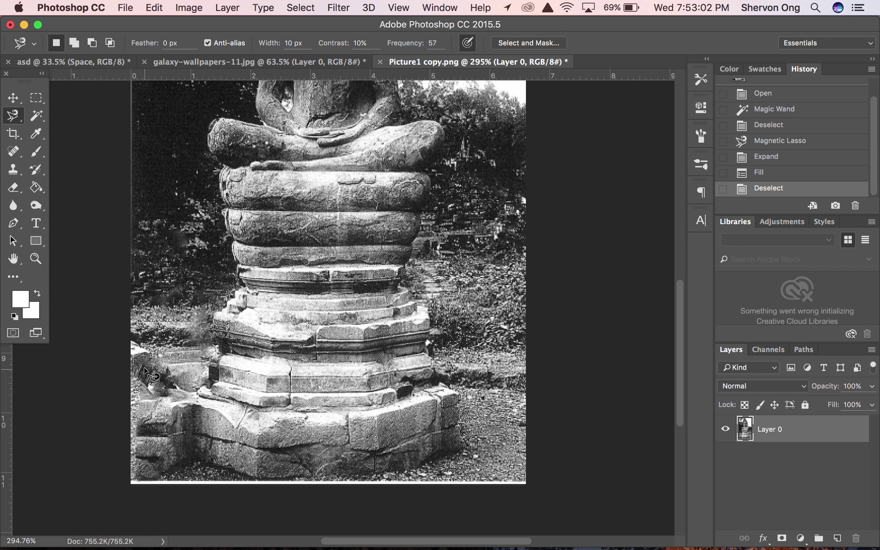
pyautogui.scroll(-1, 153, 359)
pyautogui.scroll(-1, 246, 403)
# Duplicate Layer 0 as Layer 0 copy
pyautogui.scroll(-1, 559, 424)
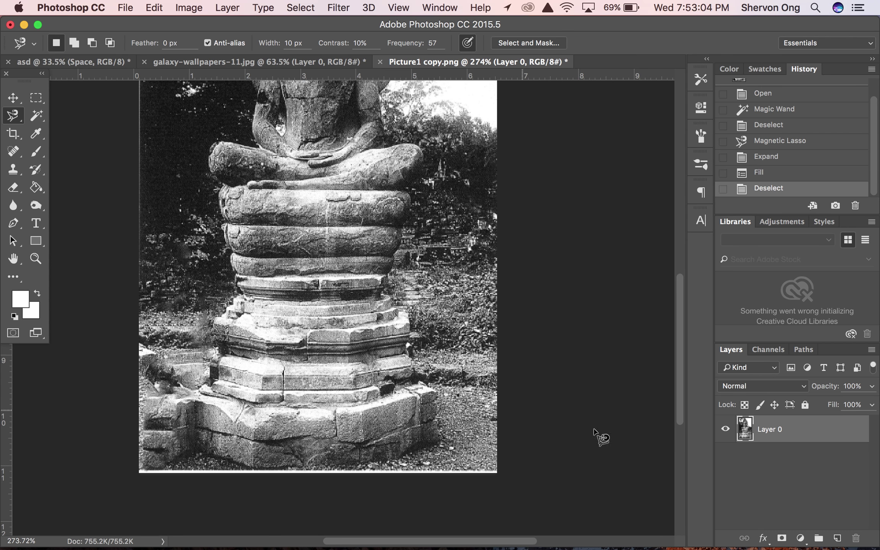
pyautogui.rightClick(825, 433)
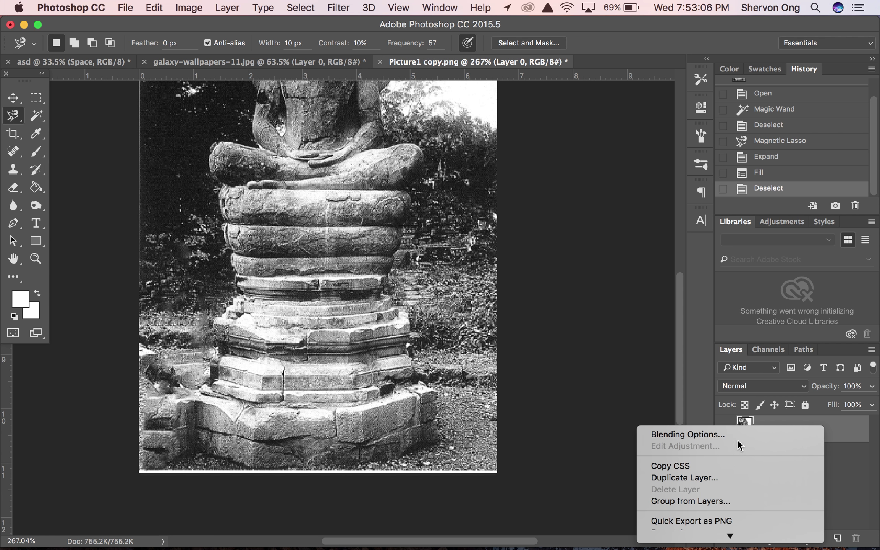
pyautogui.click(724, 476)
pyautogui.click(561, 197)
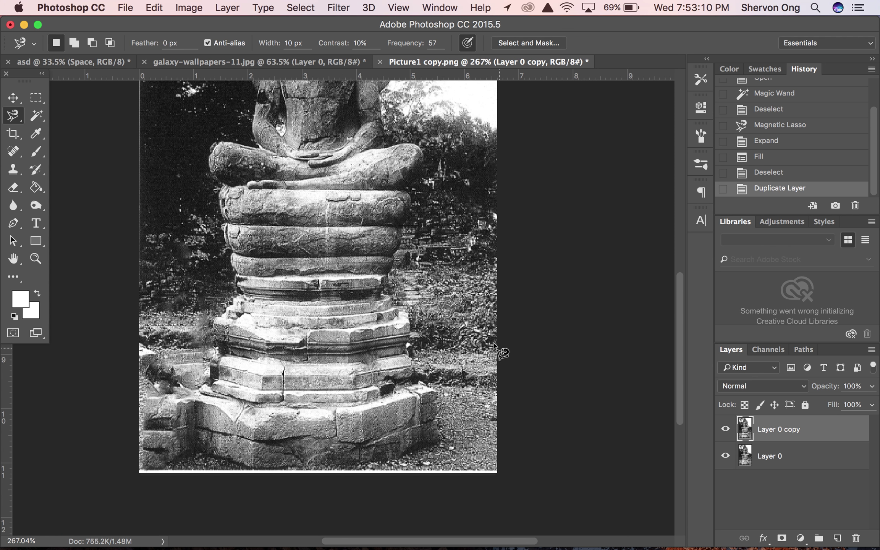
pyautogui.scroll(-5, 497, 348)
pyautogui.press('v')
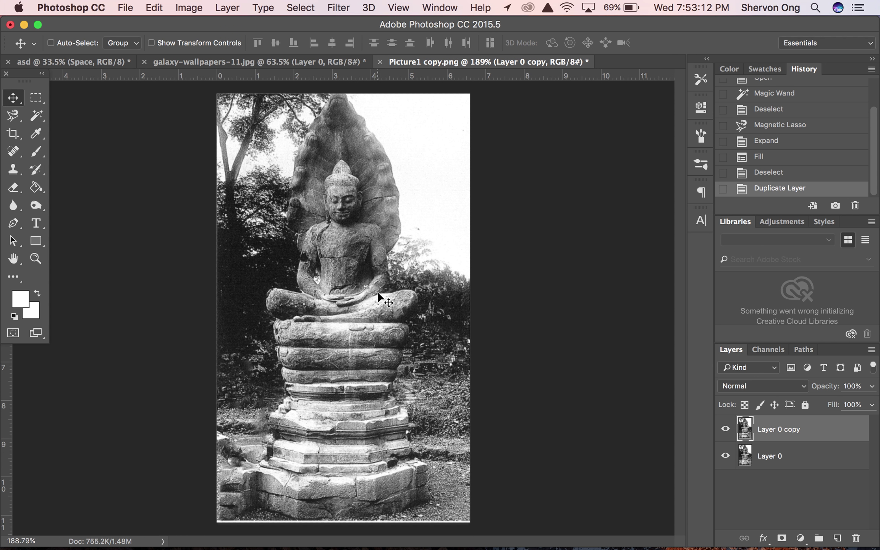
pyautogui.scroll(1, 378, 296)
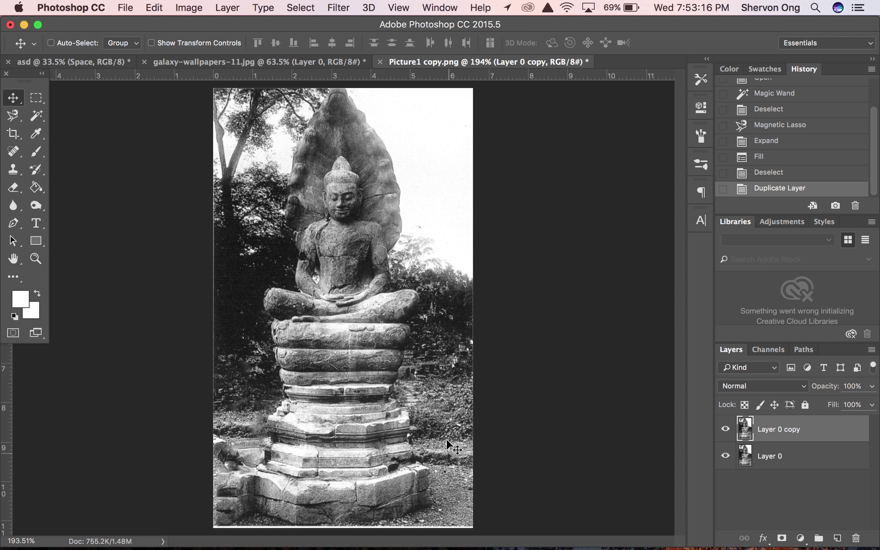
# On Layer 0 copy, delete everything outside a lower-right rectangle, then deselect
pyautogui.press('m')
pyautogui.moveTo(473, 528); pyautogui.dragTo(382, 350)
pyautogui.press('v')
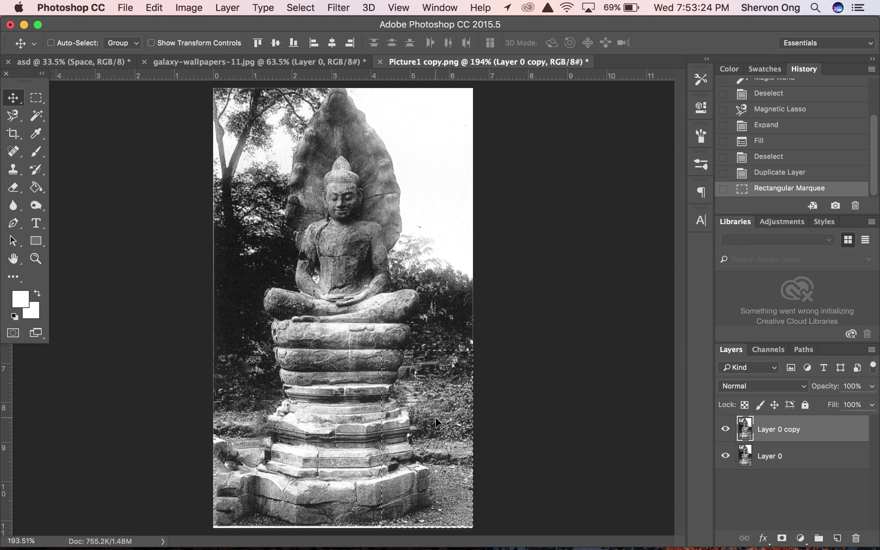
pyautogui.press('m')
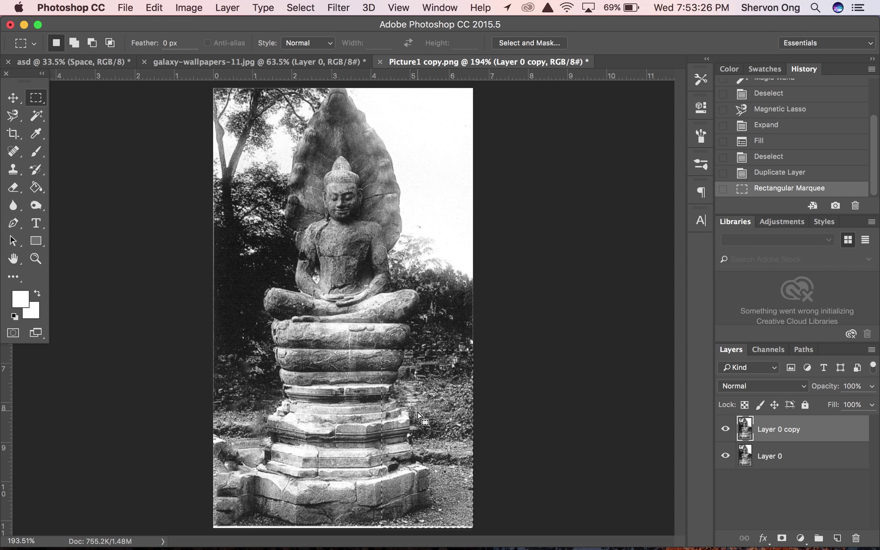
pyautogui.rightClick(417, 413)
pyautogui.click(473, 311)
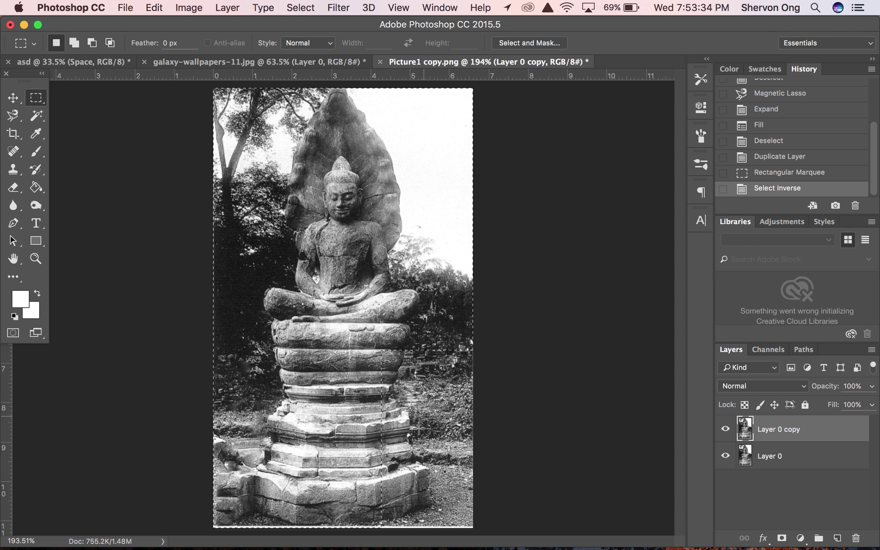
pyautogui.press('Delete')
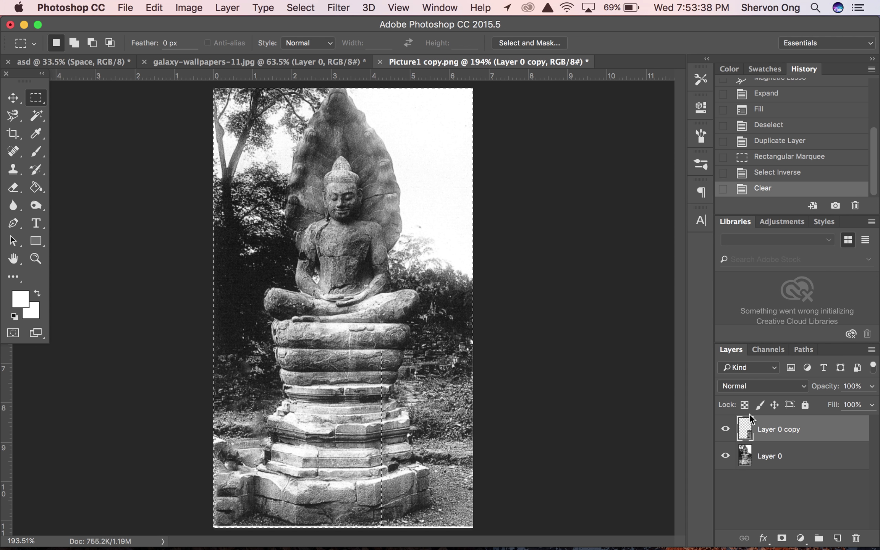
pyautogui.click(383, 316)
# Flip the Layer 0 copy strip horizontally with Free Transform
pyautogui.press('v')
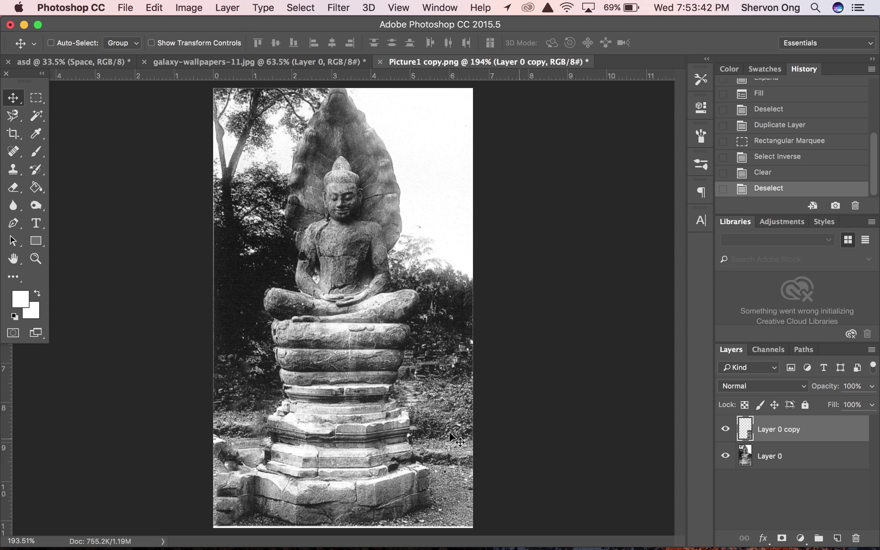
pyautogui.moveTo(427, 427); pyautogui.dragTo(411, 368)
pyautogui.press('super+z')
pyautogui.press('super+t')
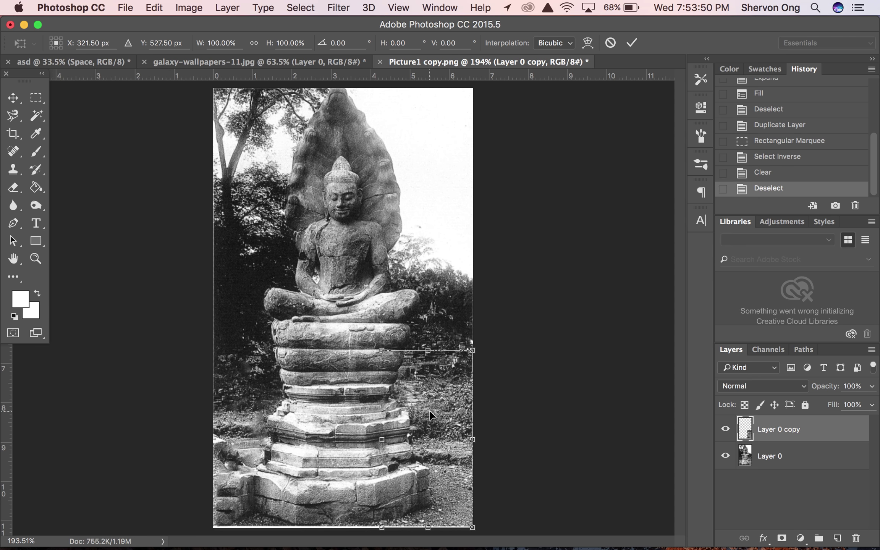
pyautogui.rightClick(436, 395)
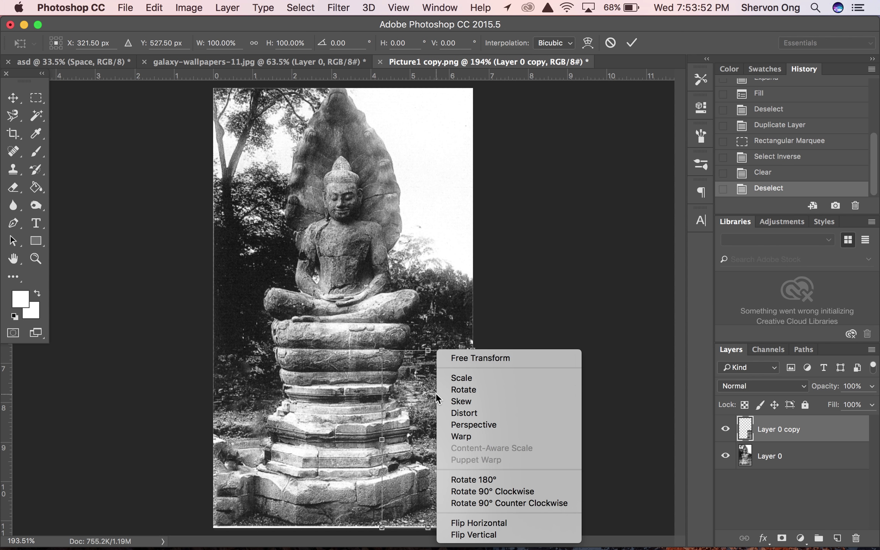
pyautogui.click(491, 522)
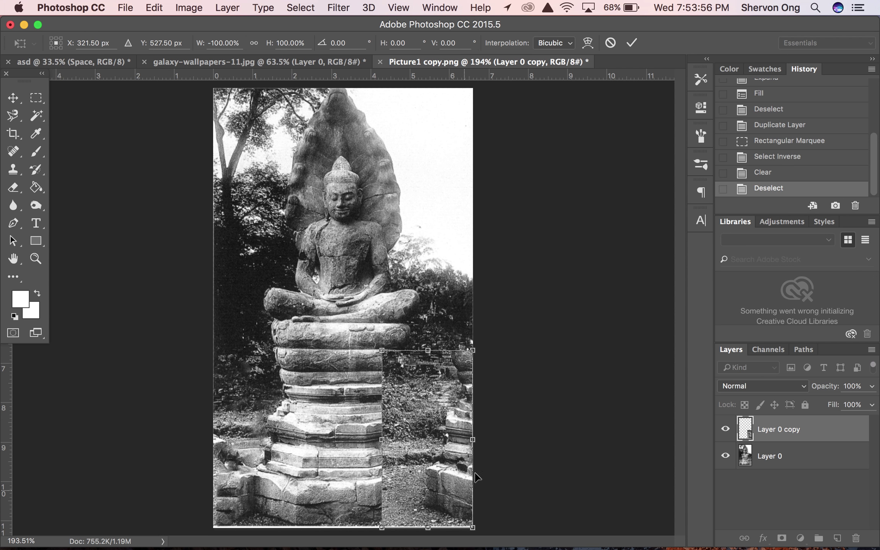
pyautogui.press('Return')
# Slide the mirrored strip left so it lines up over the base's left side
pyautogui.moveTo(424, 462); pyautogui.dragTo(266, 464)
pyautogui.scroll(2, 267, 464)
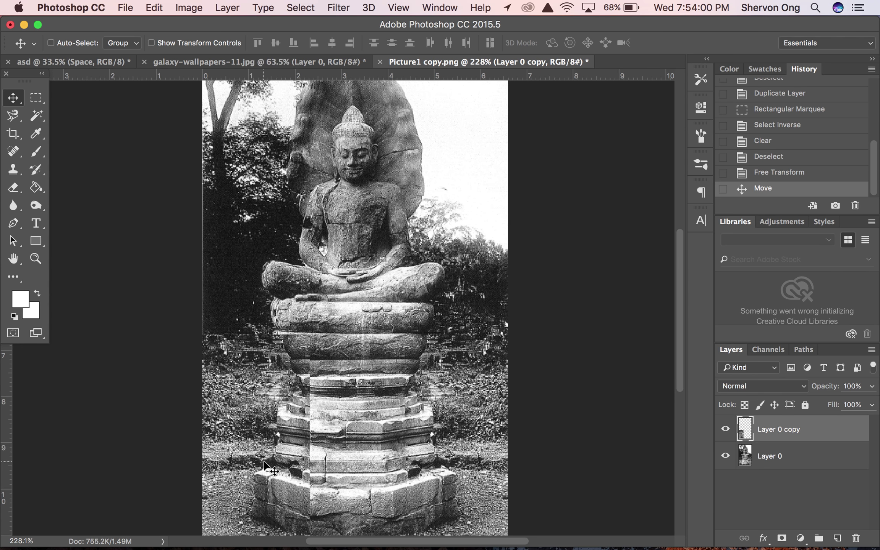
pyautogui.press('space')
pyautogui.moveTo(348, 446); pyautogui.dragTo(364, 401)
pyautogui.moveTo(310, 415)
pyautogui.mouseDown()
pyautogui.moveTo(298, 416)
pyautogui.moveTo(312, 413)
pyautogui.mouseUp()
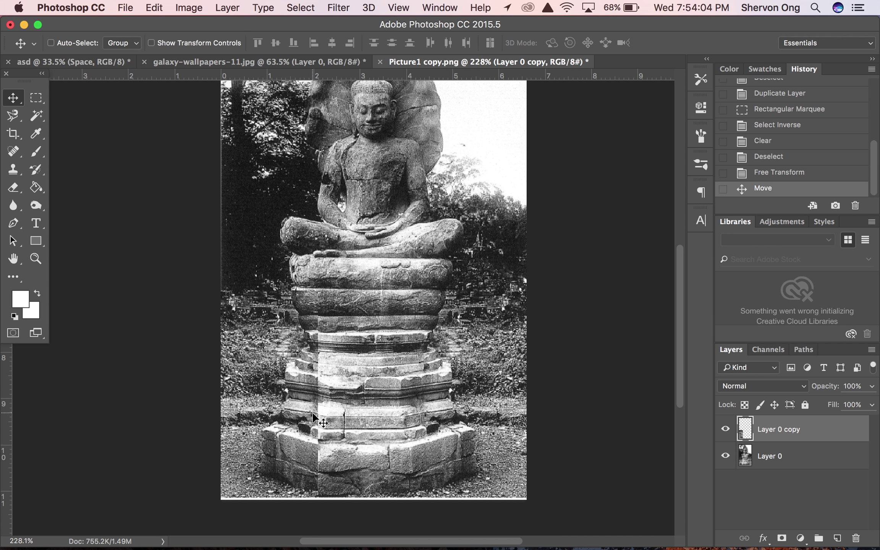
pyautogui.scroll(-1, 294, 407)
# Lower Layer 0 copy's opacity to 70% with the Eraser selected
pyautogui.scroll(-1, 309, 416)
pyautogui.scroll(-3, 309, 416)
pyautogui.press('e')
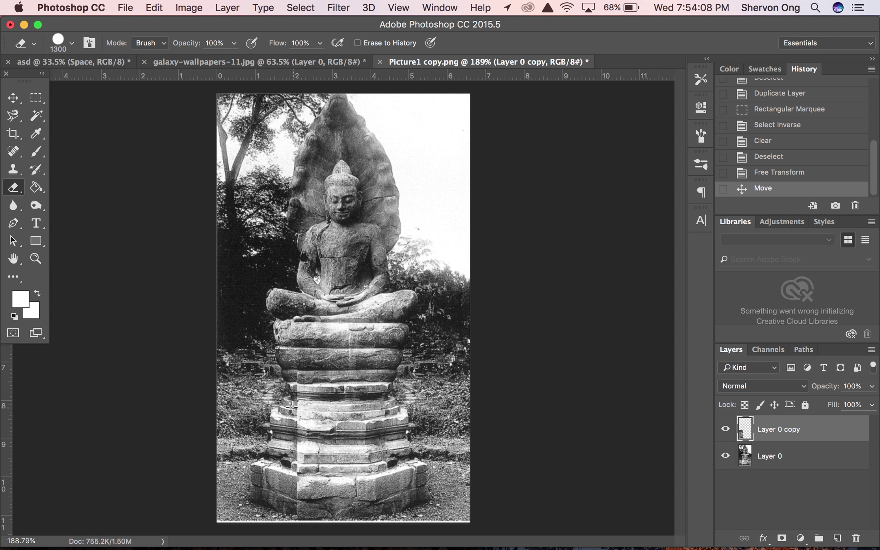
pyautogui.scroll(2, 298, 419)
pyautogui.scroll(3, 262, 431)
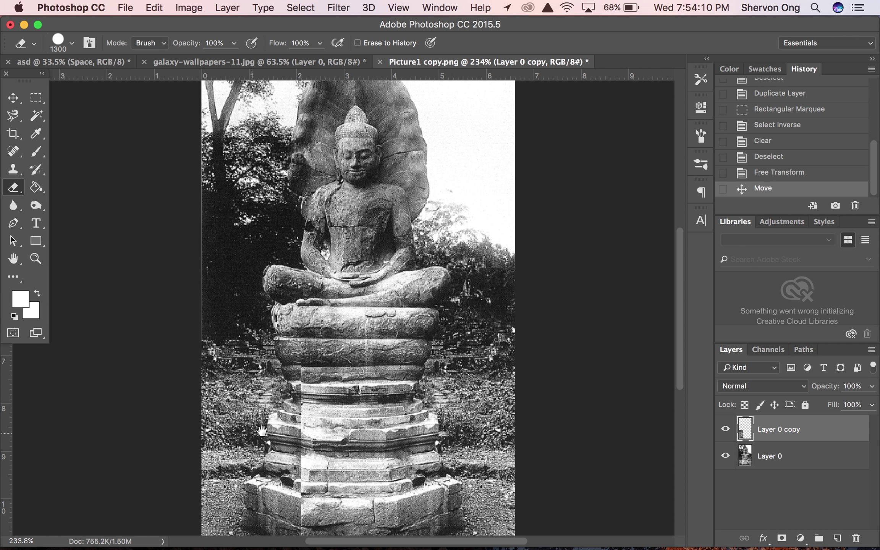
pyautogui.scroll(-4, 277, 408)
pyautogui.click(872, 387)
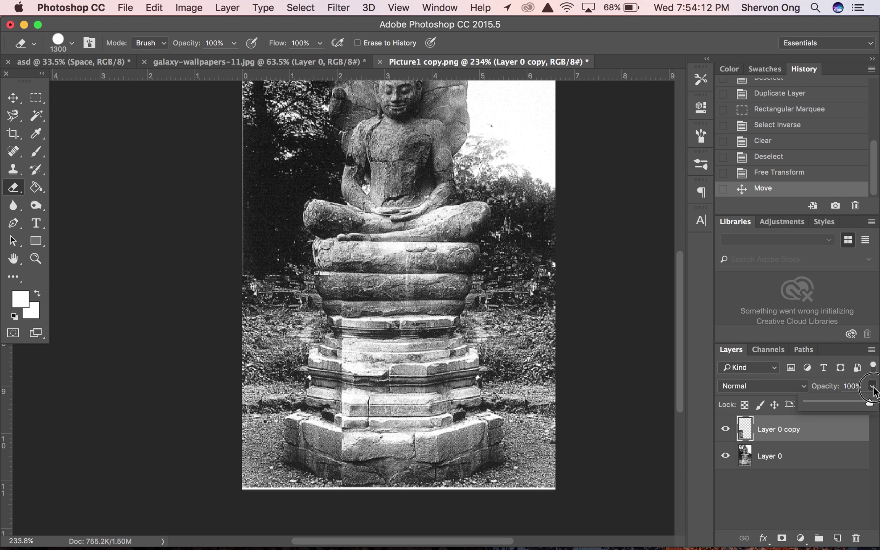
pyautogui.moveTo(870, 406); pyautogui.dragTo(851, 404)
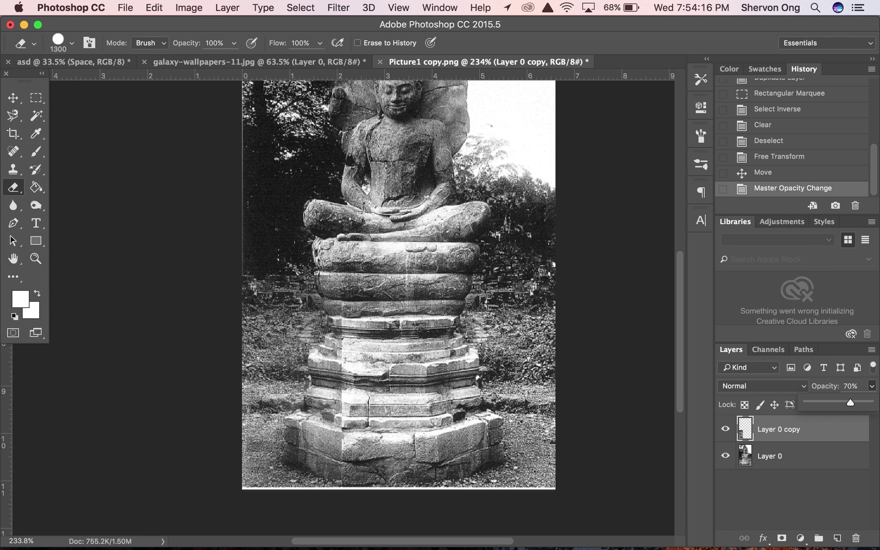
pyautogui.click(384, 334)
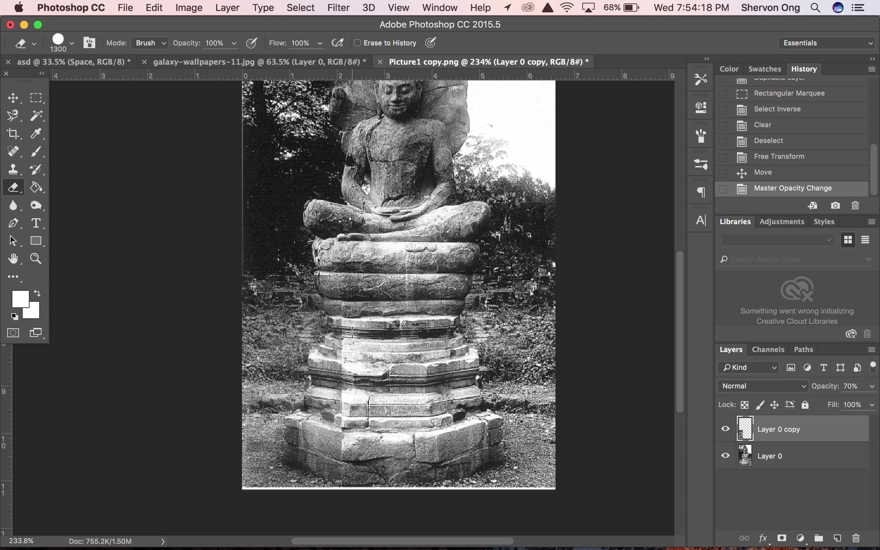
# Set the eraser to 34% hardness and 54 px, then erase over the statue's base
pyautogui.rightClick(352, 333)
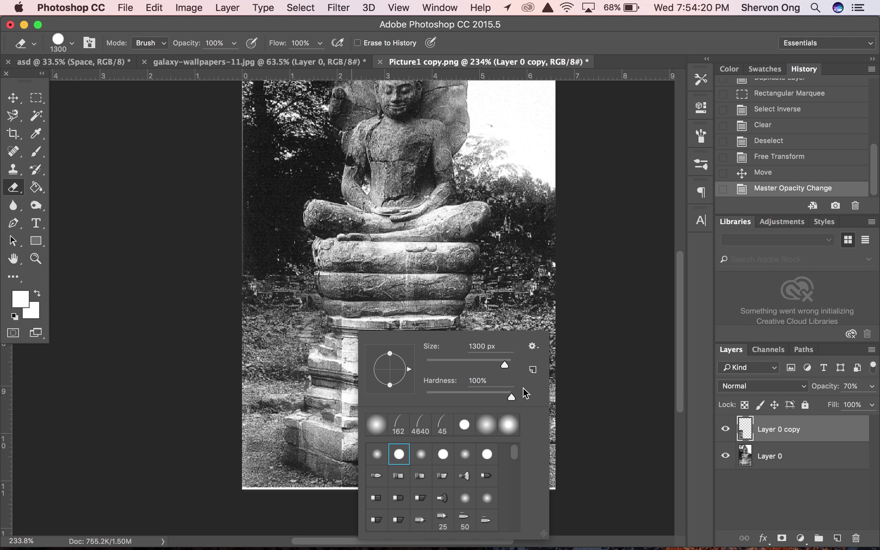
pyautogui.moveTo(511, 397); pyautogui.dragTo(455, 397)
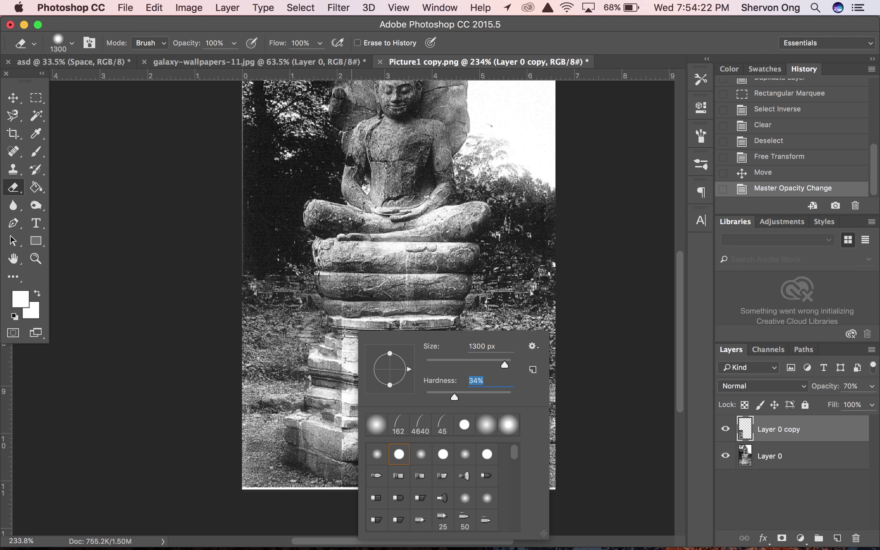
pyautogui.click(478, 319)
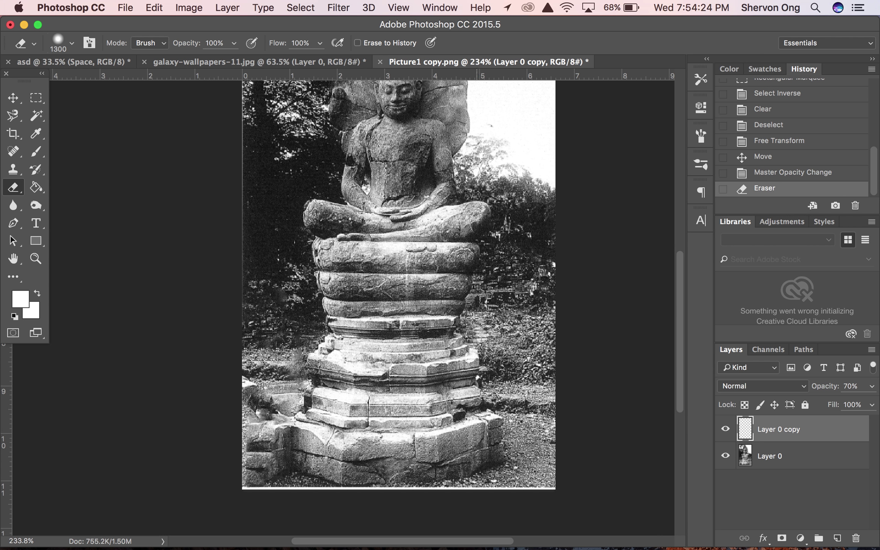
pyautogui.press('super+z')
pyautogui.rightClick(442, 305)
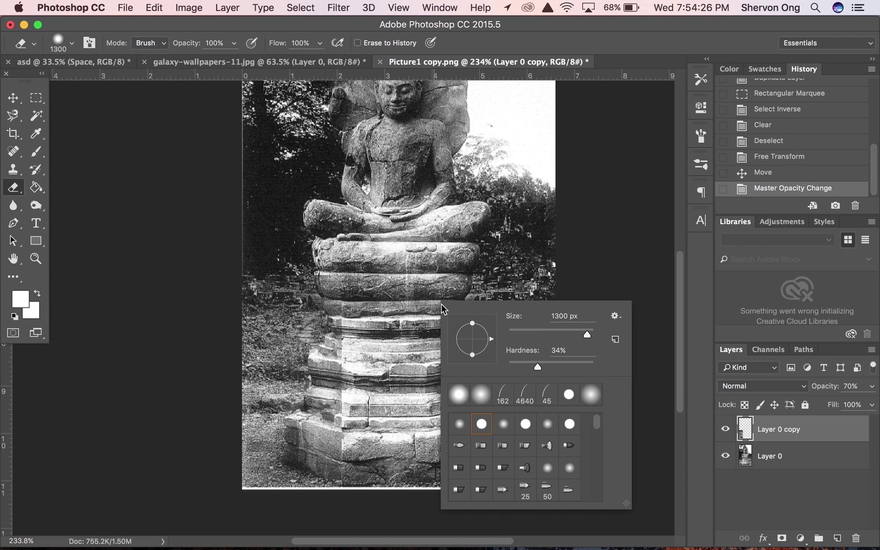
pyautogui.moveTo(586, 336); pyautogui.dragTo(531, 337)
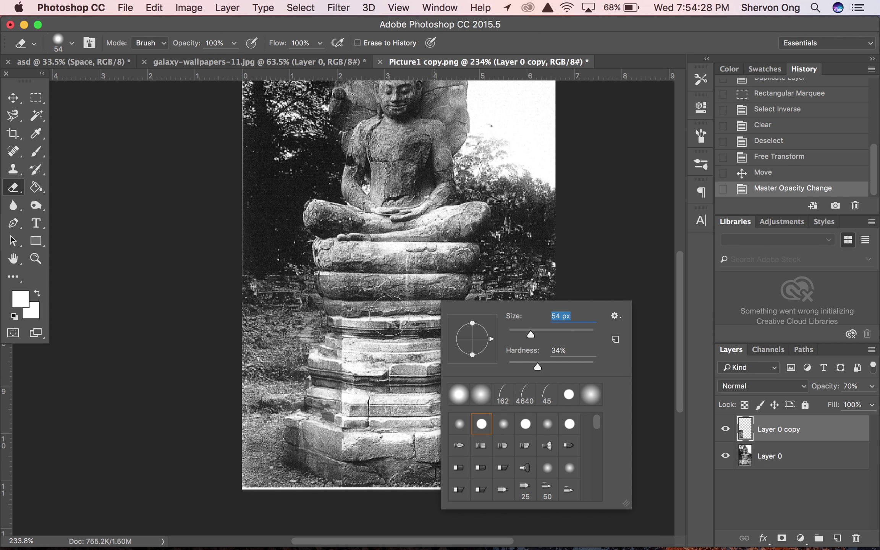
pyautogui.click(569, 232)
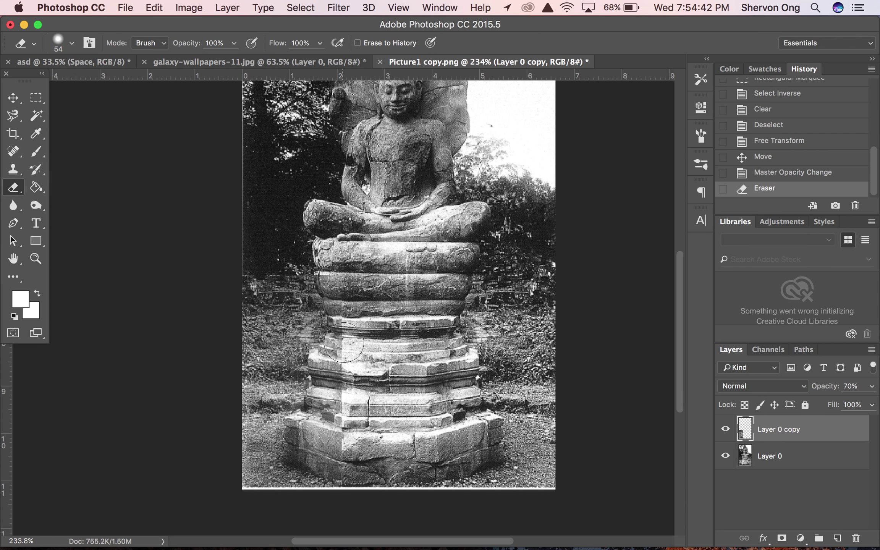
# Soften the eraser to 28% hardness and erase the copy along the lower steps
pyautogui.rightClick(359, 347)
pyautogui.moveTo(462, 404); pyautogui.dragTo(456, 404)
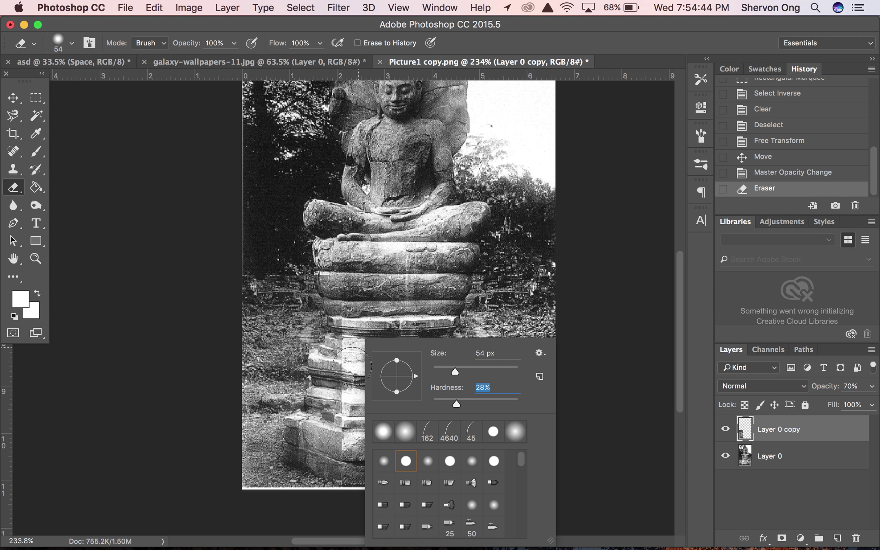
pyautogui.click(348, 361)
pyautogui.moveTo(350, 350)
pyautogui.mouseDown()
pyautogui.moveTo(364, 442)
pyautogui.moveTo(349, 501)
pyautogui.moveTo(358, 326)
pyautogui.moveTo(350, 273)
pyautogui.moveTo(268, 266)
pyautogui.moveTo(186, 283)
pyautogui.mouseUp()
pyautogui.scroll(-3, 292, 334)
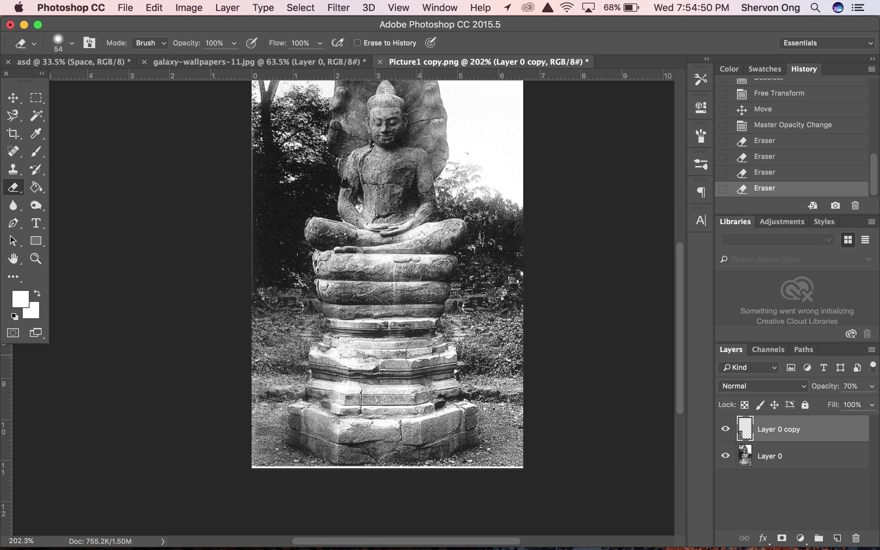
pyautogui.scroll(2, 302, 377)
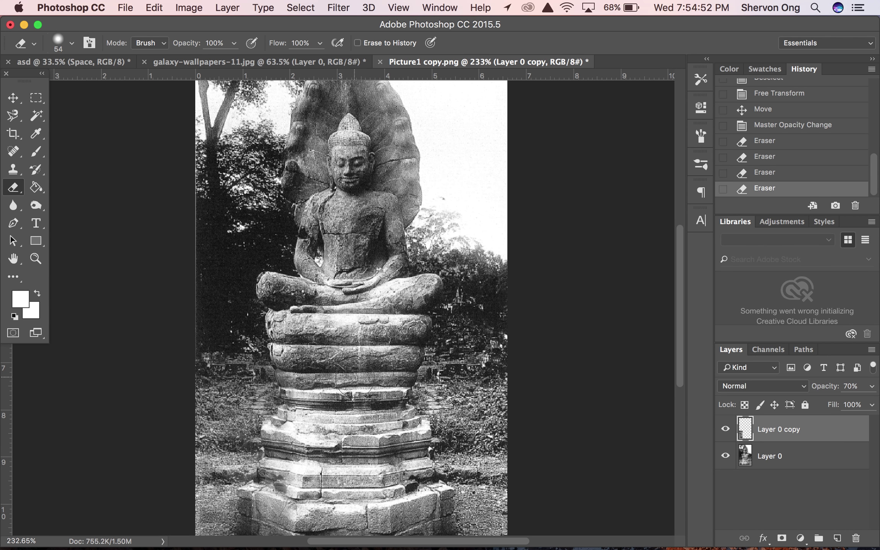
pyautogui.scroll(1, 355, 377)
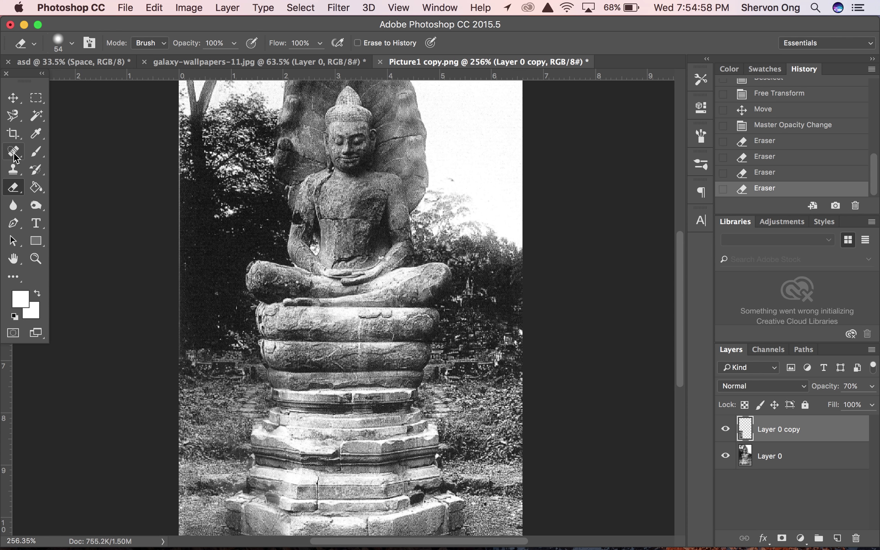
# With the Clone Stamp at size 90, sample foliage and paint over the left seam
pyautogui.click(13, 169)
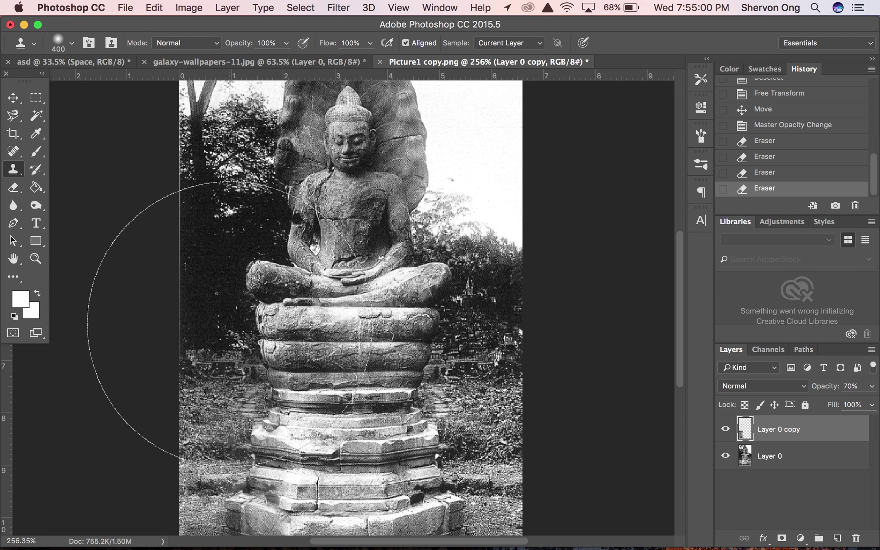
pyautogui.press('[')
pyautogui.press('[')
pyautogui.press('[')
pyautogui.press('[')
pyautogui.press('[')
pyautogui.press('[')
pyautogui.press('[')
pyautogui.press('[')
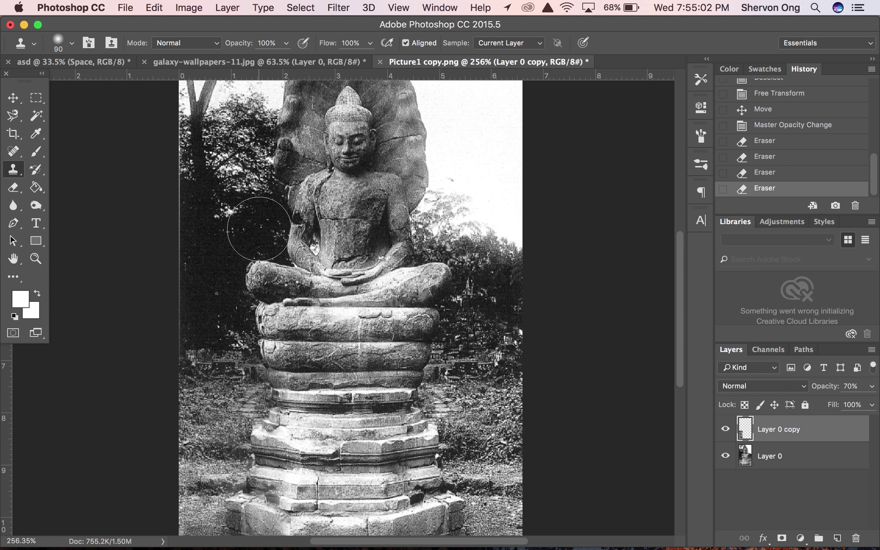
pyautogui.press('v')
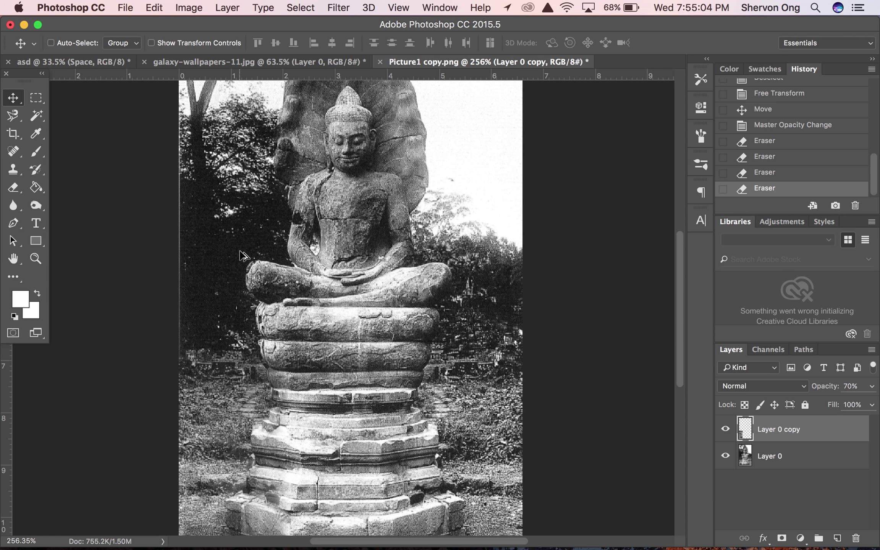
pyautogui.click(14, 153)
pyautogui.click(14, 170)
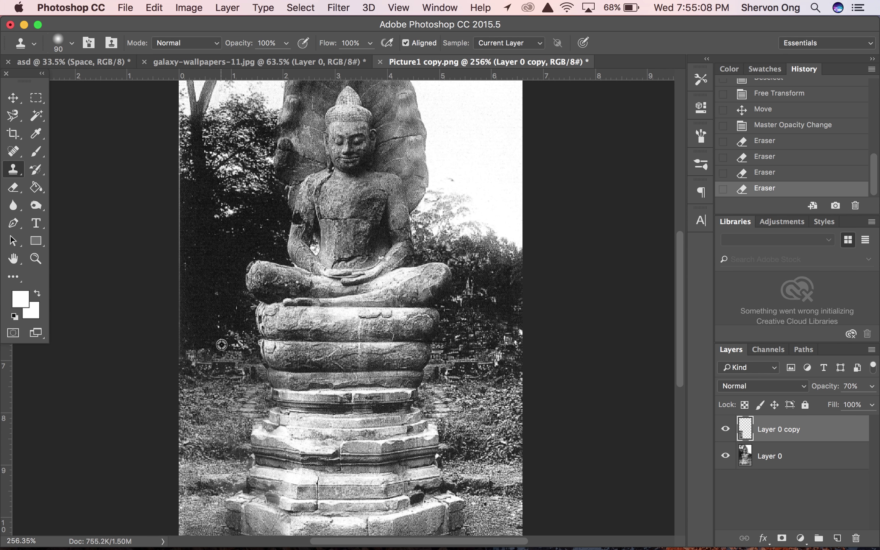
pyautogui.keyDown('alt'); pyautogui.click(241, 345); pyautogui.keyUp('alt')
pyautogui.keyDown('alt'); pyautogui.click(244, 348); pyautogui.keyUp('alt')
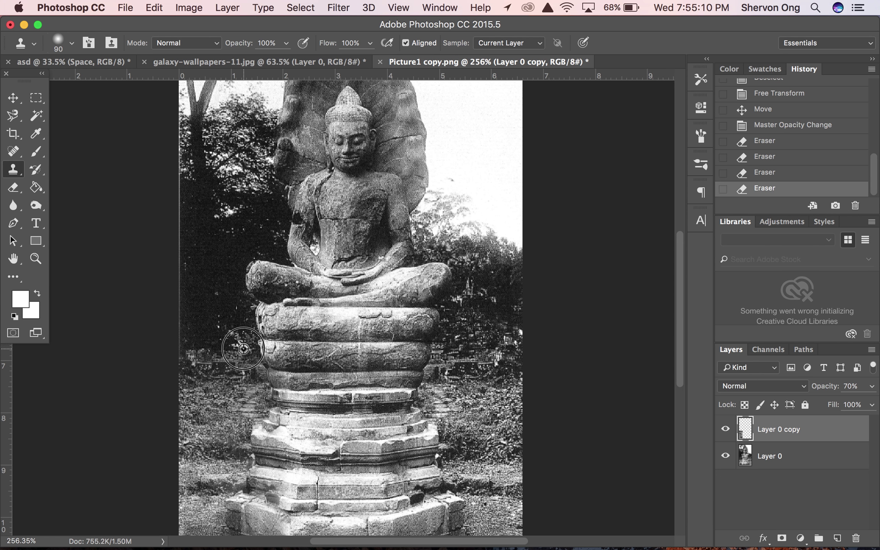
pyautogui.moveTo(207, 348); pyautogui.dragTo(207, 338)
# Shrink the clone brush to 35, then sample foliage on Layer 0 and clone over the left edge
pyautogui.press('[')
pyautogui.press('[')
pyautogui.press('[')
pyautogui.press('[')
pyautogui.press('[')
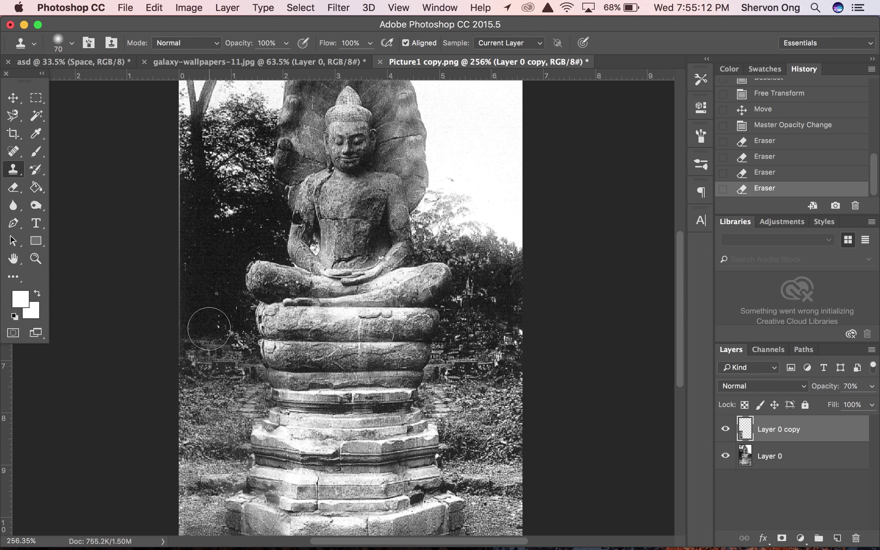
pyautogui.press('[')
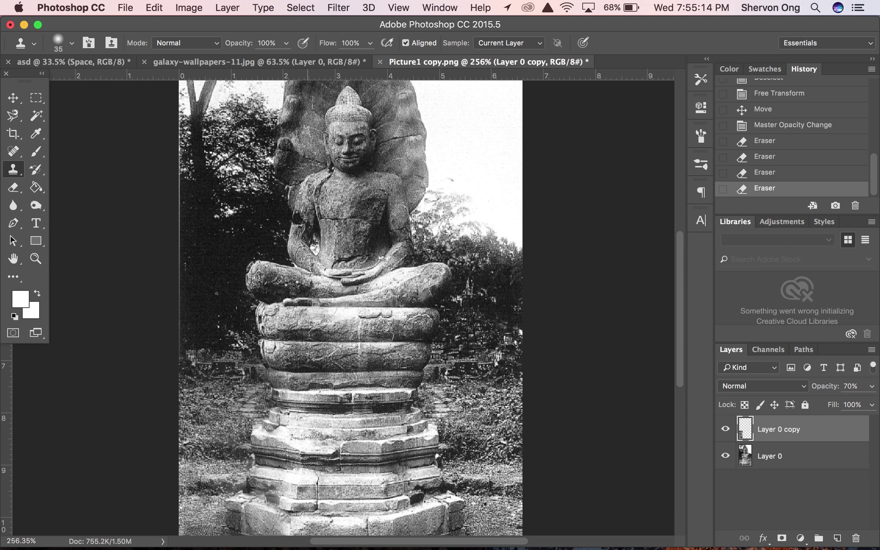
pyautogui.click(804, 463)
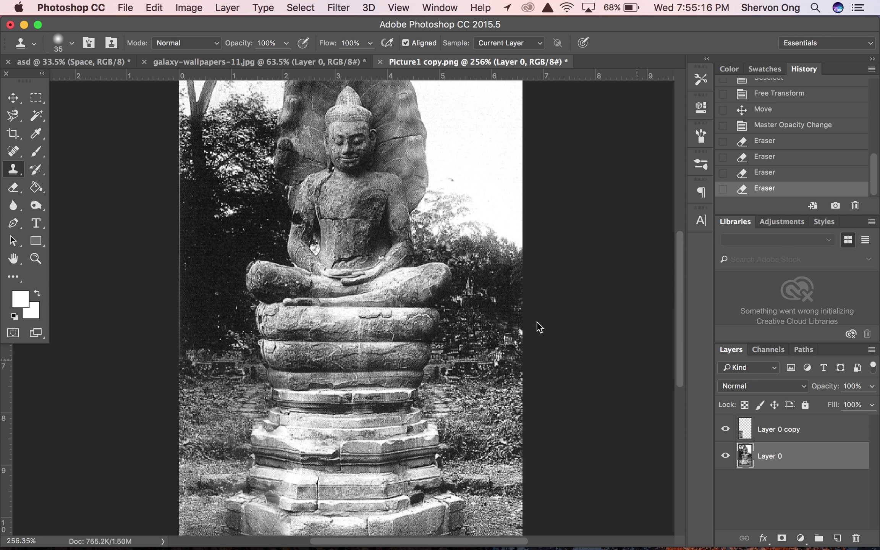
pyautogui.keyDown('alt'); pyautogui.click(471, 290); pyautogui.keyUp('alt')
pyautogui.moveTo(194, 292); pyautogui.dragTo(180, 366)
pyautogui.scroll(-1, 240, 359)
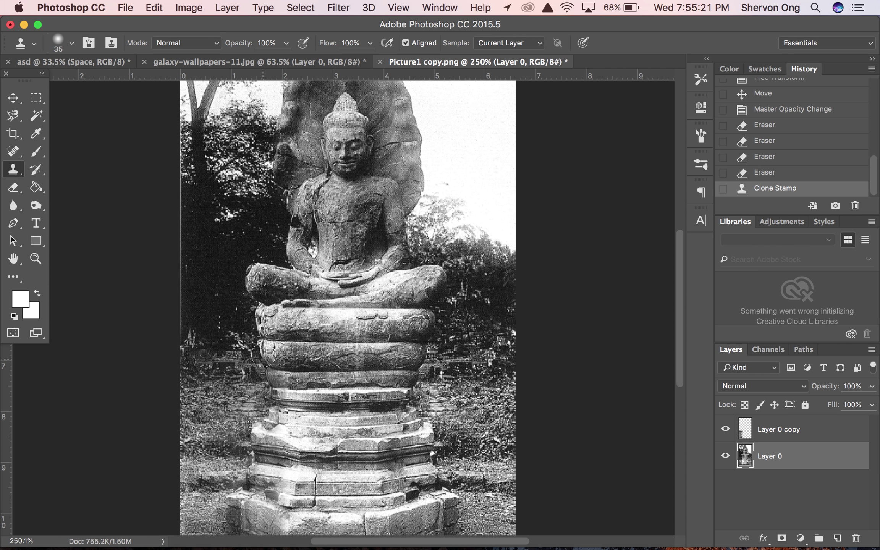
# Reset colours with D, pick the Move tool, and zoom out to review the whole photo
pyautogui.press('d')
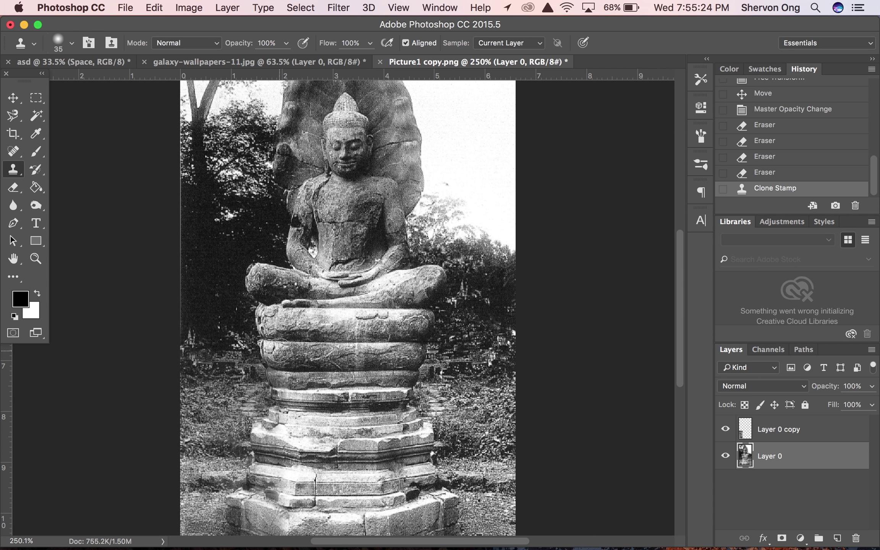
pyautogui.press('v')
pyautogui.scroll(-3, 290, 329)
pyautogui.scroll(-10, 291, 331)
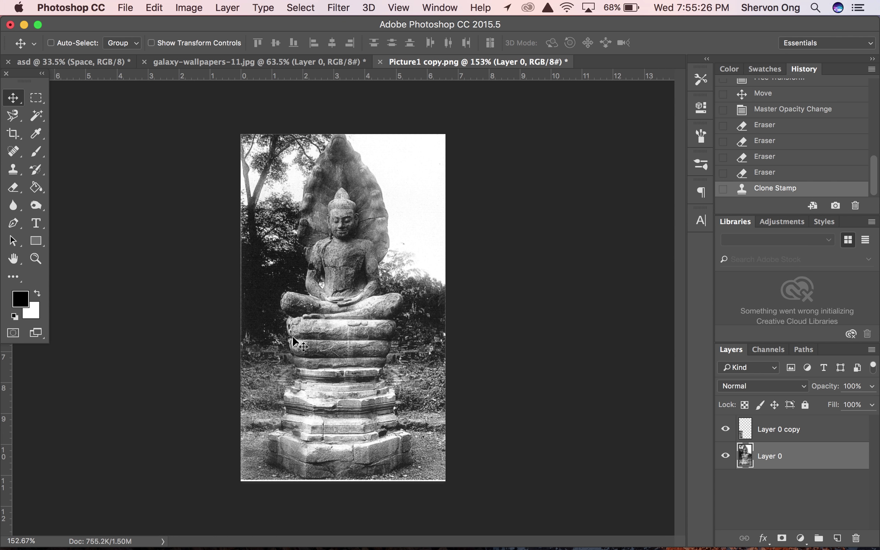
pyautogui.scroll(5, 300, 349)
pyautogui.scroll(3, 340, 317)
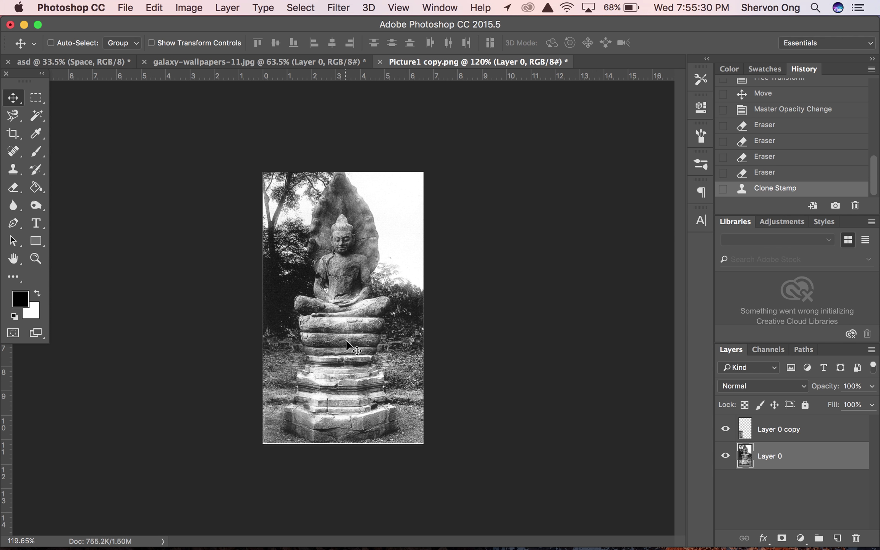
pyautogui.scroll(1, 343, 348)
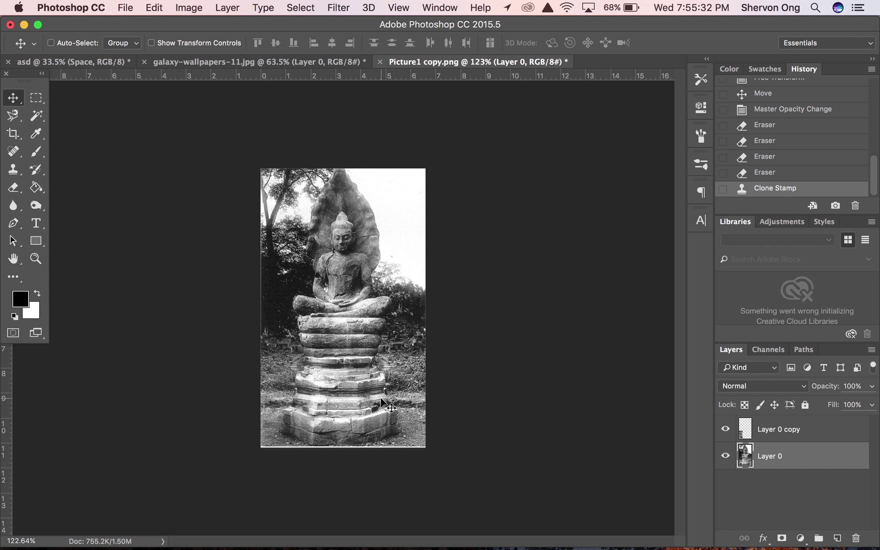
pyautogui.scroll(3, 281, 361)
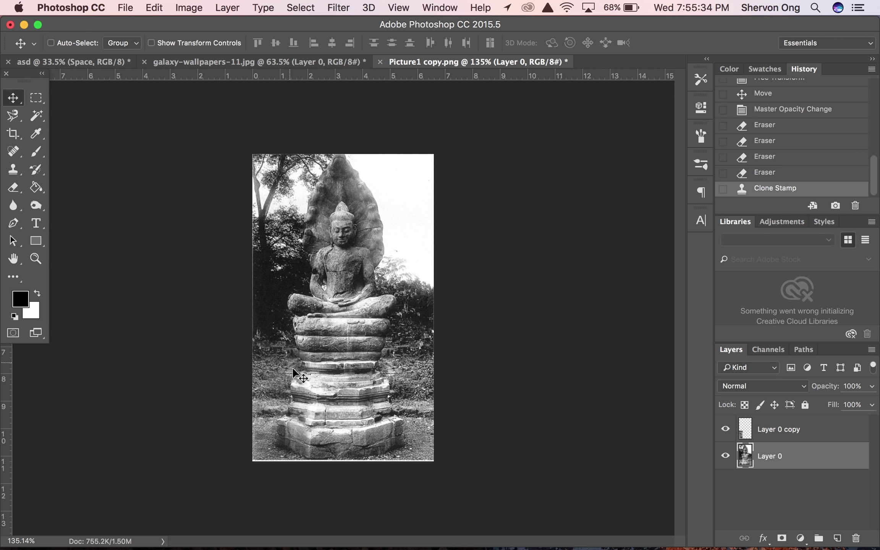
pyautogui.scroll(2, 337, 340)
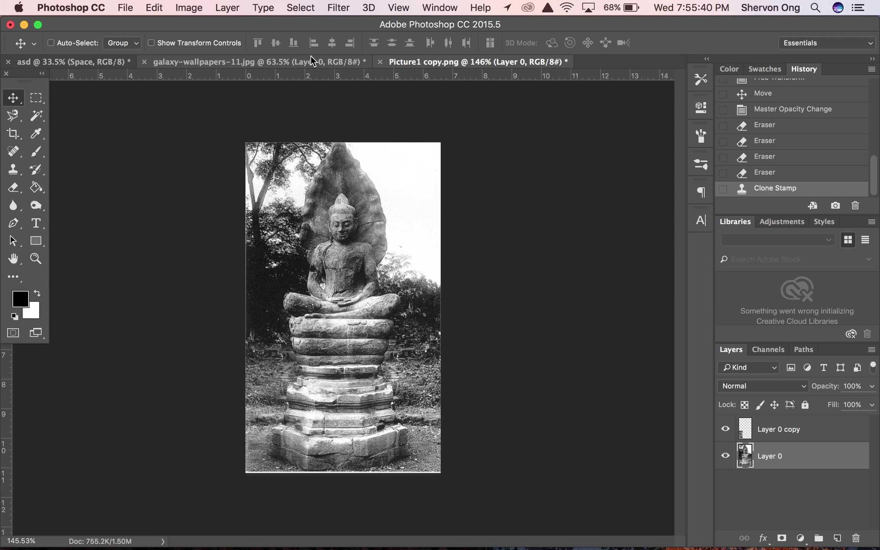
# Switch to the asd document with the Space layer's red-framed galaxy and zoom out slightly
pyautogui.click(276, 64)
pyautogui.click(80, 63)
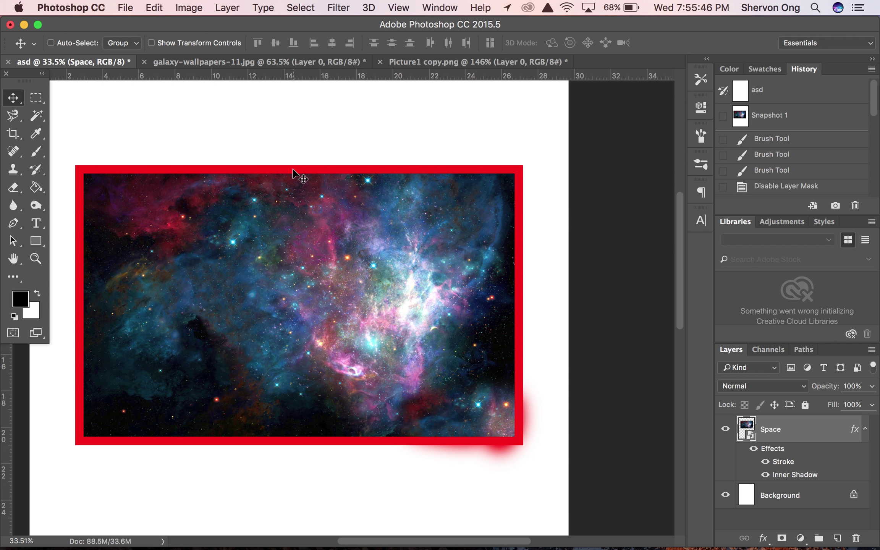
pyautogui.scroll(-3, 301, 191)
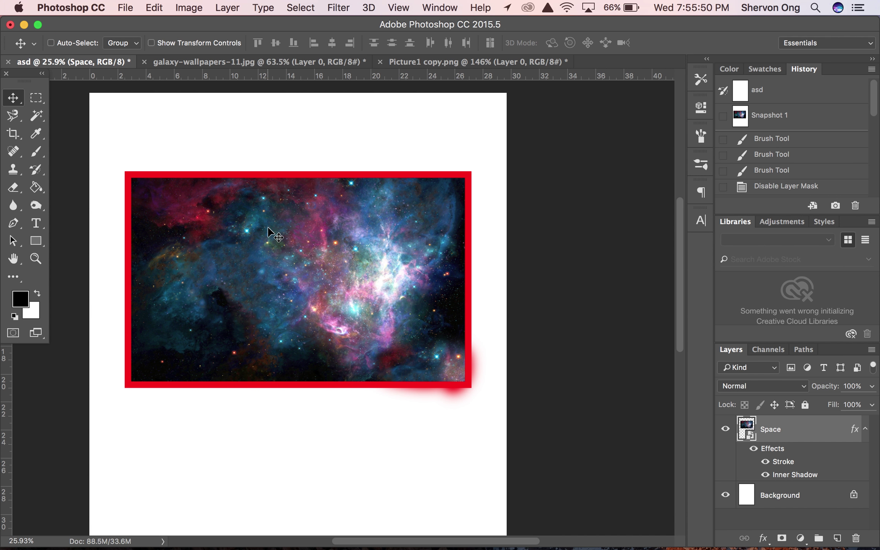
pyautogui.scroll(2, 294, 234)
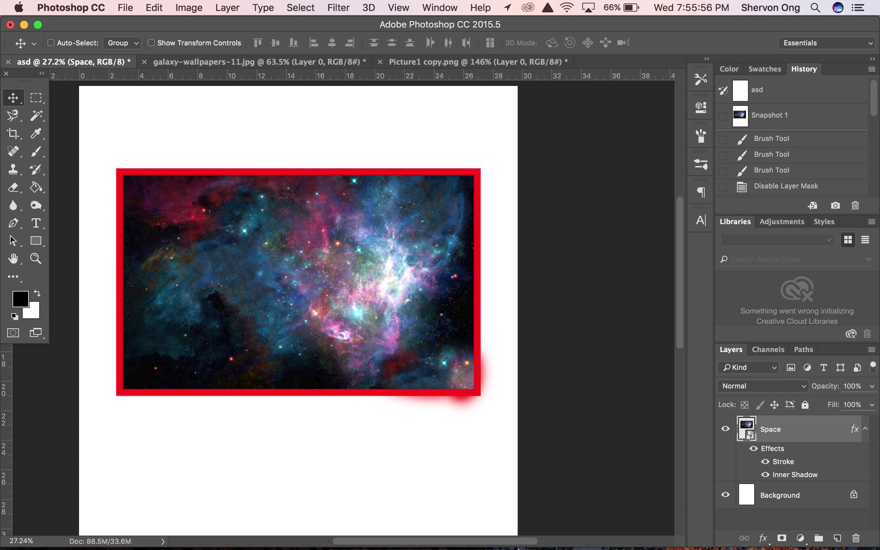
pyautogui.rightClick(505, 527)
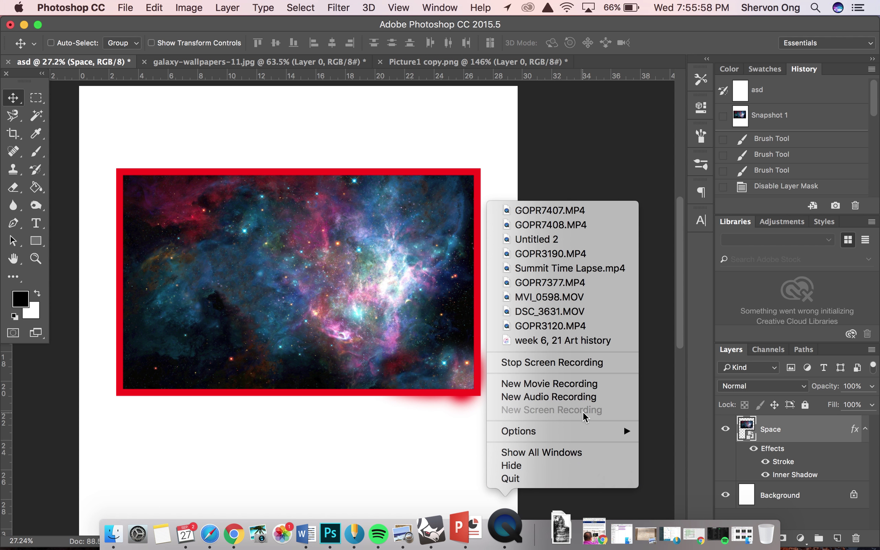